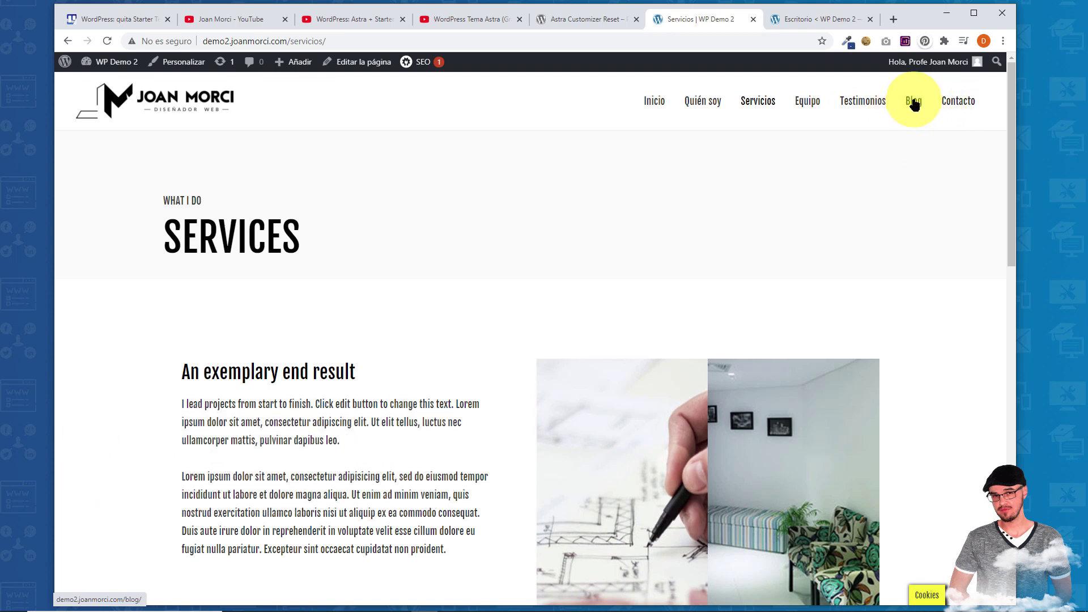
Browse the site's Equipo, Testimonios and Contacto pages to review their content.
{"action": "left_click", "coordinate": [806, 106]}
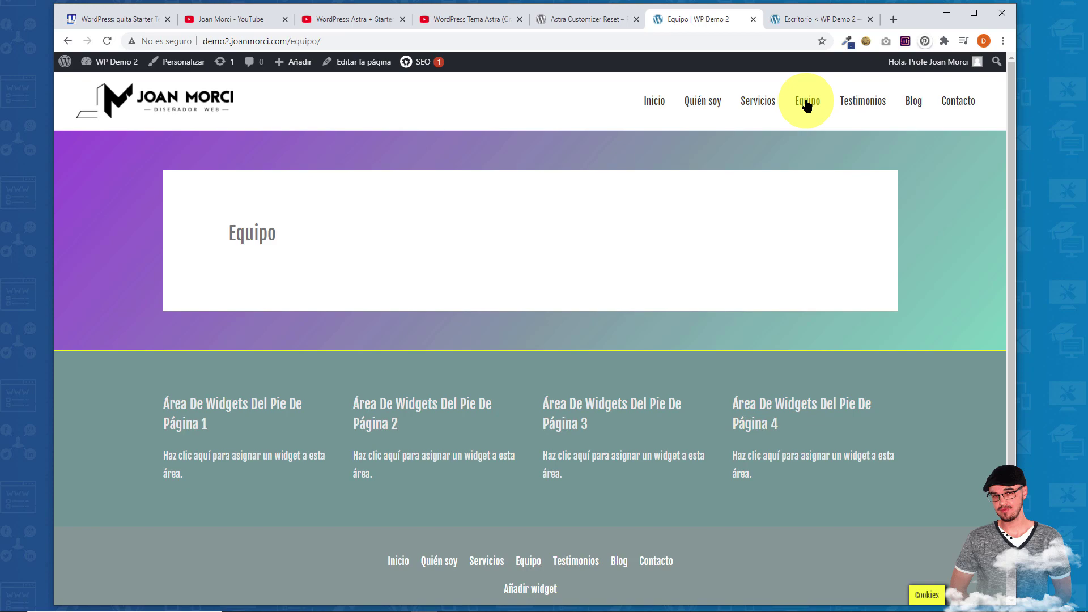
{"action": "left_click", "coordinate": [866, 103]}
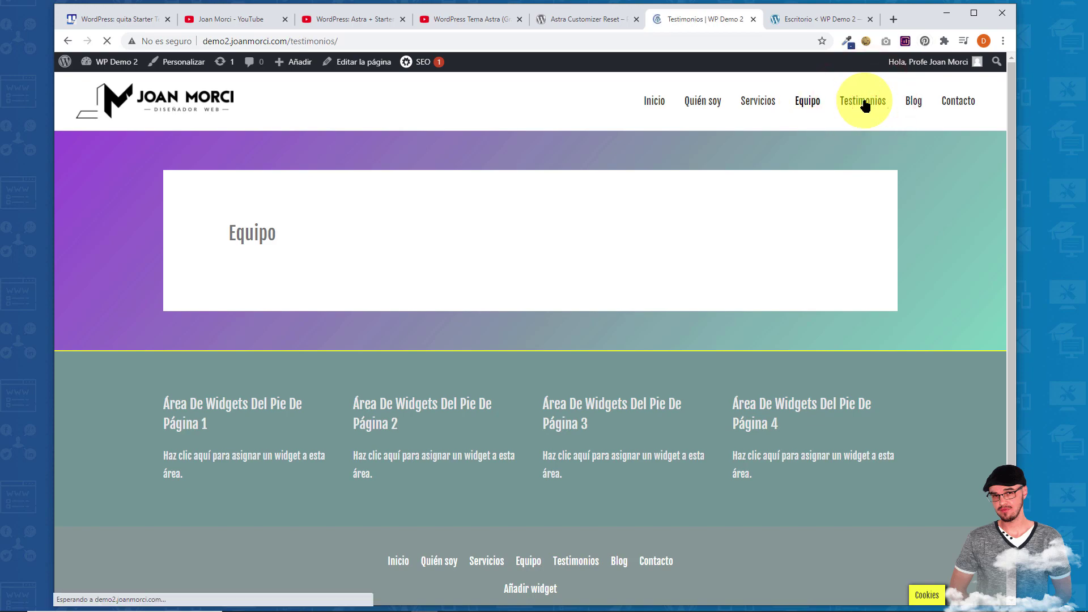
{"action": "scroll", "coordinate": [893, 329], "scroll_direction": "down", "scroll_amount": 13}
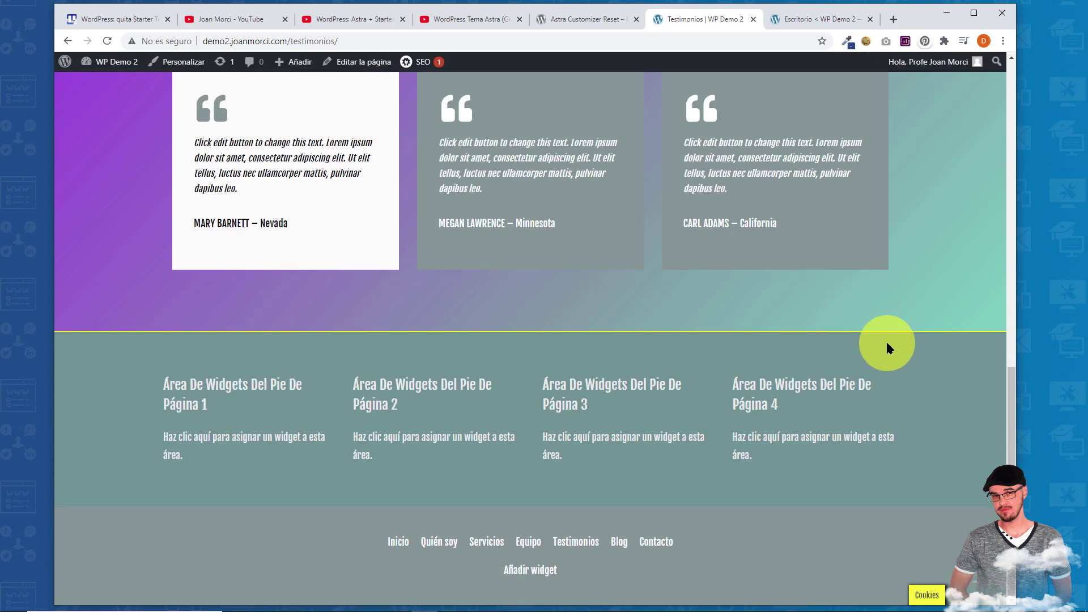
{"action": "scroll", "coordinate": [885, 340], "scroll_direction": "up", "scroll_amount": 9}
{"action": "scroll", "coordinate": [885, 347], "scroll_direction": "up", "scroll_amount": 5}
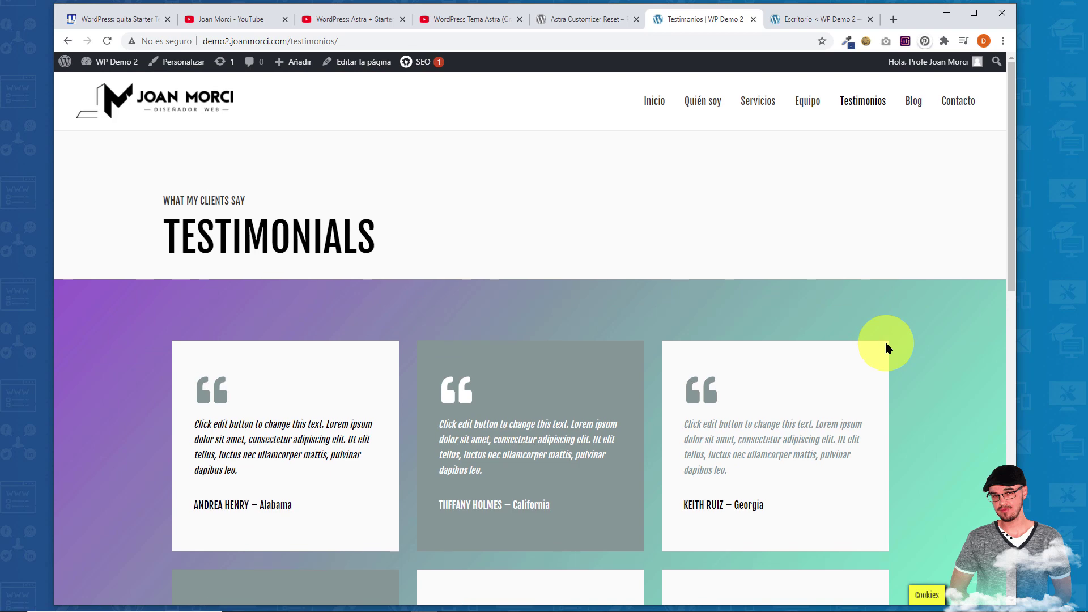
{"action": "left_click", "coordinate": [956, 110]}
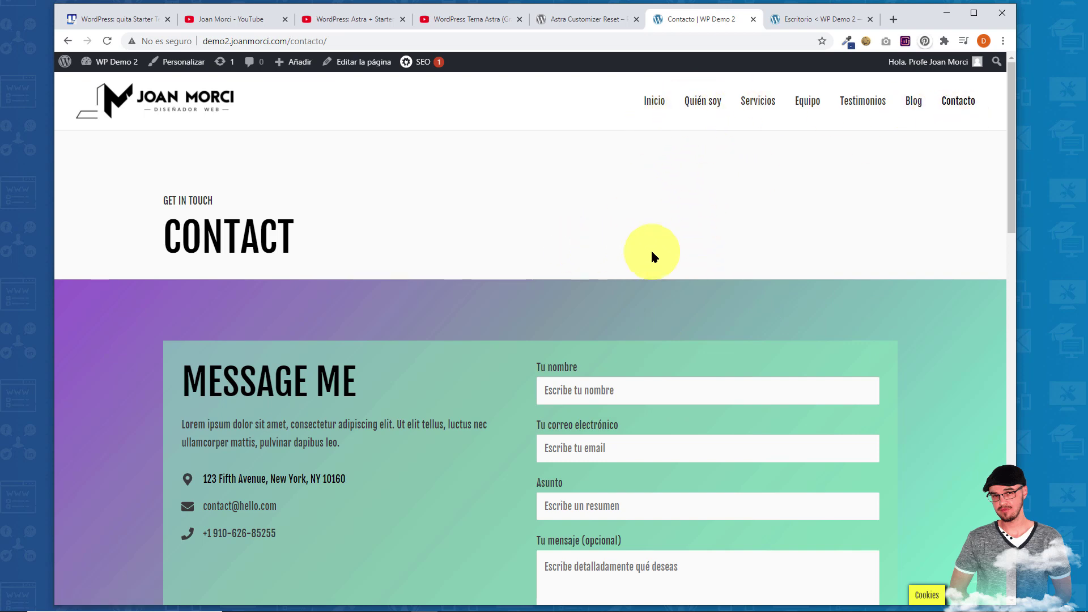
Open the list of all pages in the WordPress dashboard and look through it.
{"action": "left_click", "coordinate": [818, 19]}
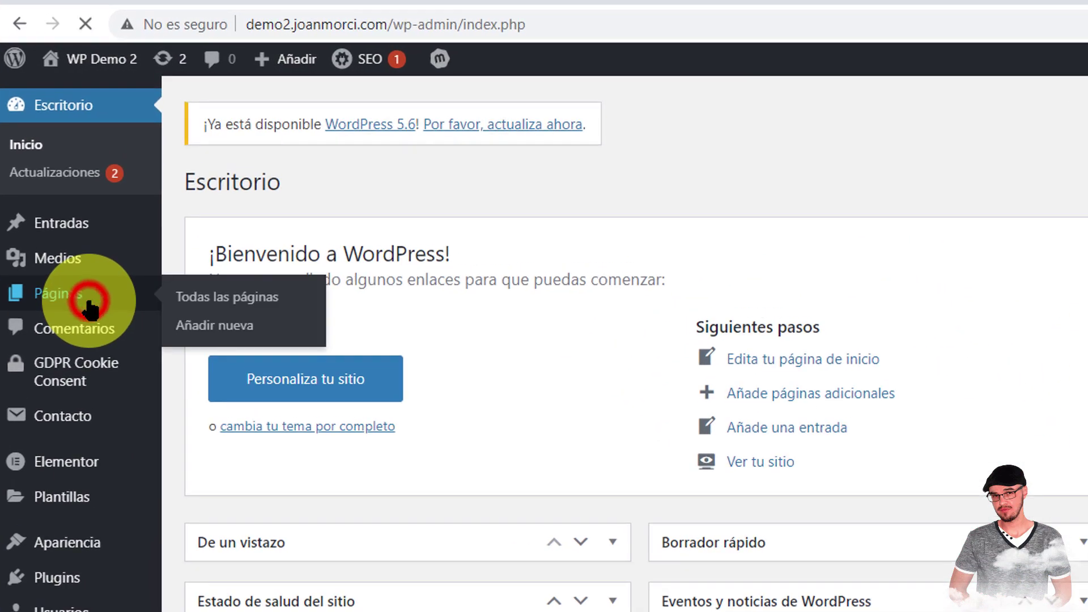
{"action": "left_click", "coordinate": [119, 286]}
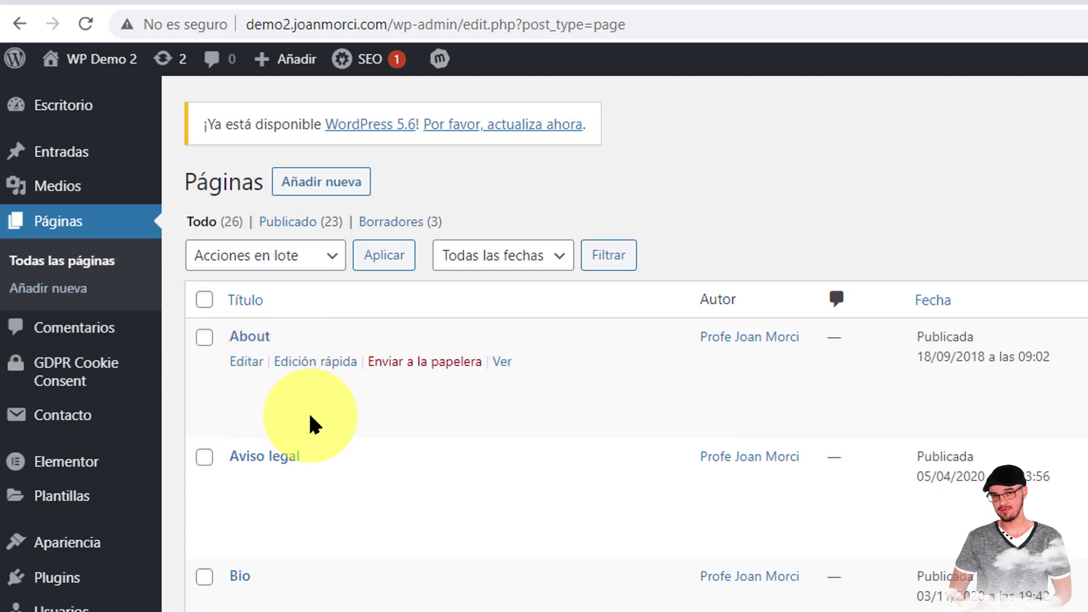
{"action": "scroll", "coordinate": [542, 338], "scroll_direction": "down", "scroll_amount": 3}
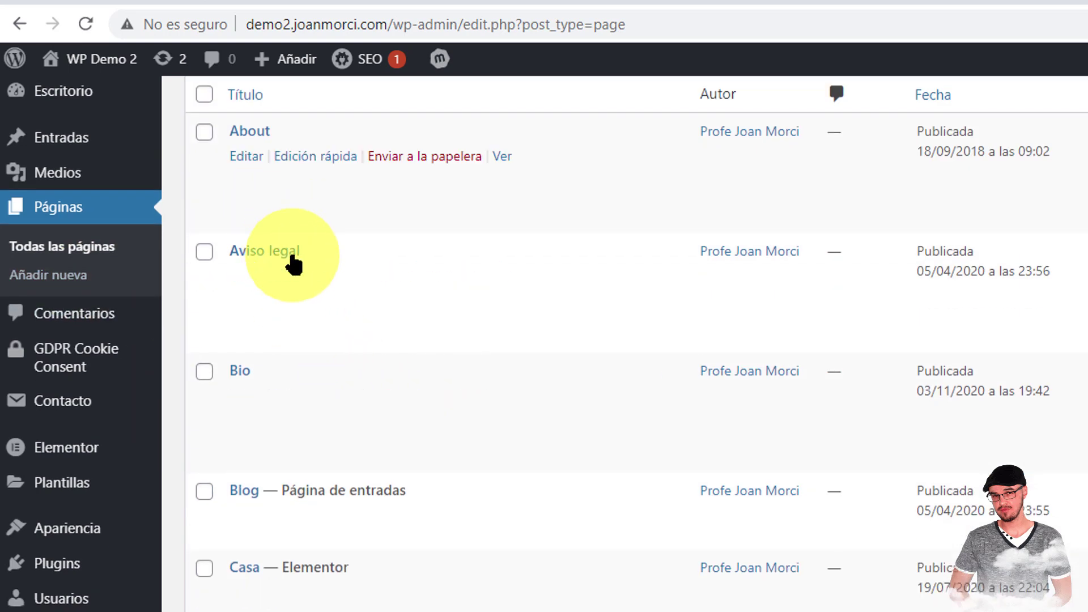
{"action": "scroll", "coordinate": [291, 260], "scroll_direction": "up", "scroll_amount": 3}
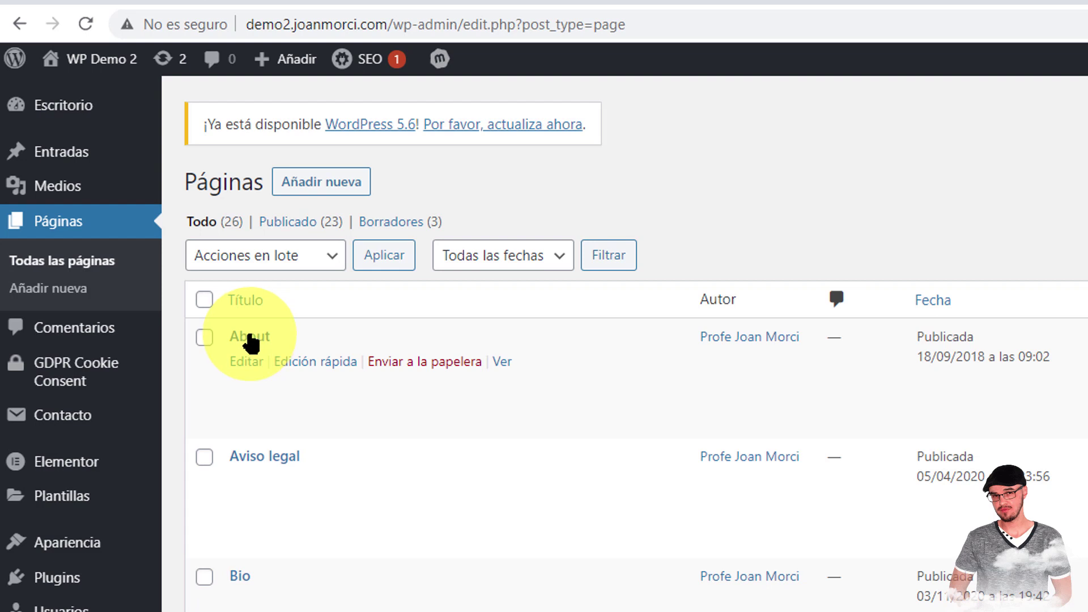
View the About page in a new browser tab, and move it to the trash from the page list.
{"action": "right_click", "coordinate": [504, 366]}
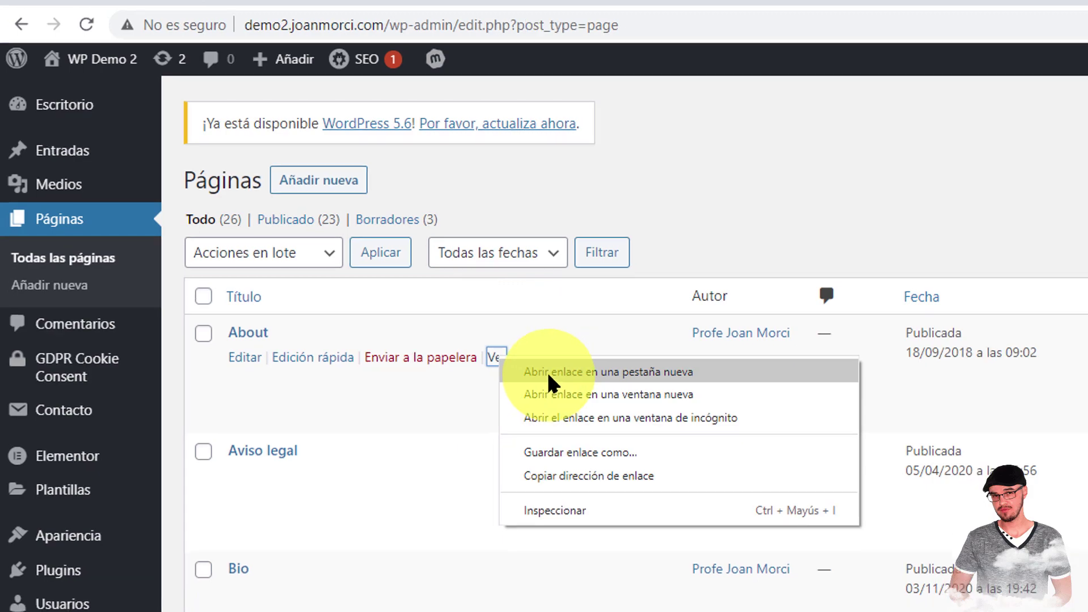
{"action": "left_click", "coordinate": [548, 374]}
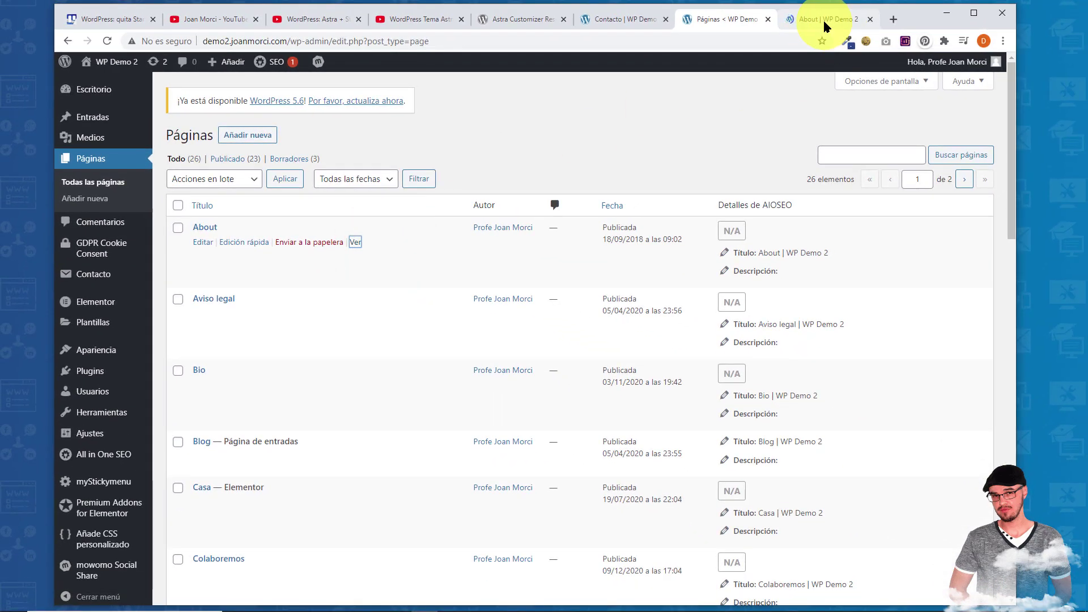
{"action": "left_click", "coordinate": [986, 11]}
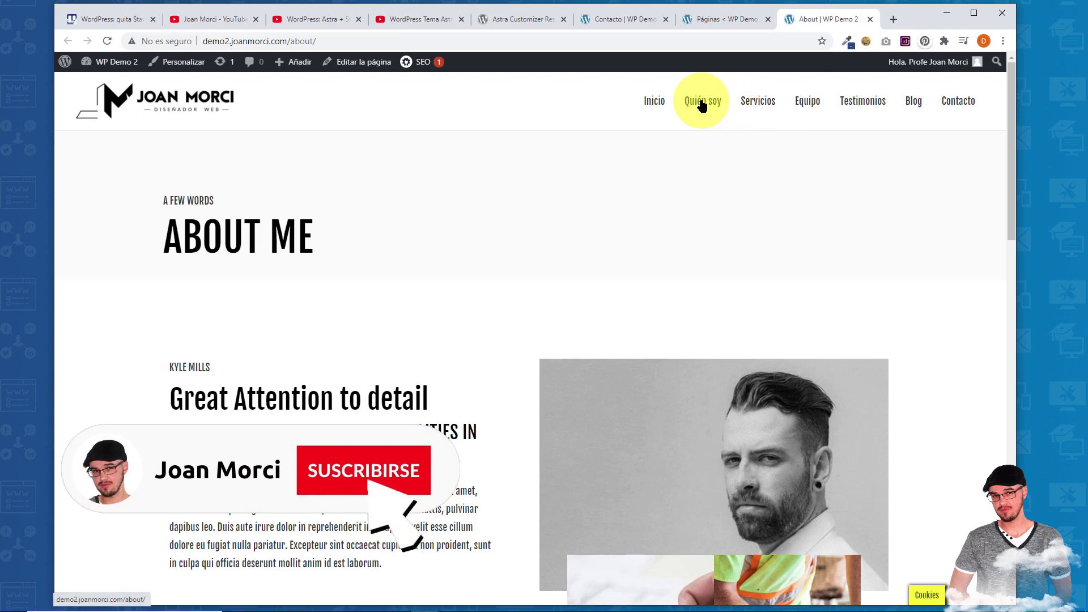
{"action": "left_click", "coordinate": [702, 20]}
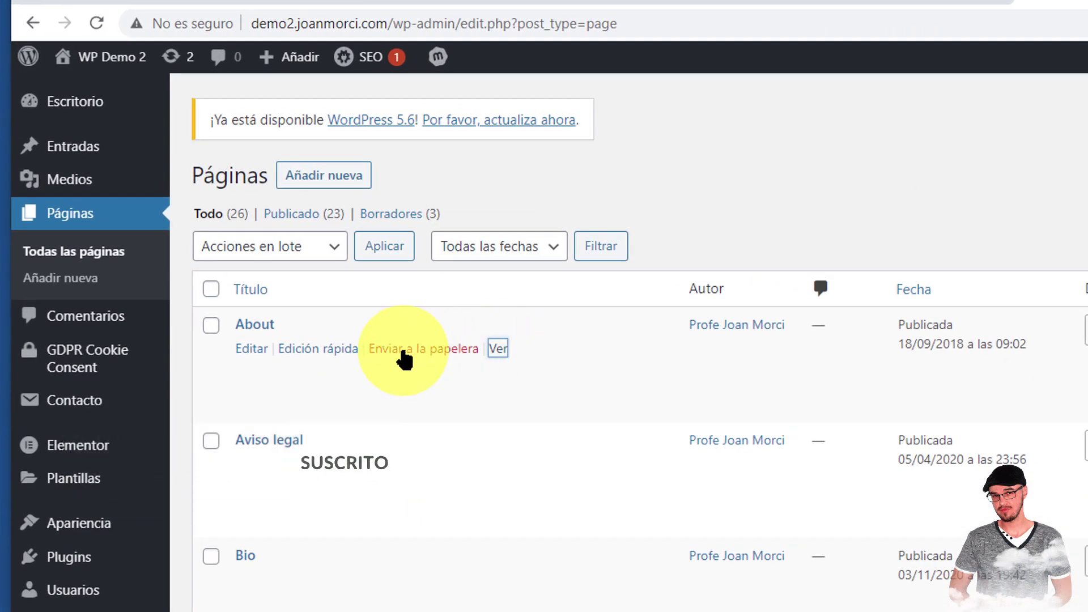
{"action": "left_click", "coordinate": [441, 351]}
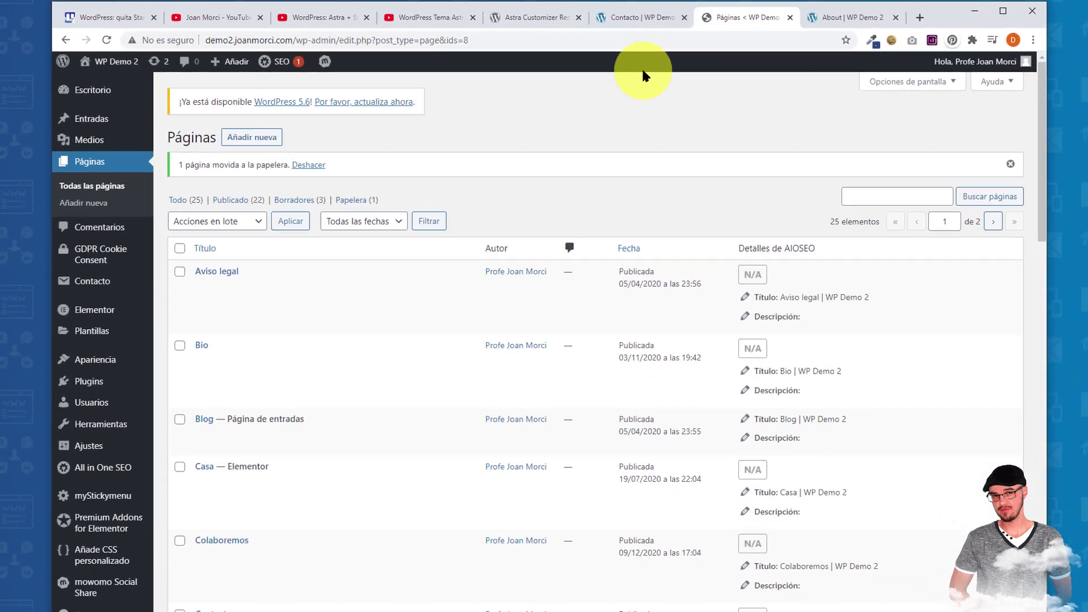
Return to the public site and load the Inicio page to check the navigation menu.
{"action": "left_click", "coordinate": [832, 18]}
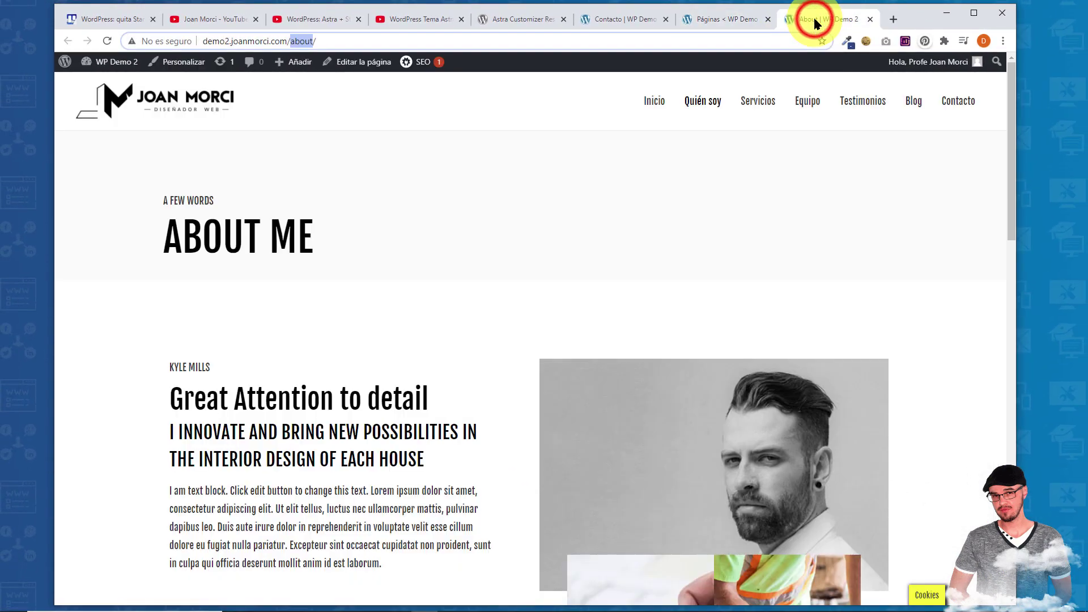
{"action": "left_click", "coordinate": [649, 103]}
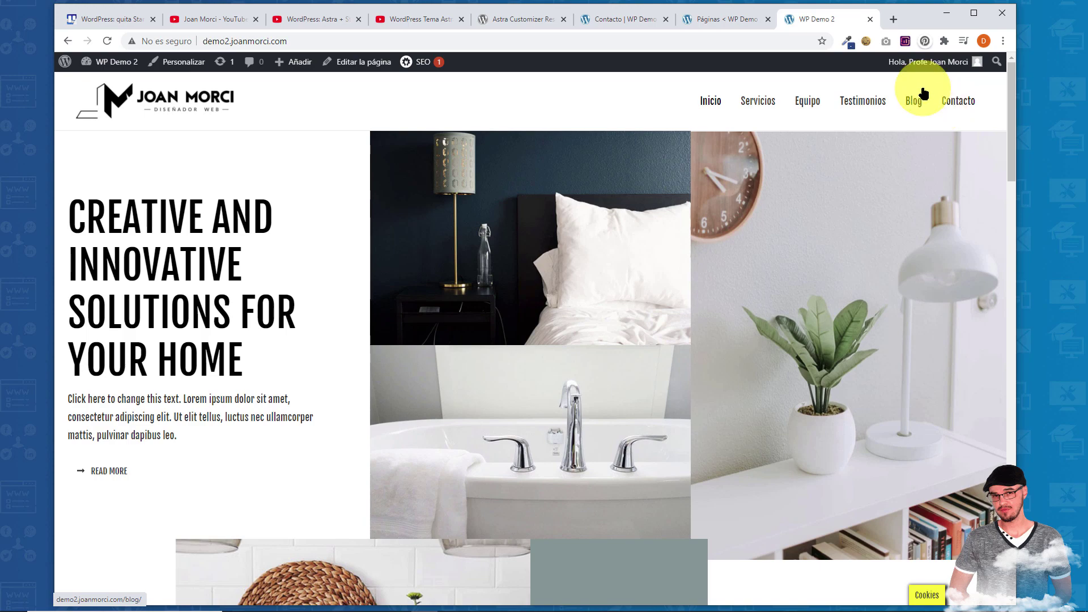
Open the dashboard's plugins page and copy the name Astra Customizer Reset from its WordPress.org plugin page.
{"action": "left_click", "coordinate": [726, 18]}
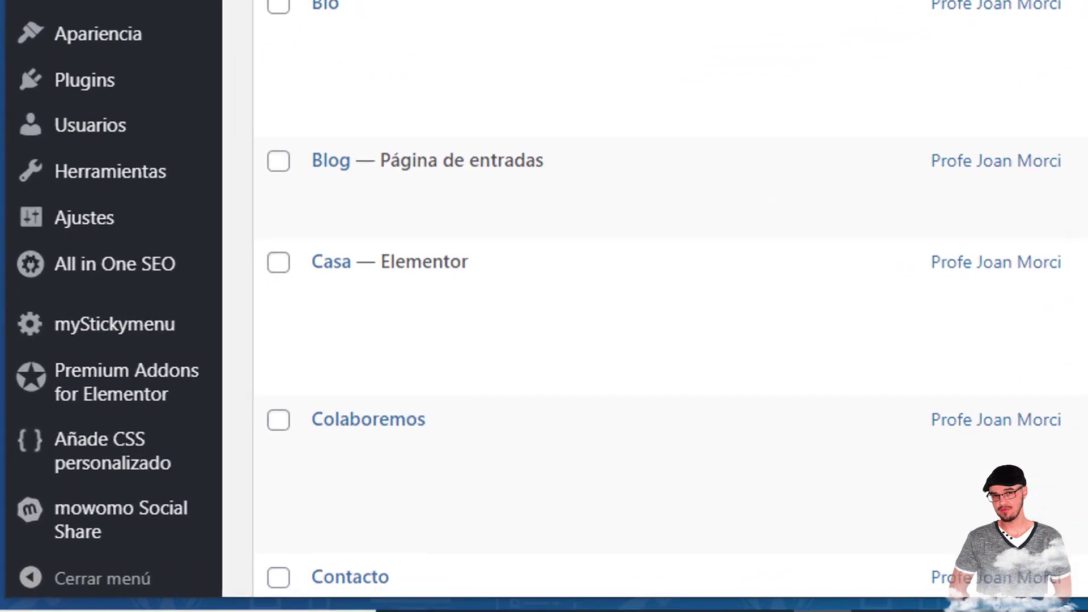
{"action": "left_click", "coordinate": [72, 85]}
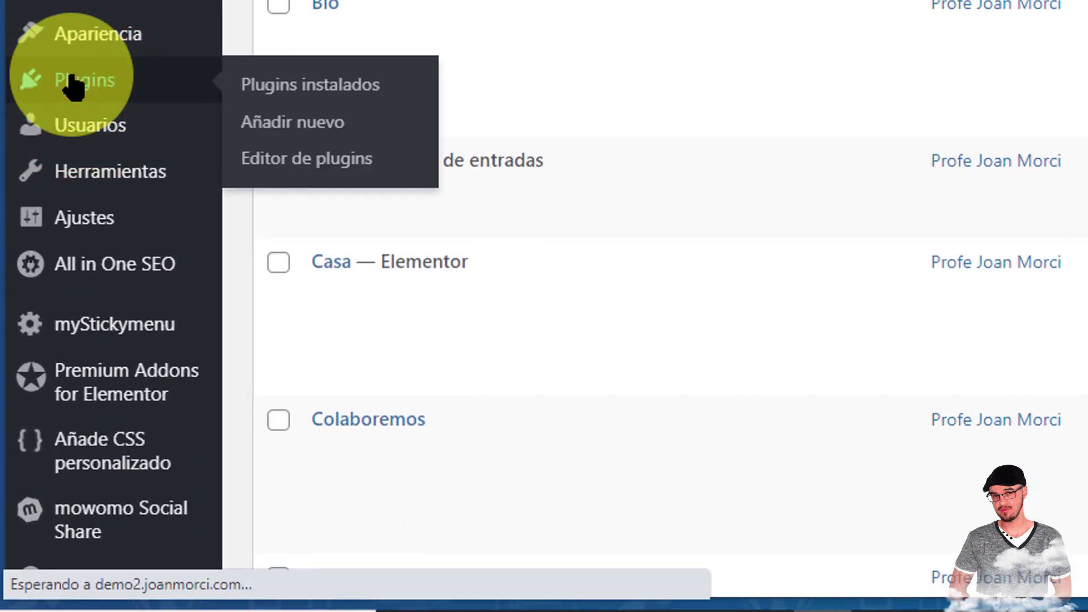
{"action": "left_click", "coordinate": [498, 19]}
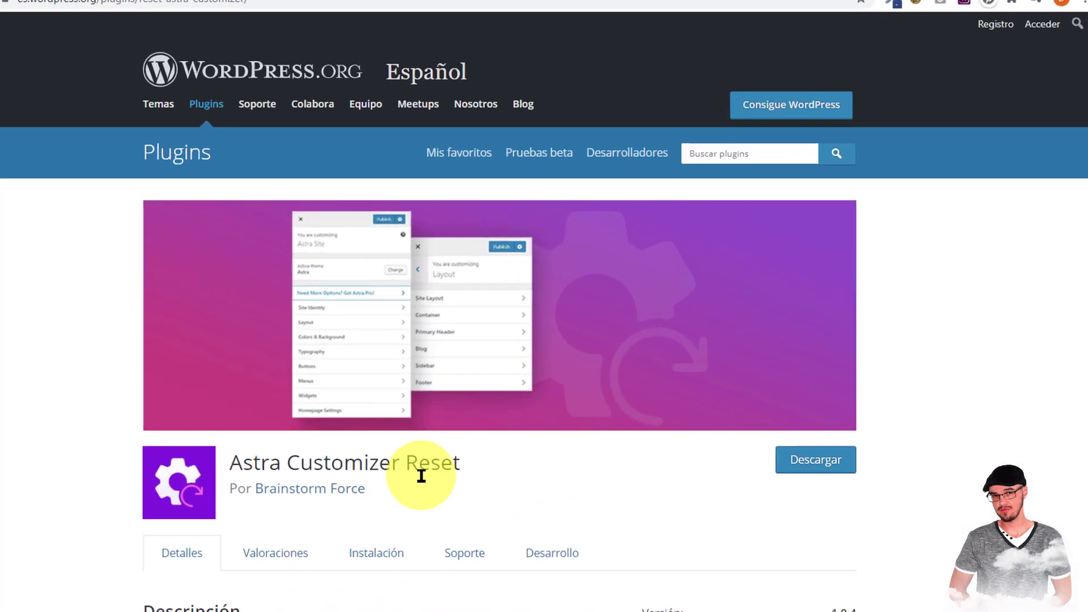
{"action": "left_click_drag", "start_coordinate": [469, 466], "coordinate": [227, 466]}
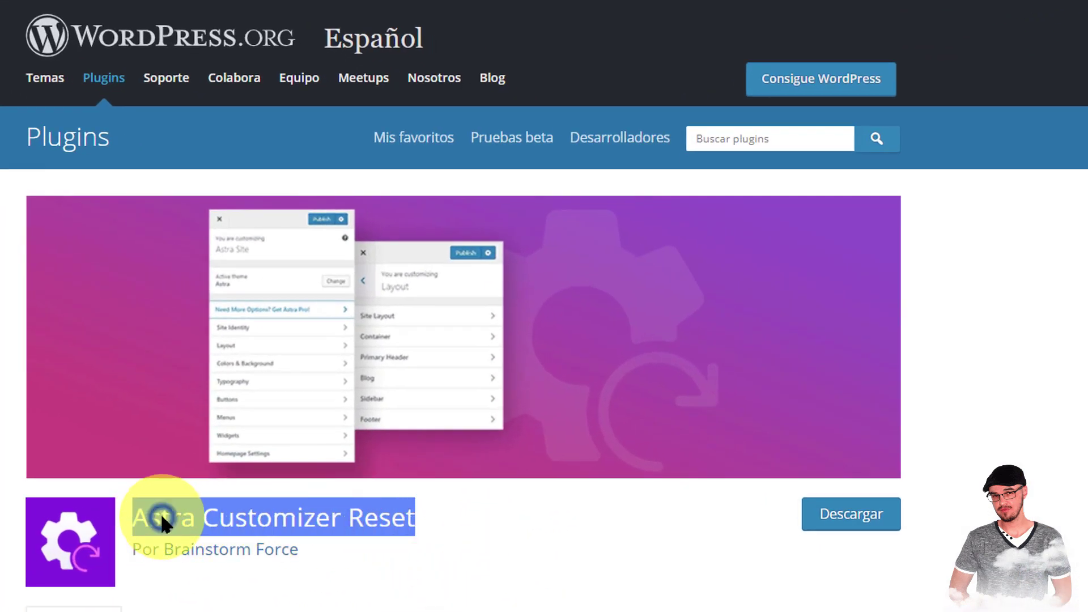
{"action": "right_click", "coordinate": [161, 522]}
{"action": "left_click", "coordinate": [182, 530]}
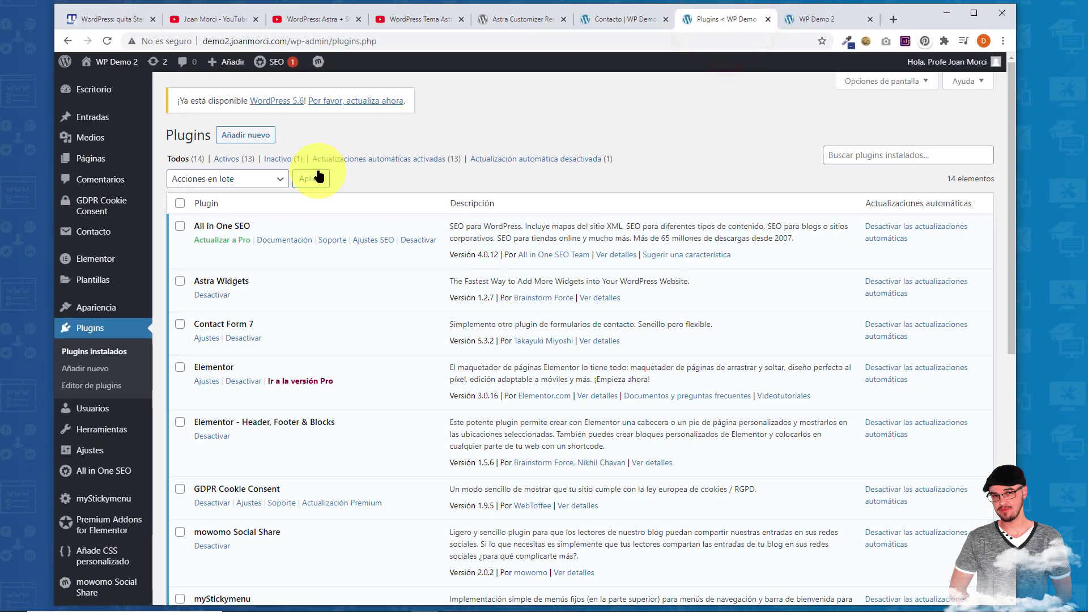
Search the new plugins for Astra Customizer Reset and install that plugin.
{"action": "left_click", "coordinate": [245, 134]}
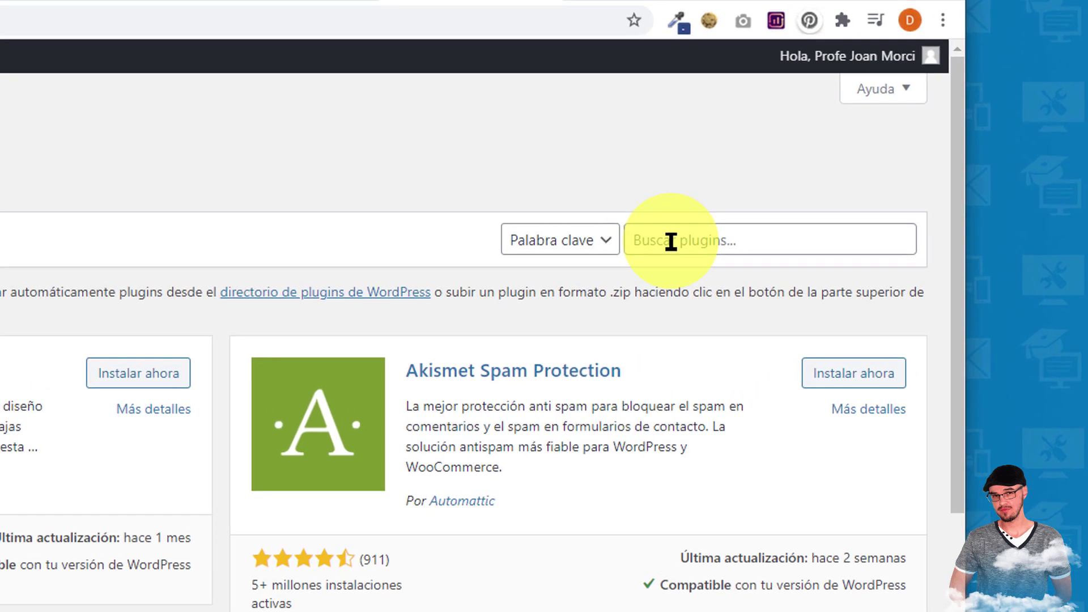
{"action": "left_click", "coordinate": [671, 242]}
{"action": "right_click", "coordinate": [673, 242]}
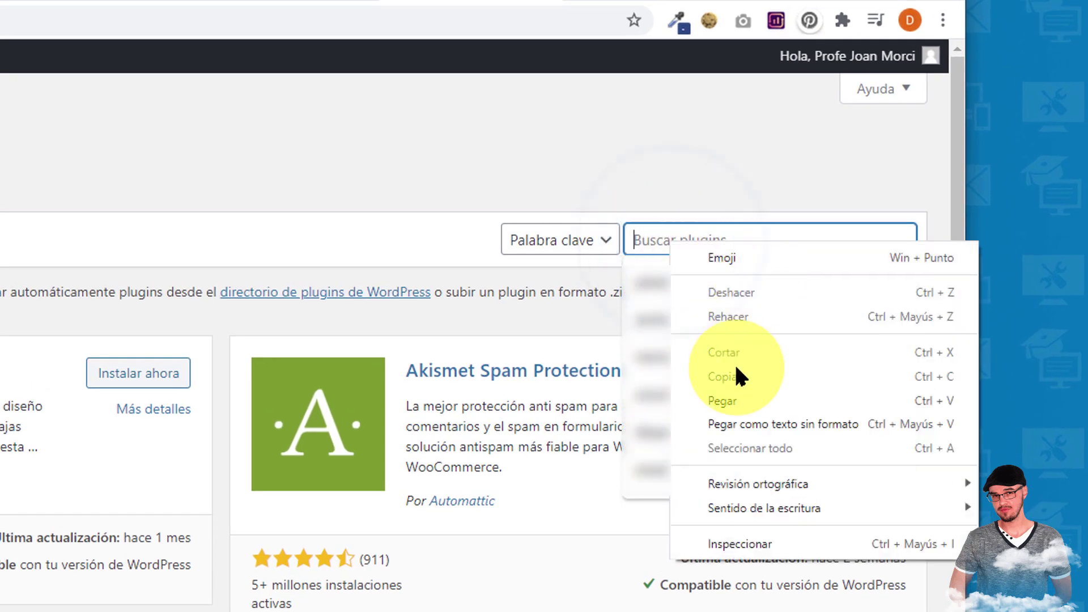
{"action": "left_click", "coordinate": [736, 397]}
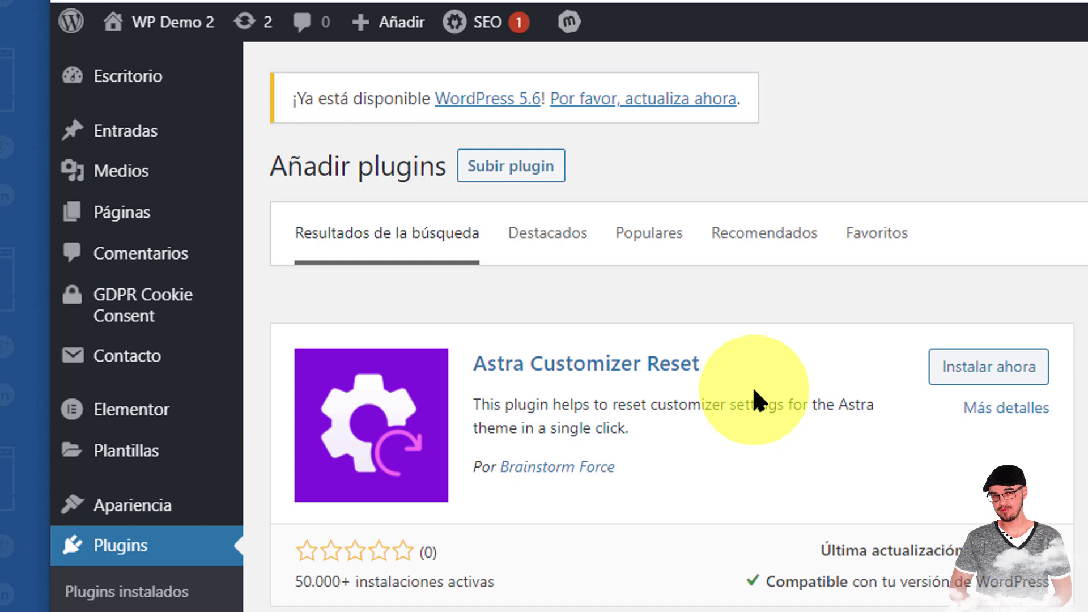
{"action": "left_click", "coordinate": [990, 368]}
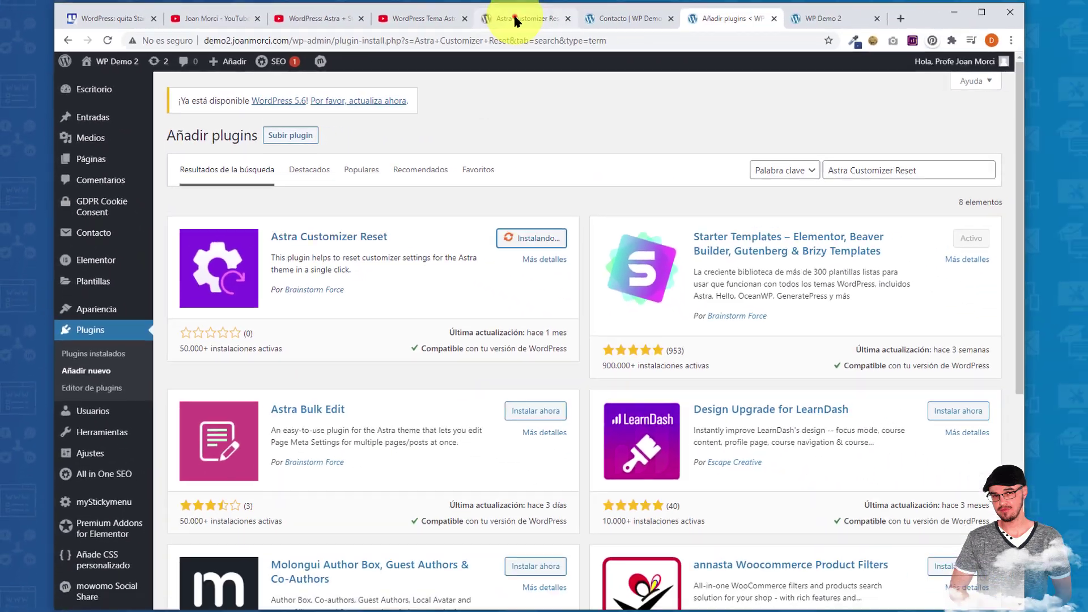
Read the Astra Customizer Reset description on WordPress.org and expand the FAQ about where to find the customizer reset button.
{"action": "left_click", "coordinate": [495, 6]}
{"action": "scroll", "coordinate": [510, 340], "scroll_direction": "down", "scroll_amount": 10}
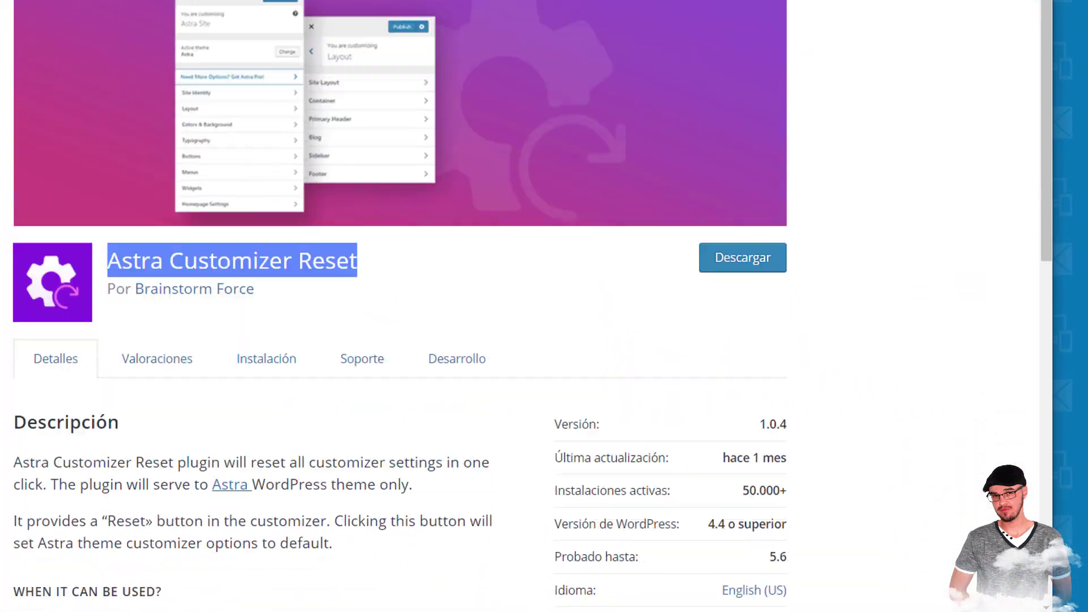
{"action": "scroll", "coordinate": [29, 187], "scroll_direction": "down", "scroll_amount": 1}
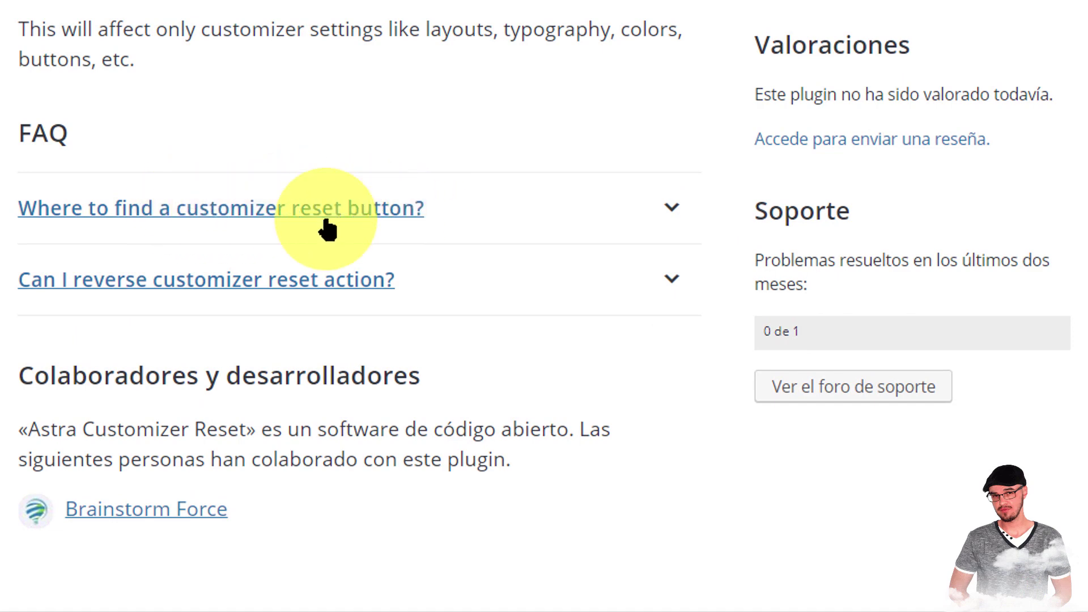
{"action": "left_click", "coordinate": [669, 212]}
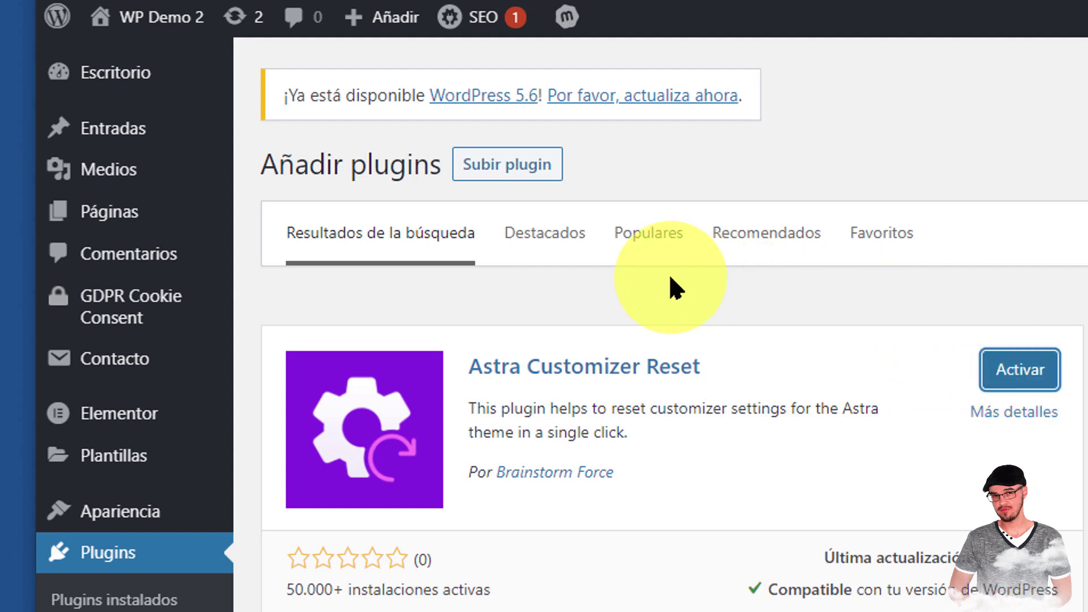
Open the theme customizer in a new browser tab and place it after the site's home tab.
{"action": "mouse_move", "coordinate": [59, 509]}
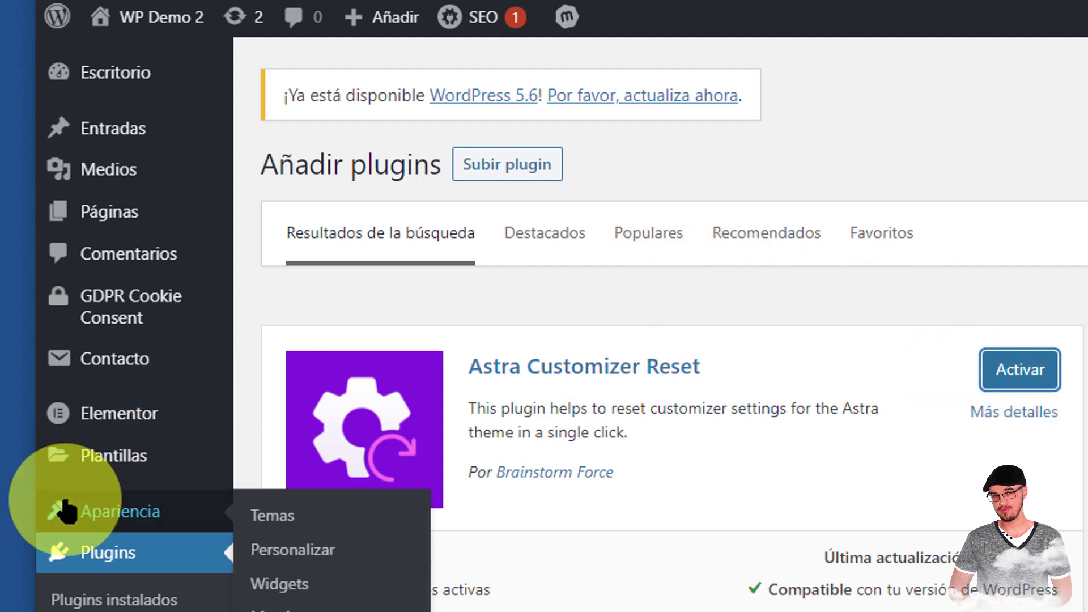
{"action": "right_click", "coordinate": [274, 550]}
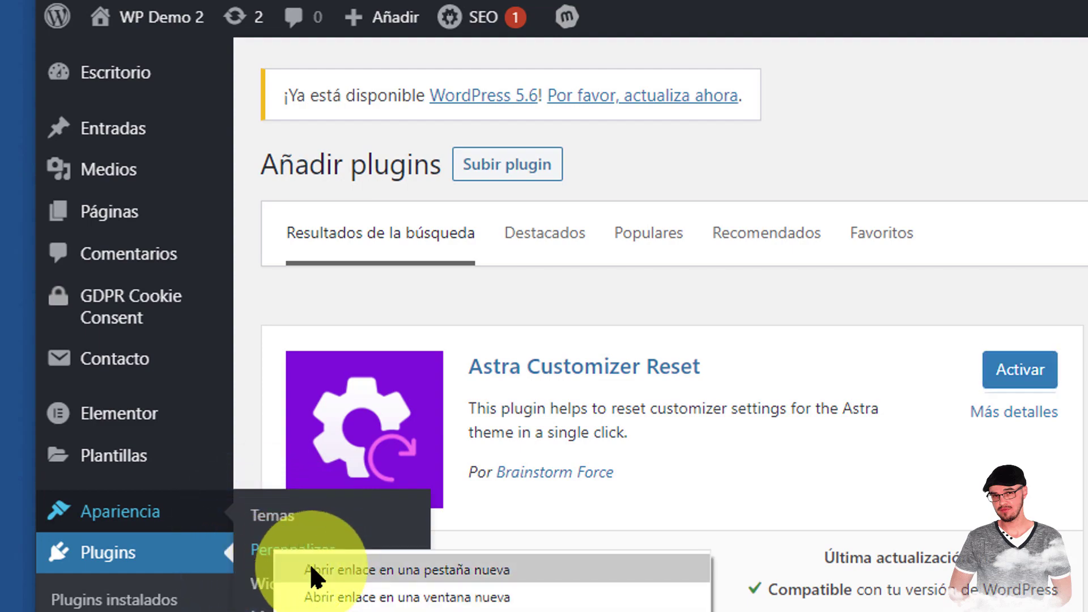
{"action": "left_click", "coordinate": [337, 570]}
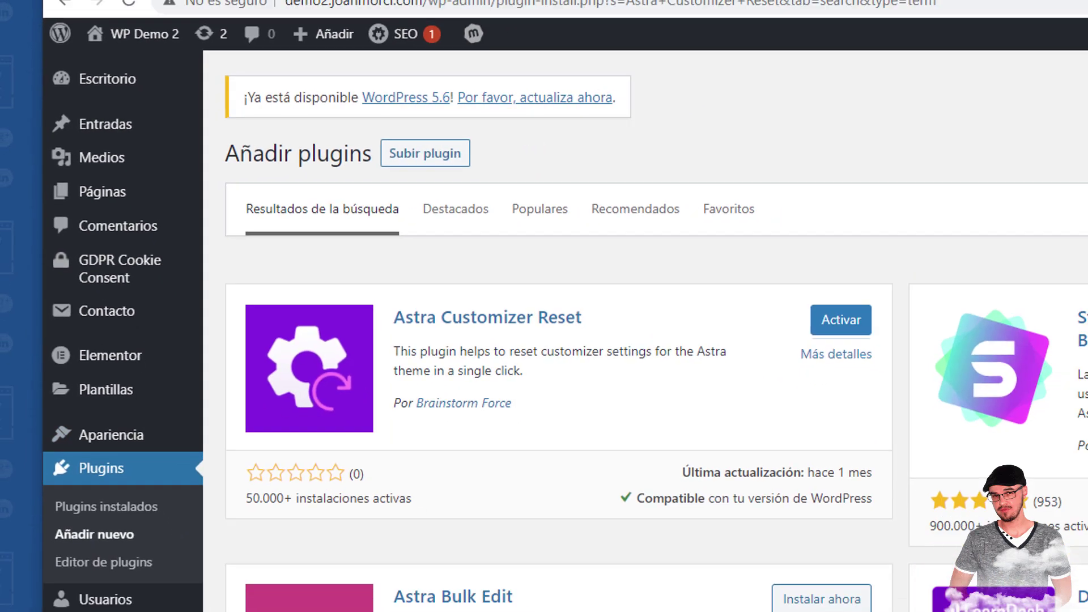
{"action": "left_click", "coordinate": [845, 19]}
{"action": "left_click_drag", "start_coordinate": [845, 19], "coordinate": [776, 24]}
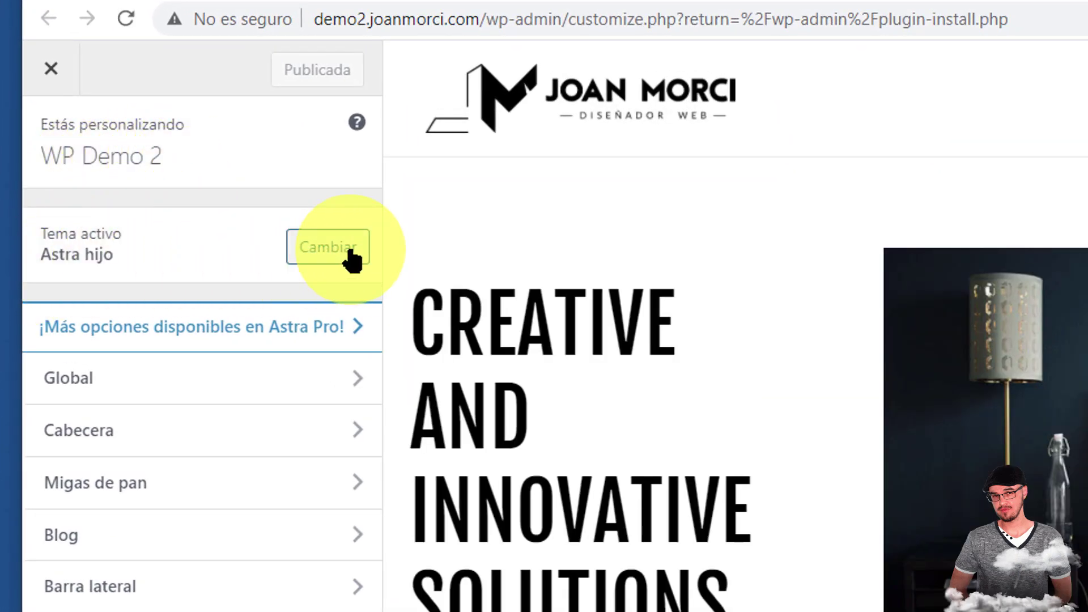
Activate the Astra Customizer Reset plugin and return to the open theme customizer.
{"action": "left_click", "coordinate": [764, 0]}
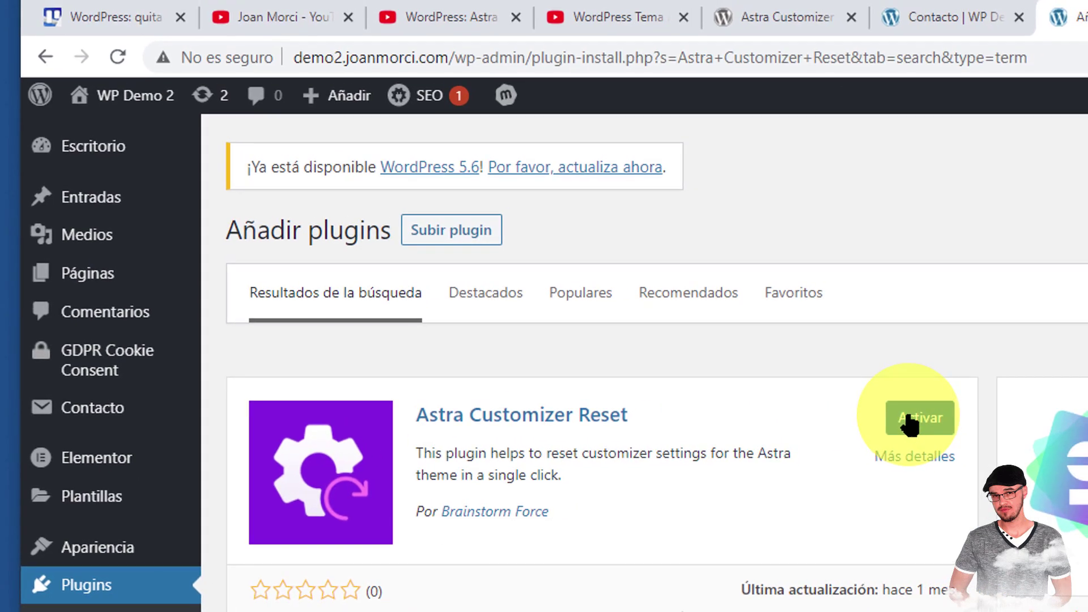
{"action": "left_click", "coordinate": [909, 422]}
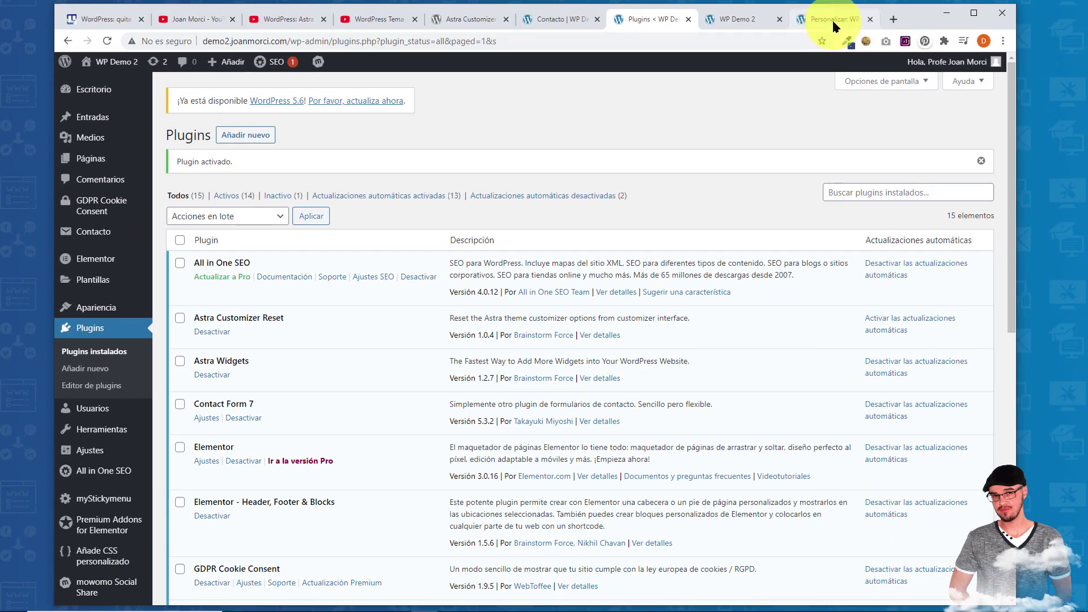
{"action": "left_click", "coordinate": [831, 20]}
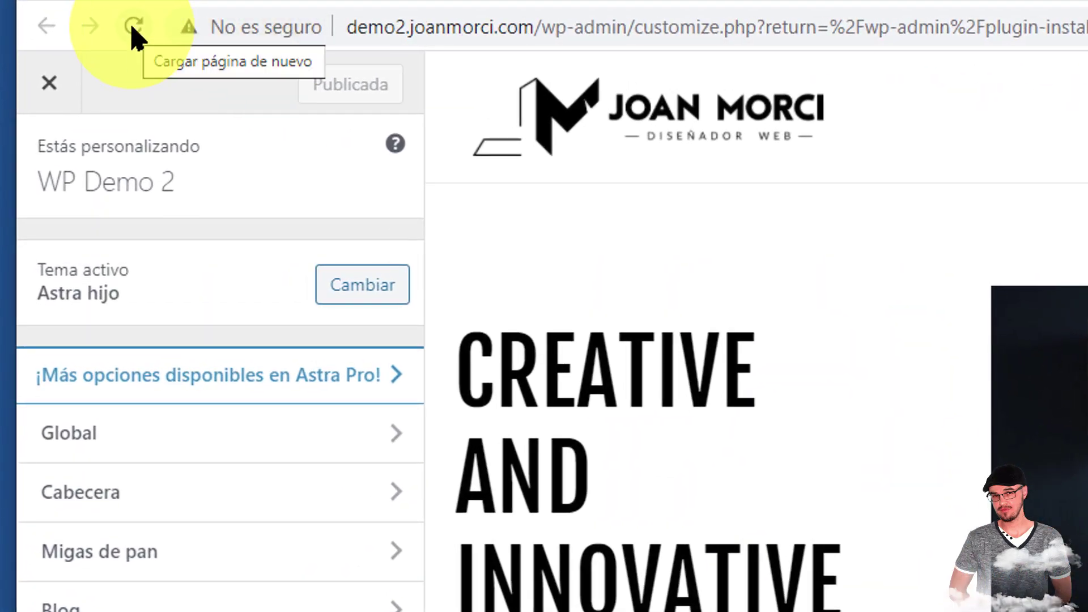
Reload the theme customizer so the newly activated plugin's reset option is loaded.
{"action": "left_click", "coordinate": [133, 26]}
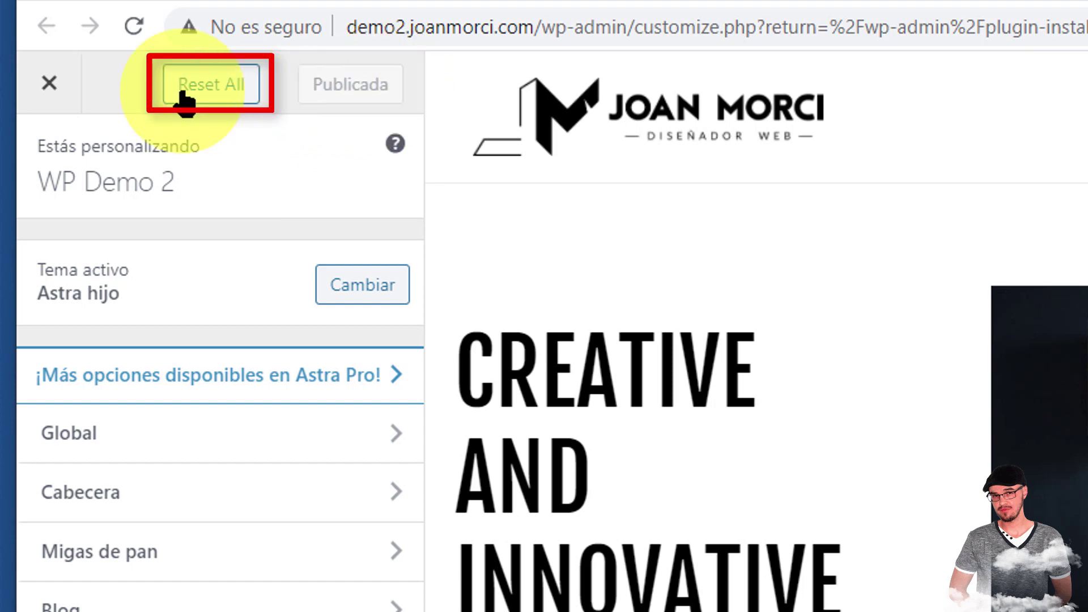
{"action": "left_click", "coordinate": [228, 86]}
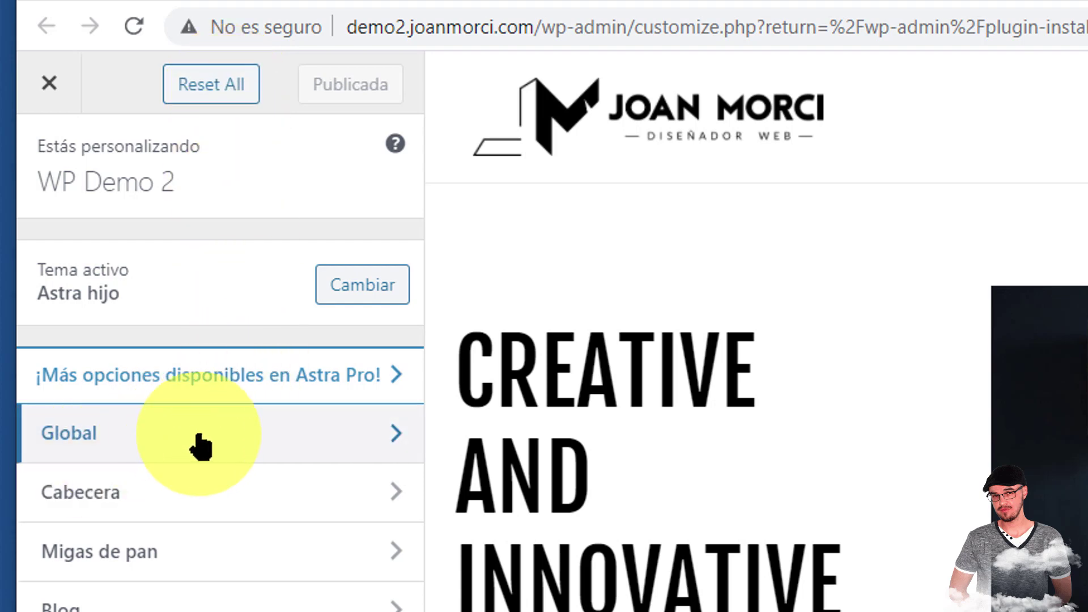
In the global base typography, change the body and content font family to Fjord One and set it back to Fjalla One.
{"action": "left_click", "coordinate": [275, 441]}
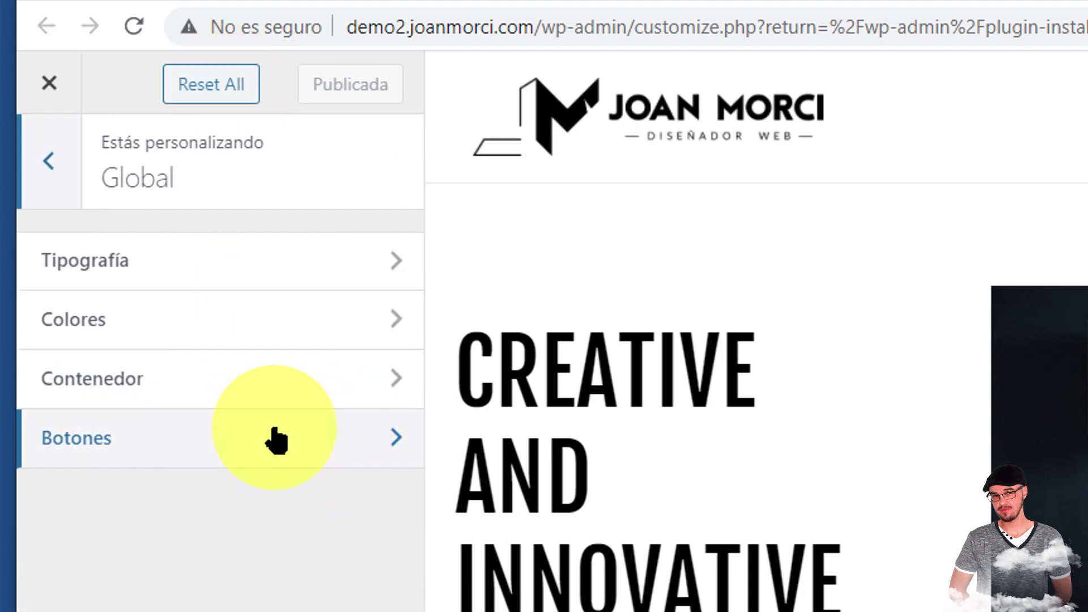
{"action": "left_click", "coordinate": [226, 281]}
{"action": "left_click", "coordinate": [219, 286]}
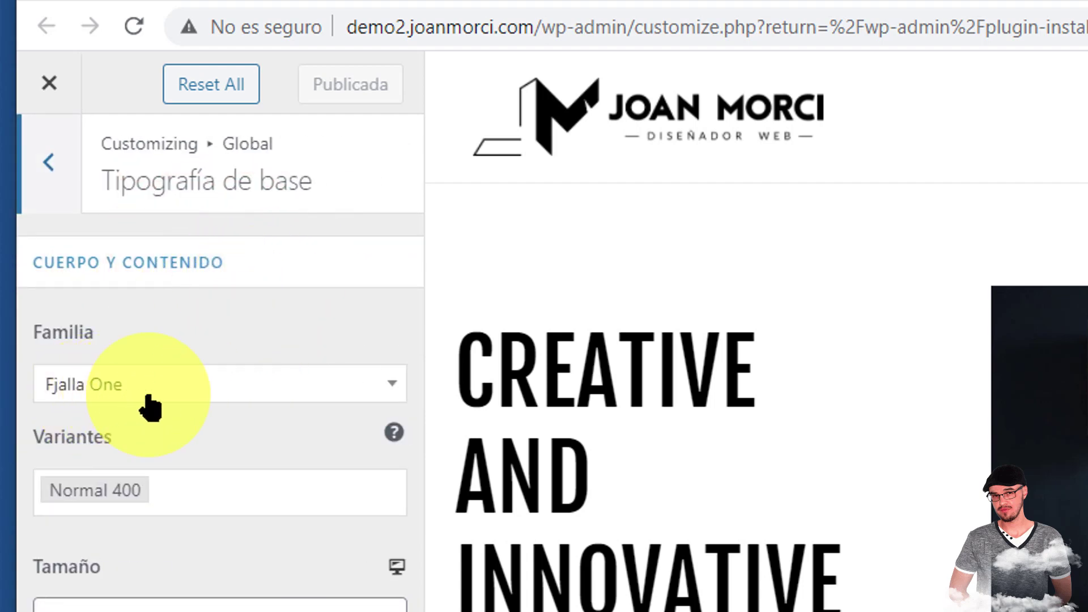
{"action": "left_click", "coordinate": [355, 394]}
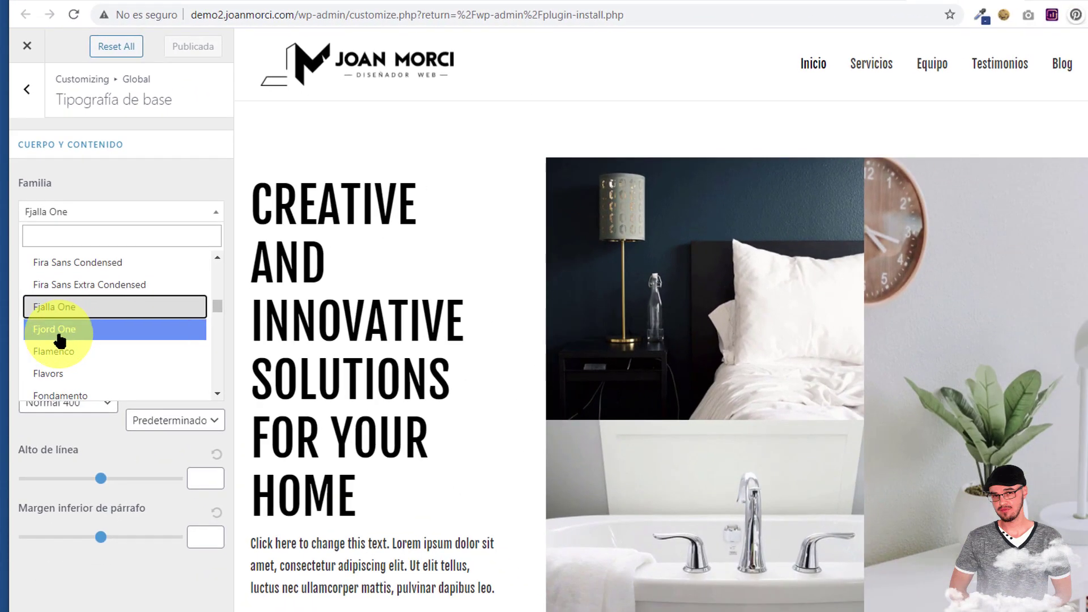
{"action": "left_click", "coordinate": [90, 502]}
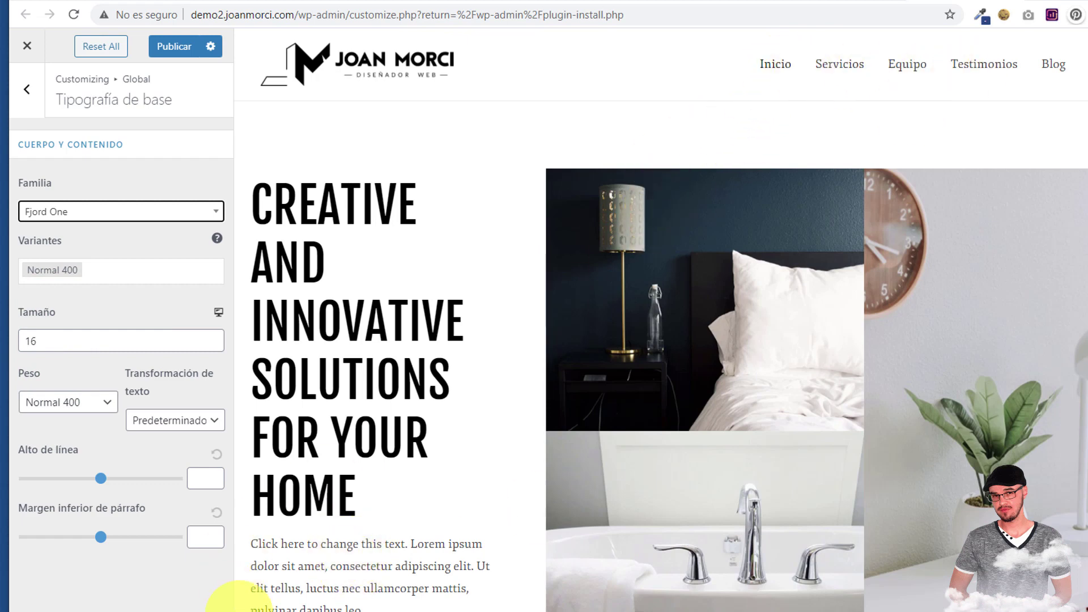
{"action": "left_click", "coordinate": [183, 214]}
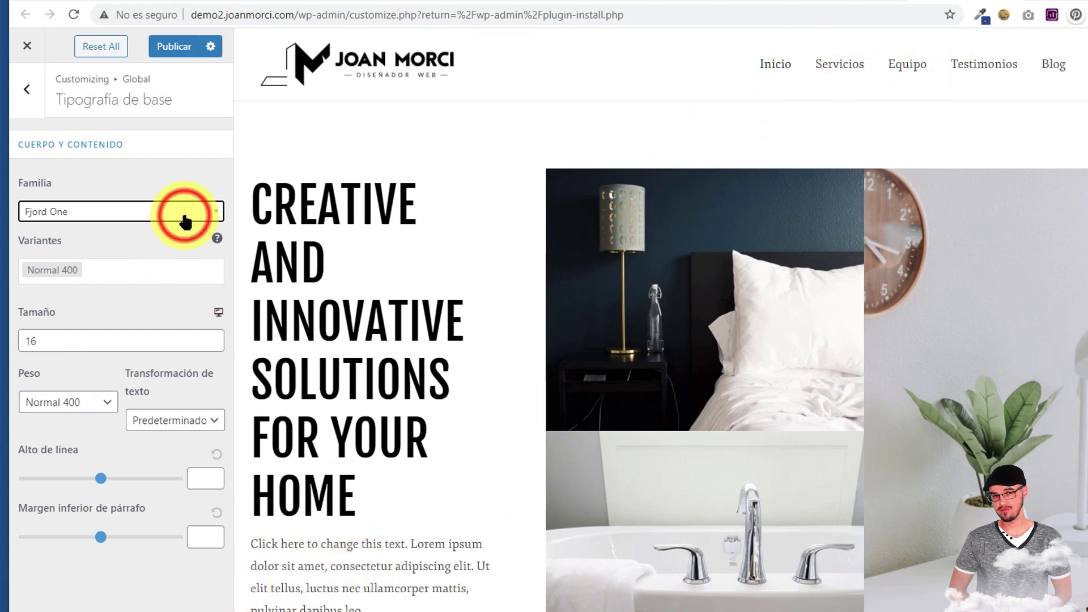
{"action": "left_click", "coordinate": [68, 263]}
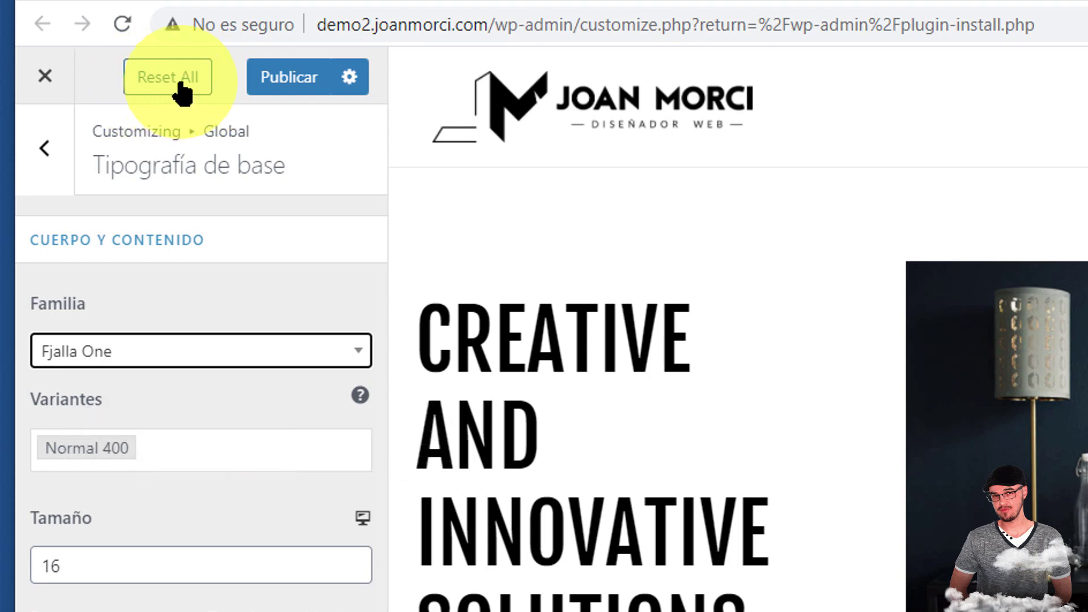
Reset all Astra theme customizer settings, accept the removal warning, and dismiss the autosave notice.
{"action": "left_click", "coordinate": [180, 82]}
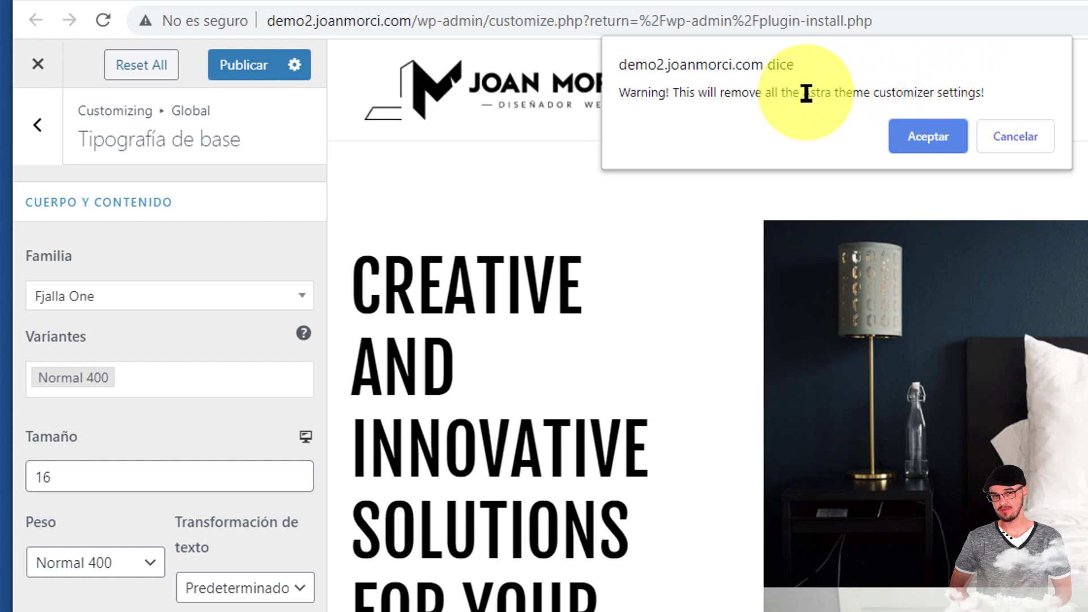
{"action": "left_click", "coordinate": [912, 142]}
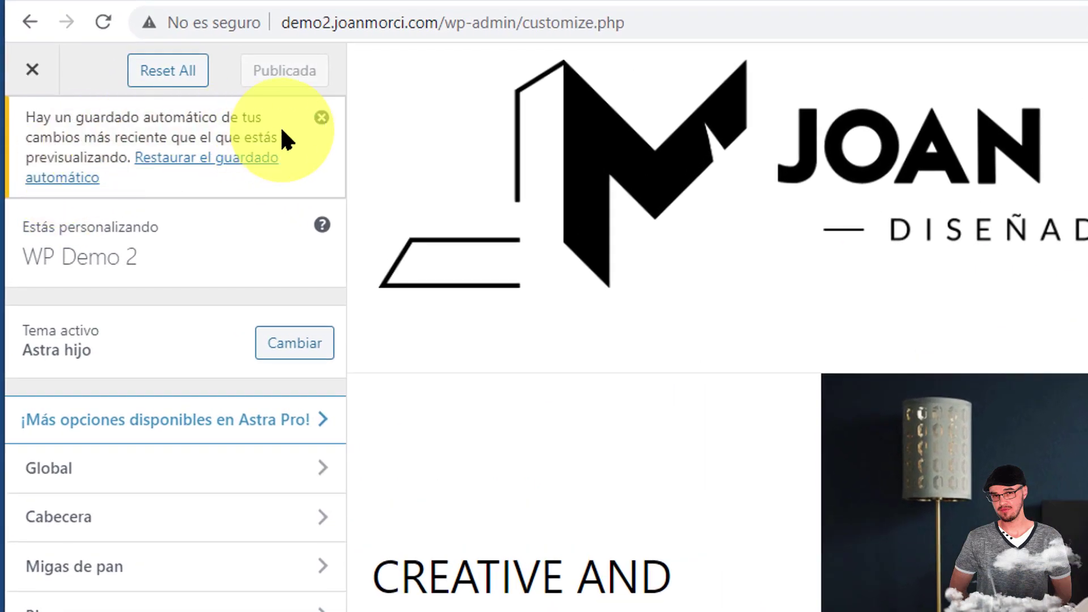
{"action": "left_click", "coordinate": [321, 118]}
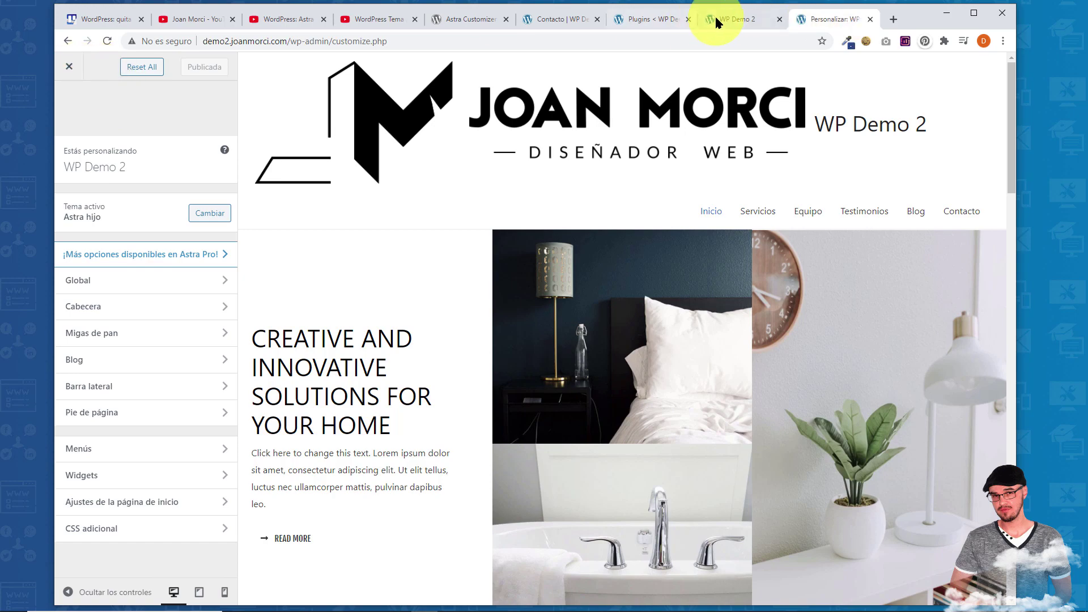
Place the site's home tab after the customizer tab, reload it, and examine the home page's styling down to the footer.
{"action": "left_click_drag", "start_coordinate": [731, 20], "coordinate": [803, 22]}
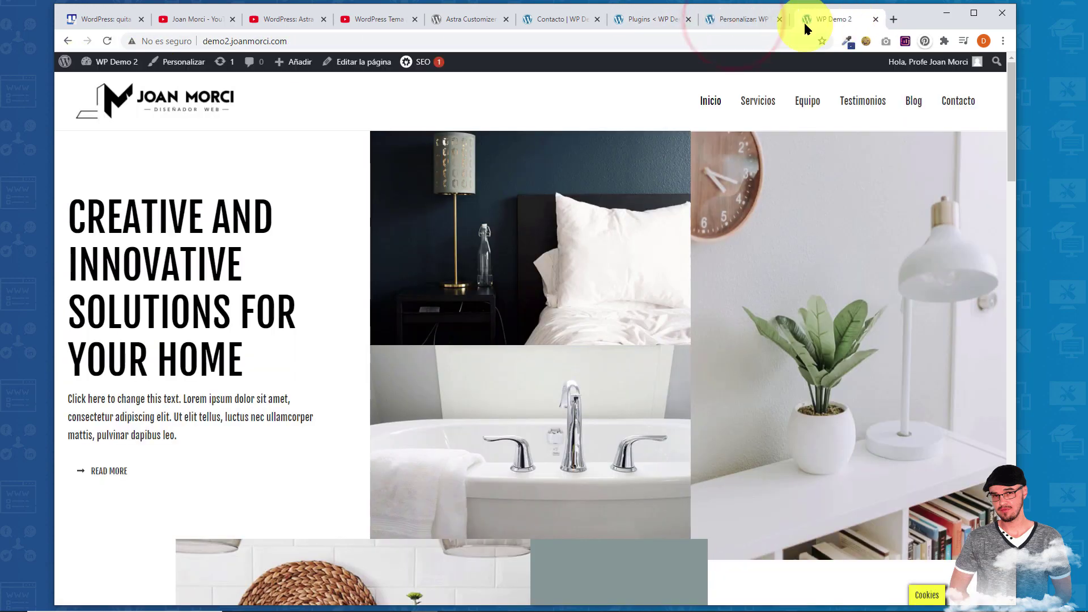
{"action": "left_click", "coordinate": [110, 39]}
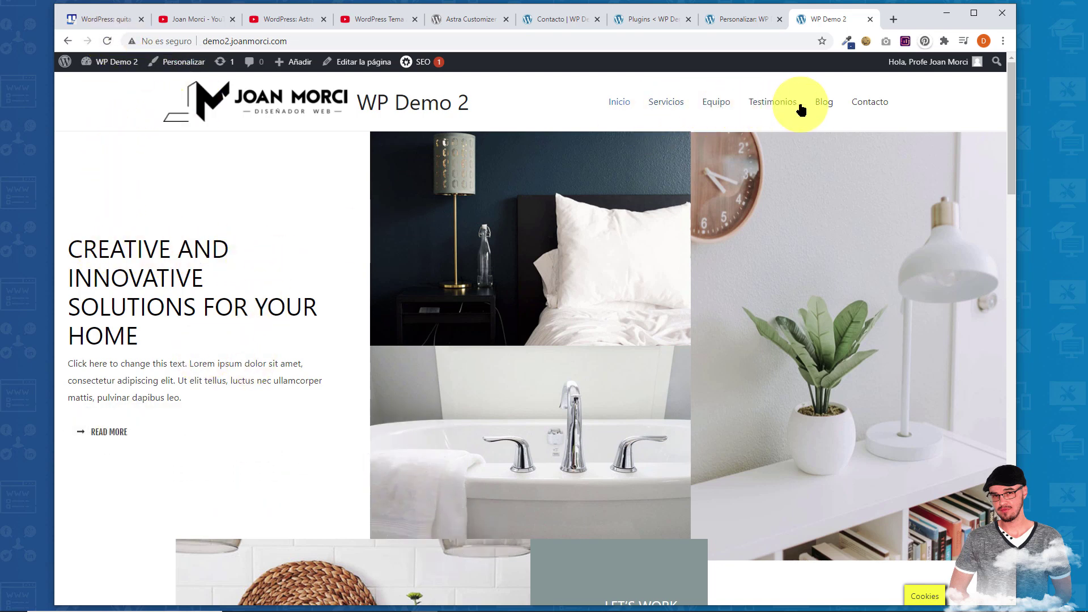
{"action": "scroll", "coordinate": [346, 237], "scroll_direction": "down", "scroll_amount": 15}
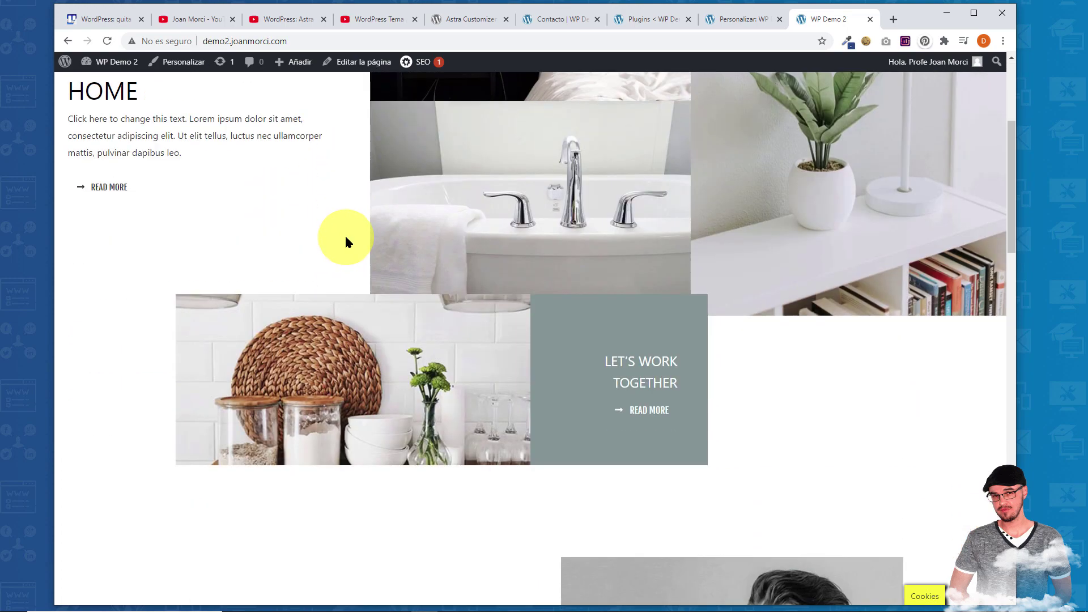
{"action": "scroll", "coordinate": [346, 241], "scroll_direction": "down", "scroll_amount": 14}
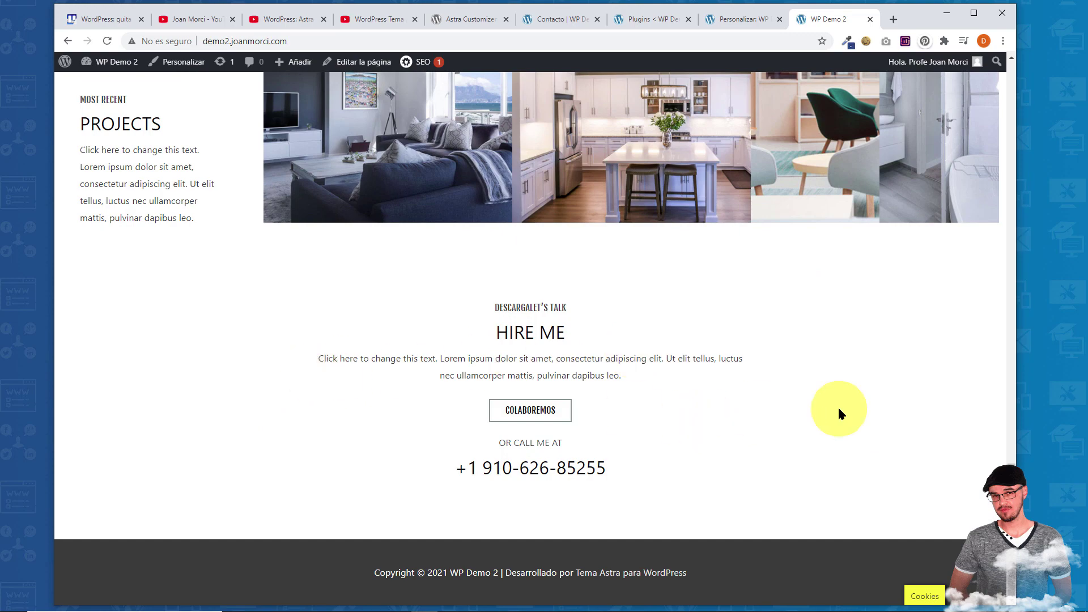
{"action": "scroll", "coordinate": [886, 402], "scroll_direction": "up", "scroll_amount": 20}
{"action": "scroll", "coordinate": [760, 357], "scroll_direction": "up", "scroll_amount": 3}
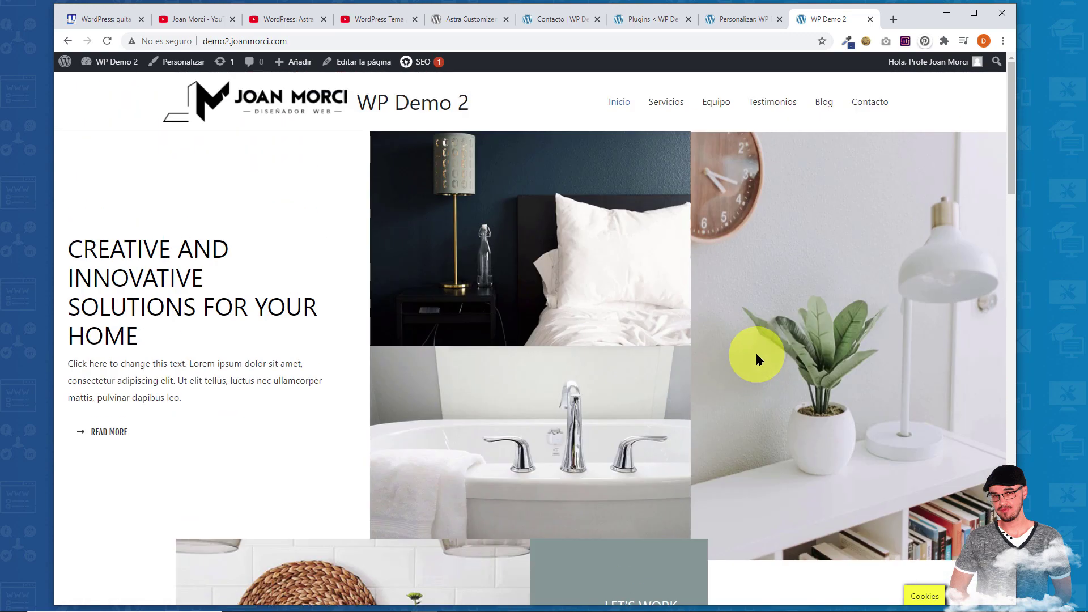
Examine the styling of the site's Equipo, Testimonios and Contacto pages, including the contact form and map.
{"action": "left_click", "coordinate": [715, 105]}
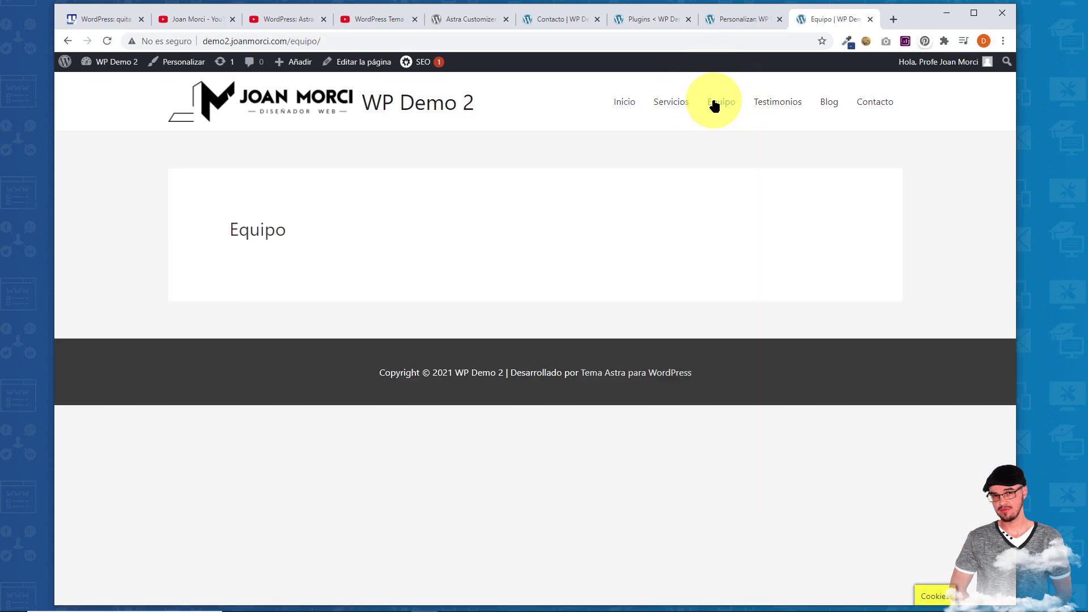
{"action": "left_click", "coordinate": [775, 103]}
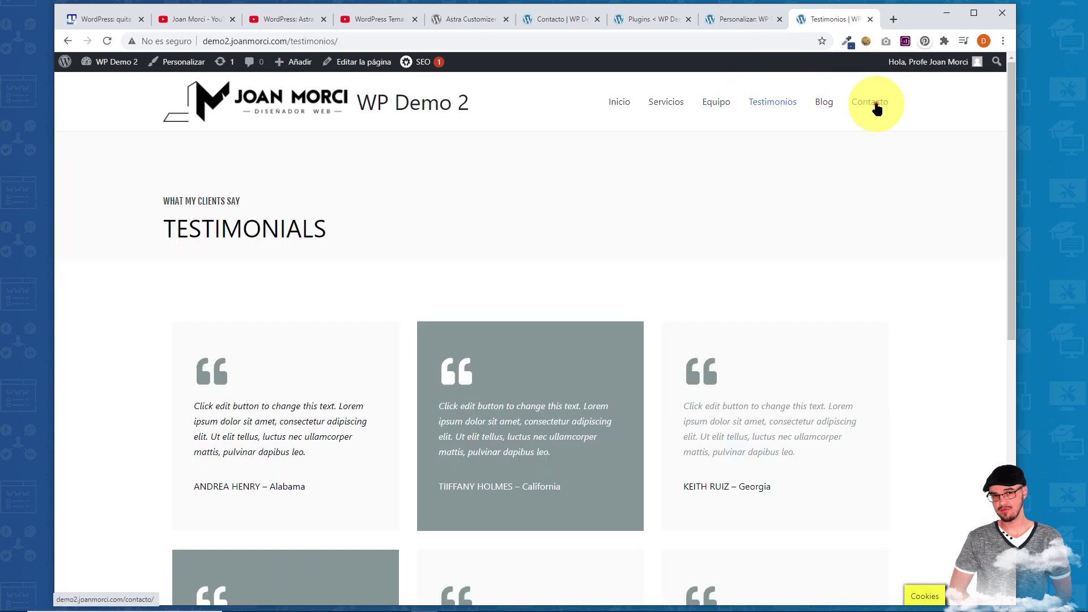
{"action": "left_click", "coordinate": [875, 106]}
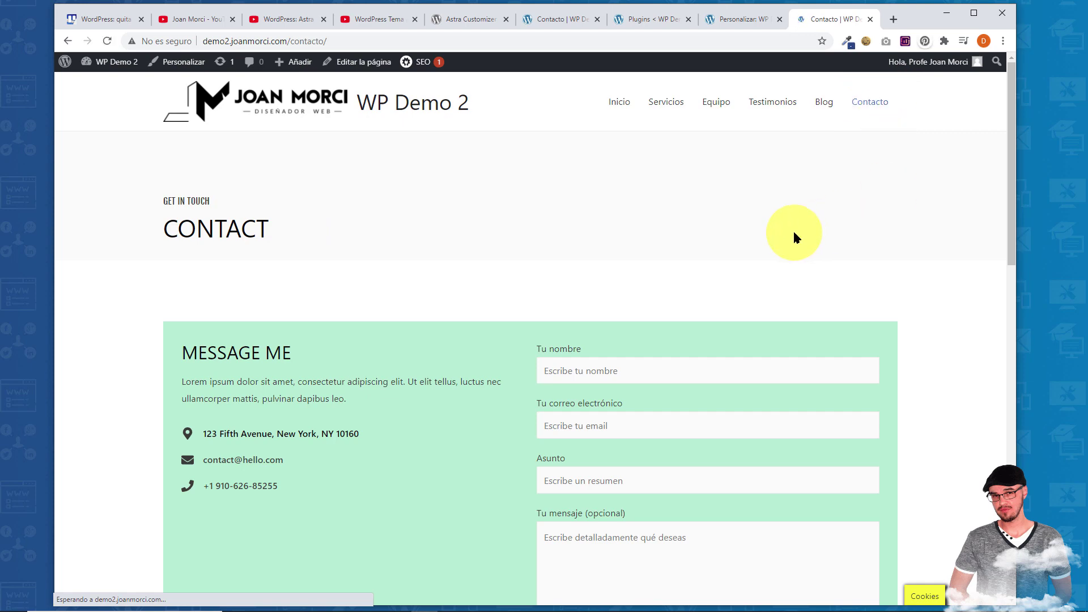
{"action": "scroll", "coordinate": [411, 311], "scroll_direction": "down", "scroll_amount": 7}
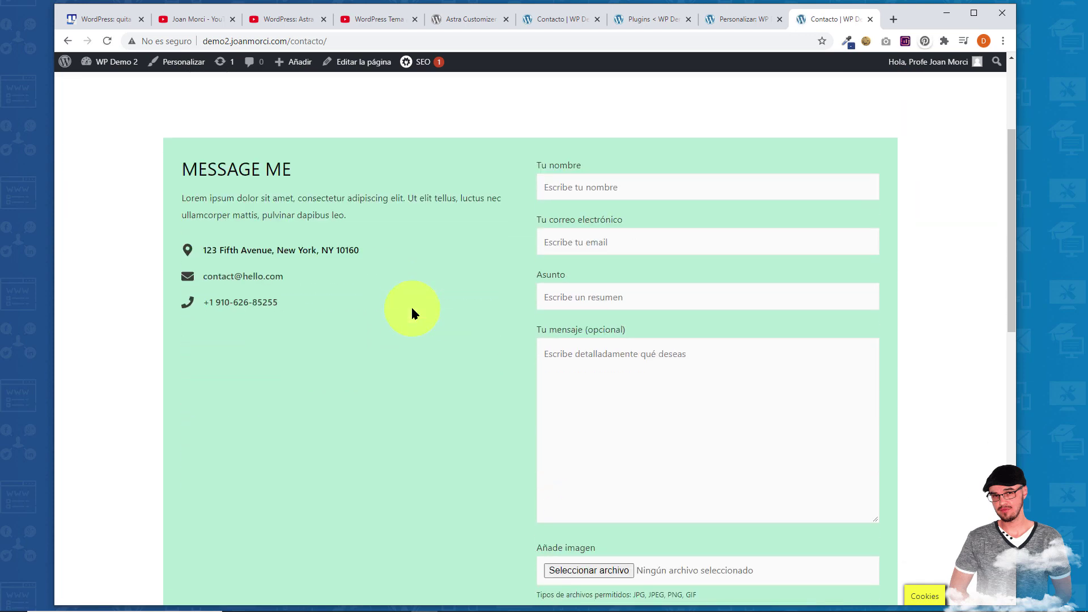
{"action": "scroll", "coordinate": [411, 313], "scroll_direction": "down", "scroll_amount": 7}
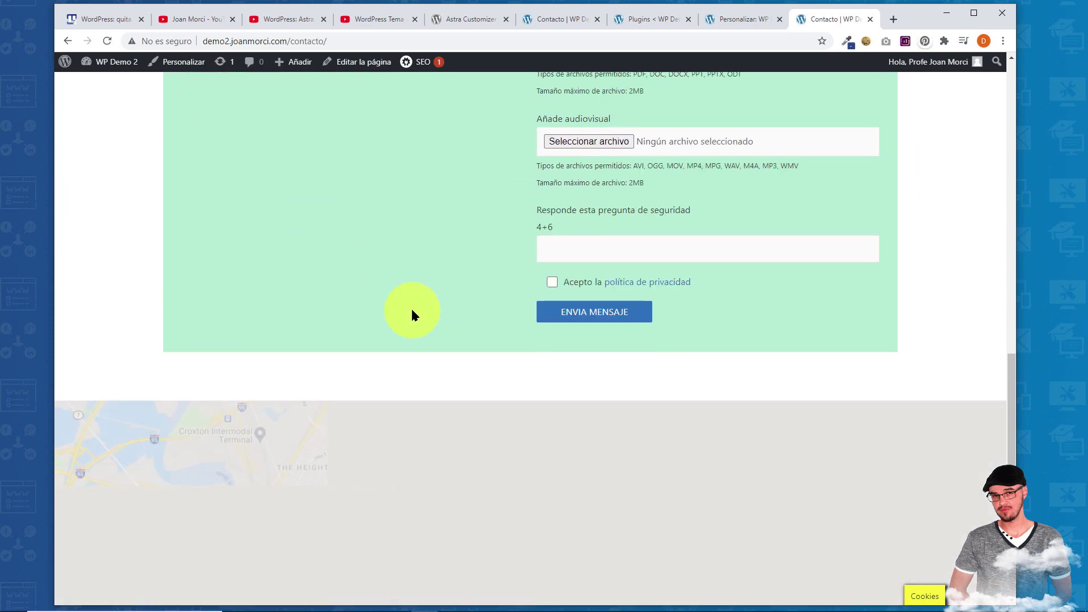
{"action": "scroll", "coordinate": [411, 313], "scroll_direction": "down", "scroll_amount": 2}
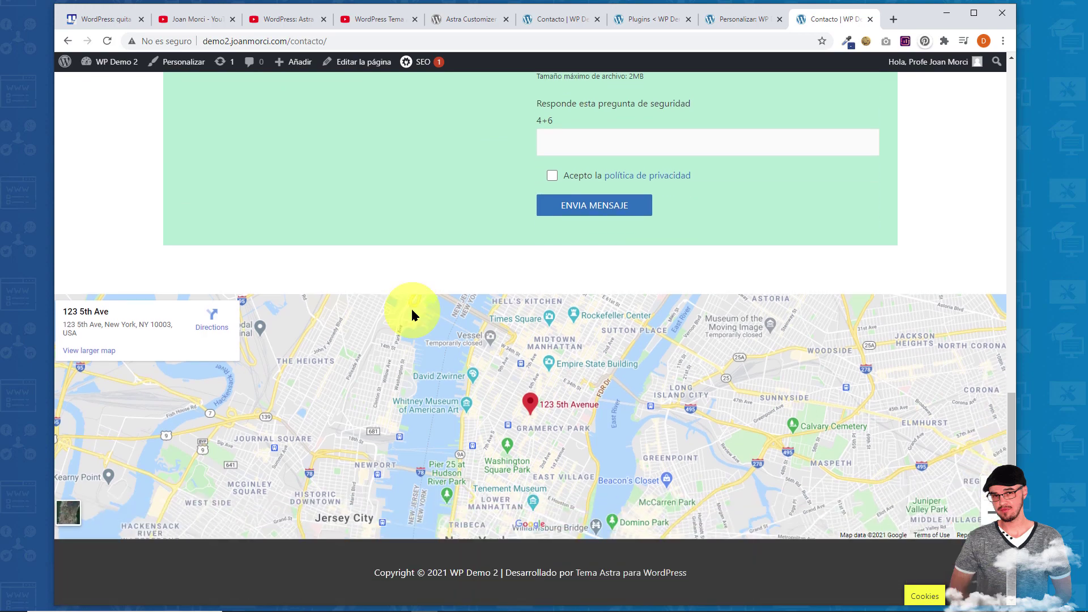
{"action": "scroll", "coordinate": [412, 313], "scroll_direction": "up", "scroll_amount": 8}
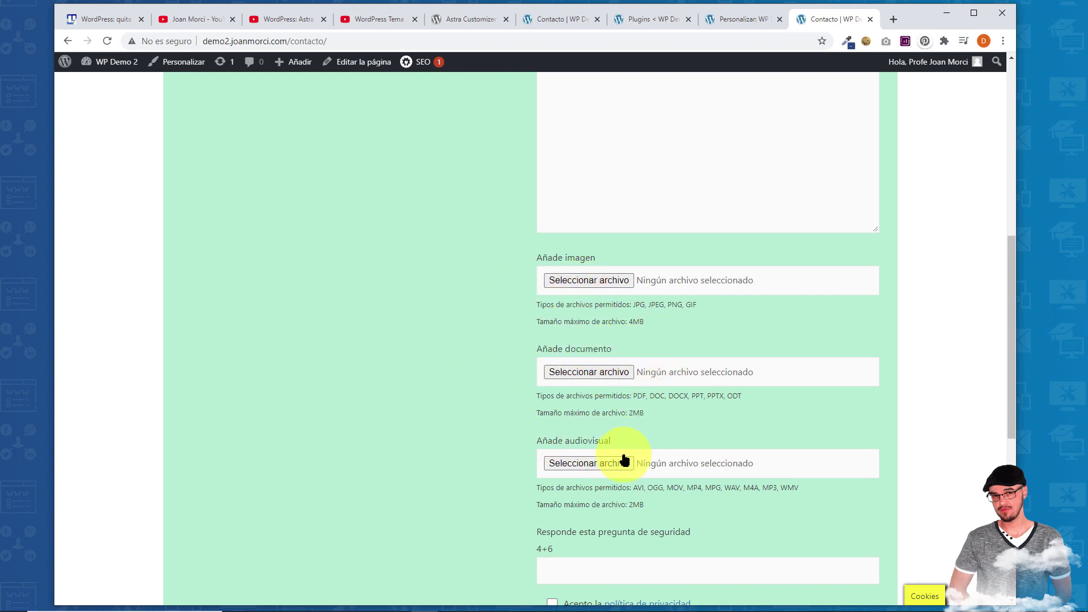
{"action": "scroll", "coordinate": [495, 425], "scroll_direction": "up", "scroll_amount": 8}
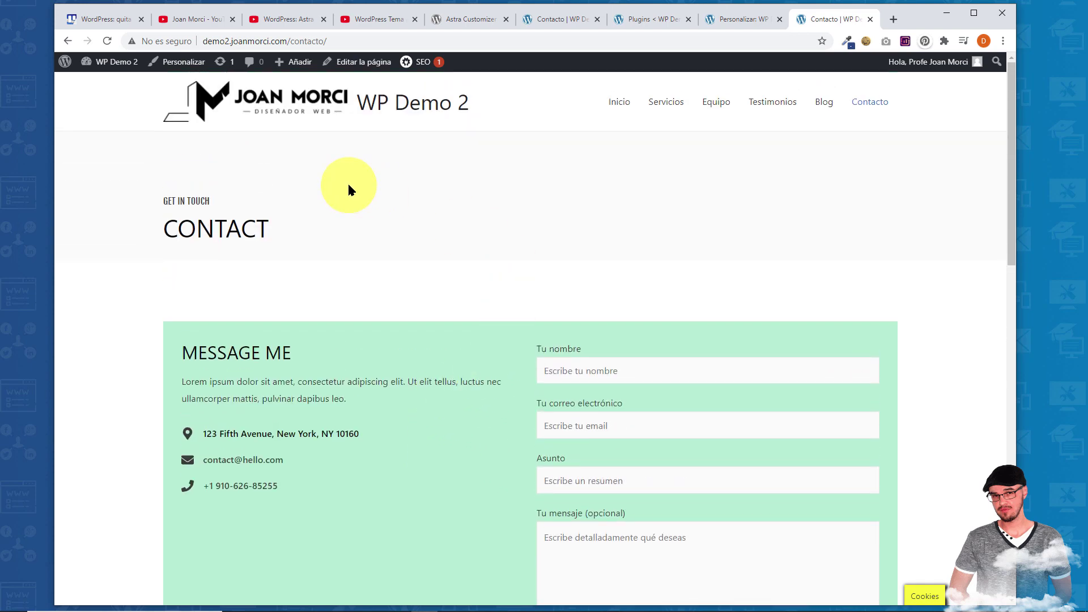
View the WordPress Tema Astra (Gratis) playlist on YouTube, and check the site's Blog and Contacto pages.
{"action": "left_click", "coordinate": [357, 20]}
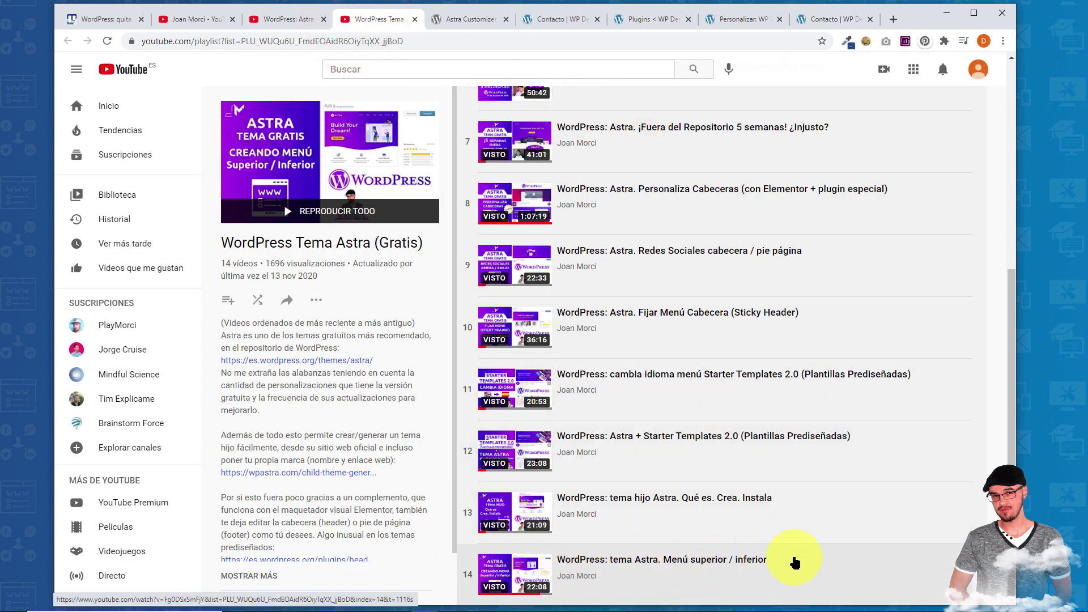
{"action": "left_click", "coordinate": [827, 23]}
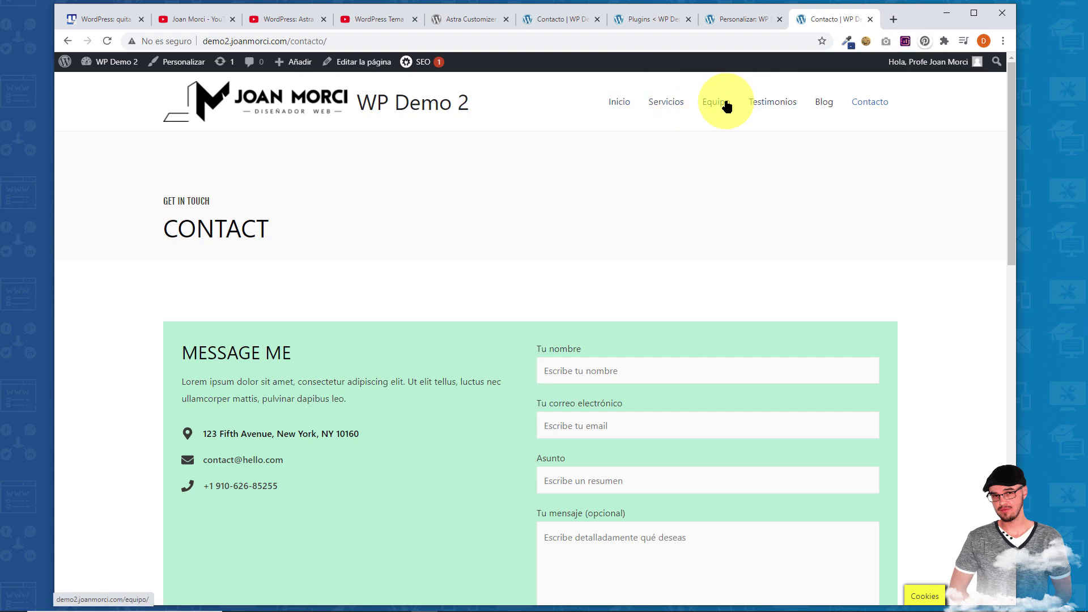
{"action": "left_click", "coordinate": [823, 103]}
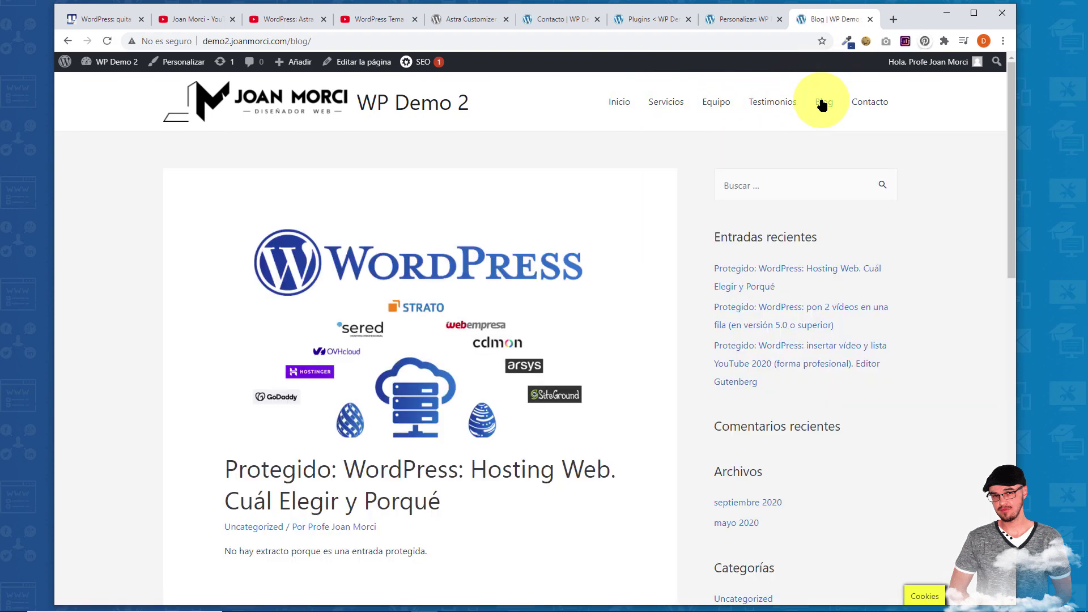
{"action": "left_click", "coordinate": [858, 107]}
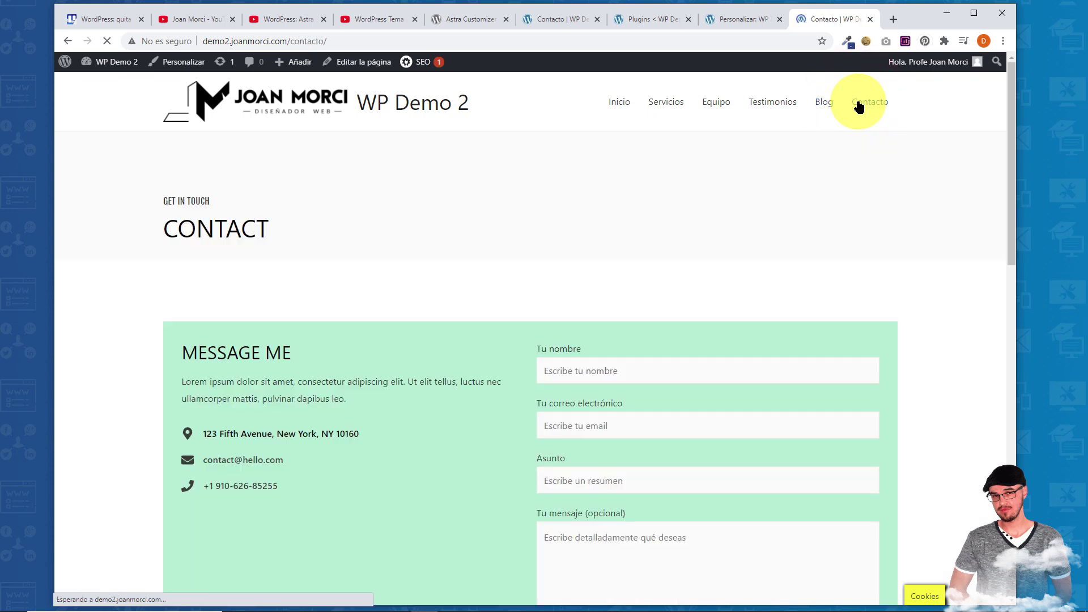
Exit the theme customizer and close its browser tab and the Plugins tab.
{"action": "left_click", "coordinate": [738, 21]}
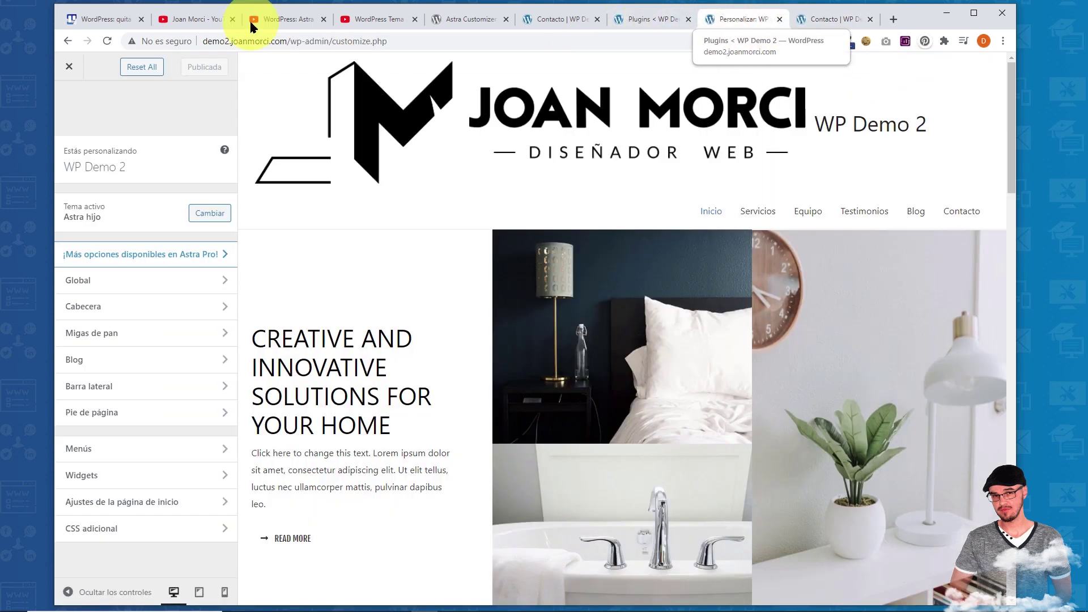
{"action": "left_click", "coordinate": [67, 68]}
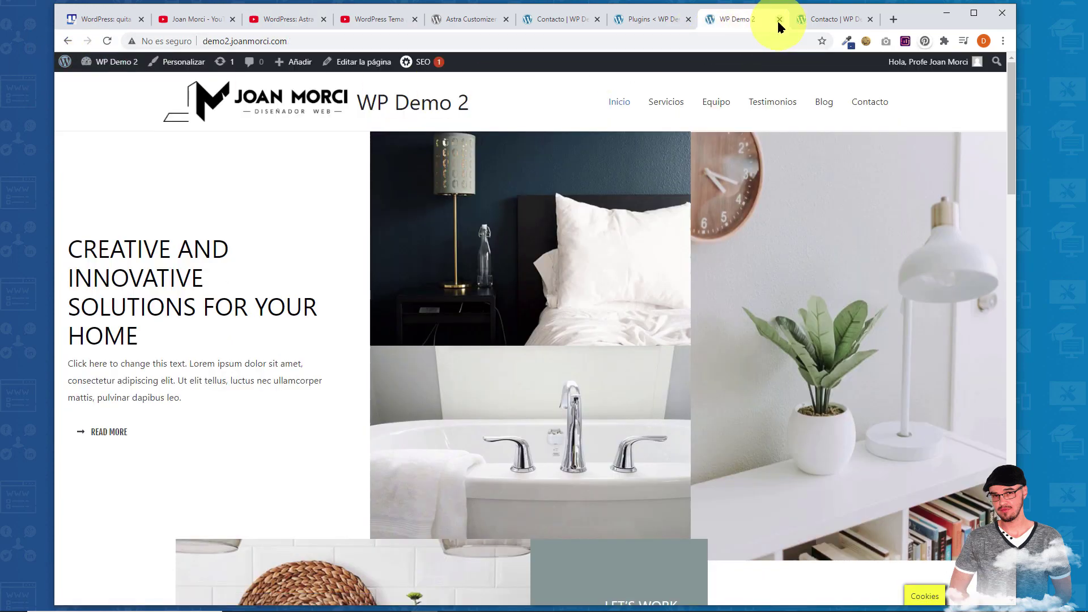
{"action": "left_click", "coordinate": [779, 19]}
{"action": "left_click", "coordinate": [646, 19]}
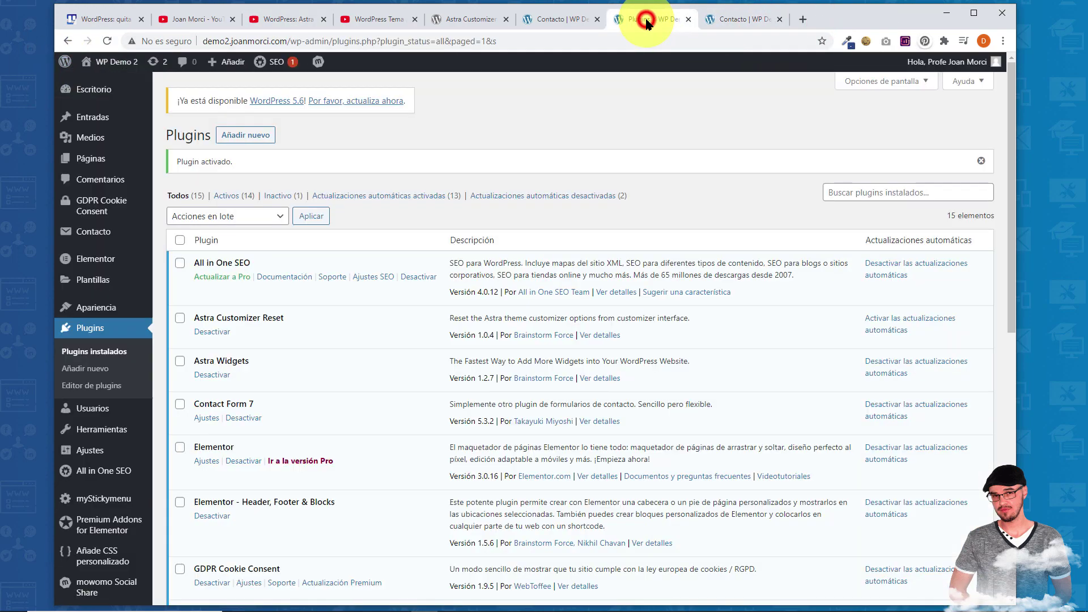
{"action": "left_click", "coordinate": [688, 20]}
Compare the Contacto page still loaded with the old styling against the Contacto page loaded after the reset.
{"action": "left_click", "coordinate": [567, 19]}
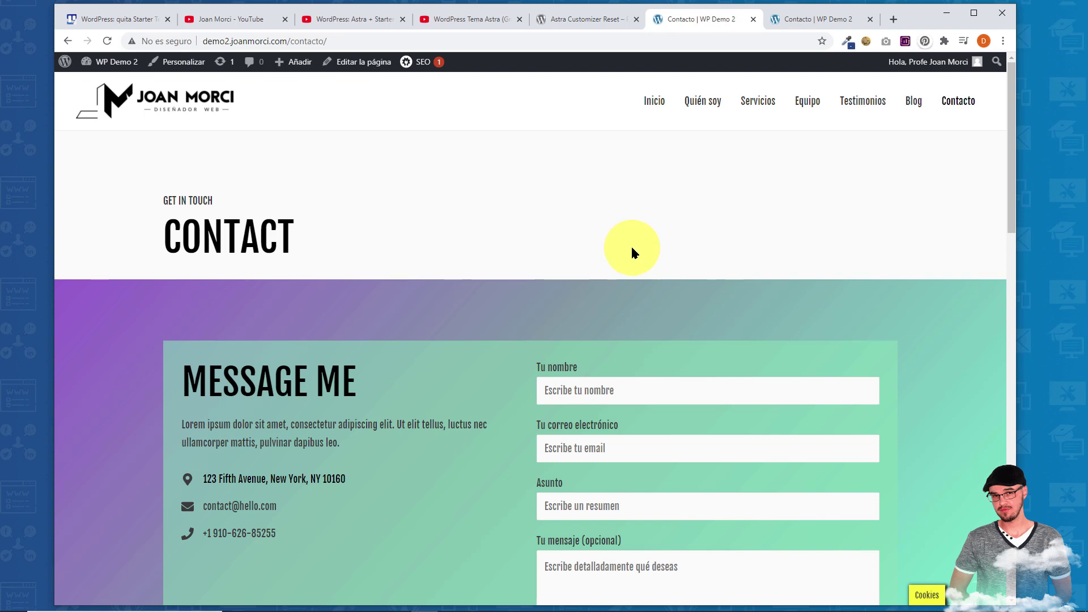
{"action": "scroll", "coordinate": [612, 261], "scroll_direction": "down", "scroll_amount": 4}
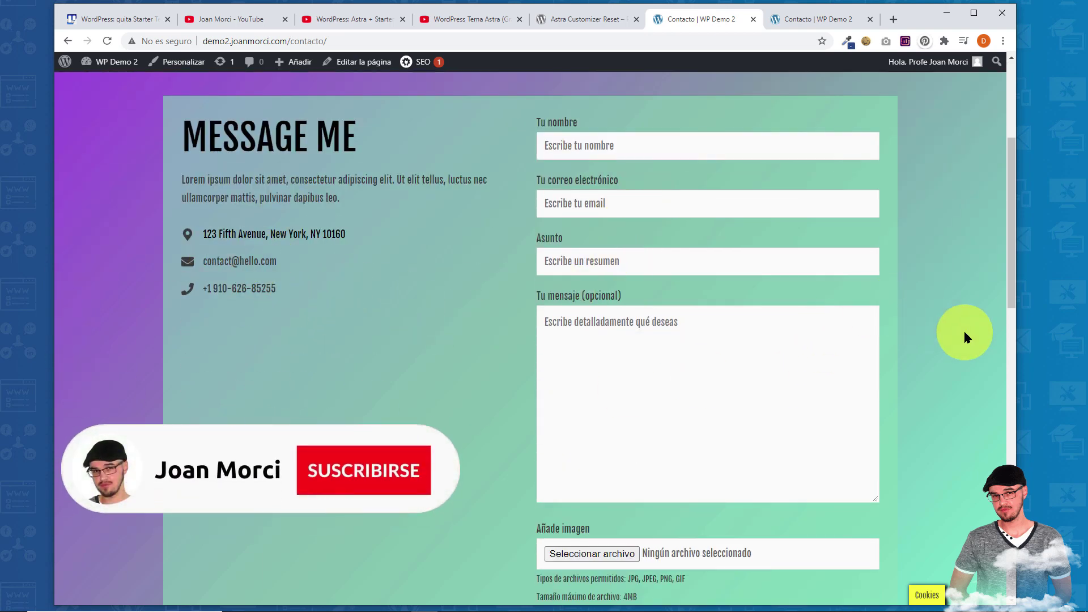
{"action": "scroll", "coordinate": [327, 243], "scroll_direction": "down", "scroll_amount": 3}
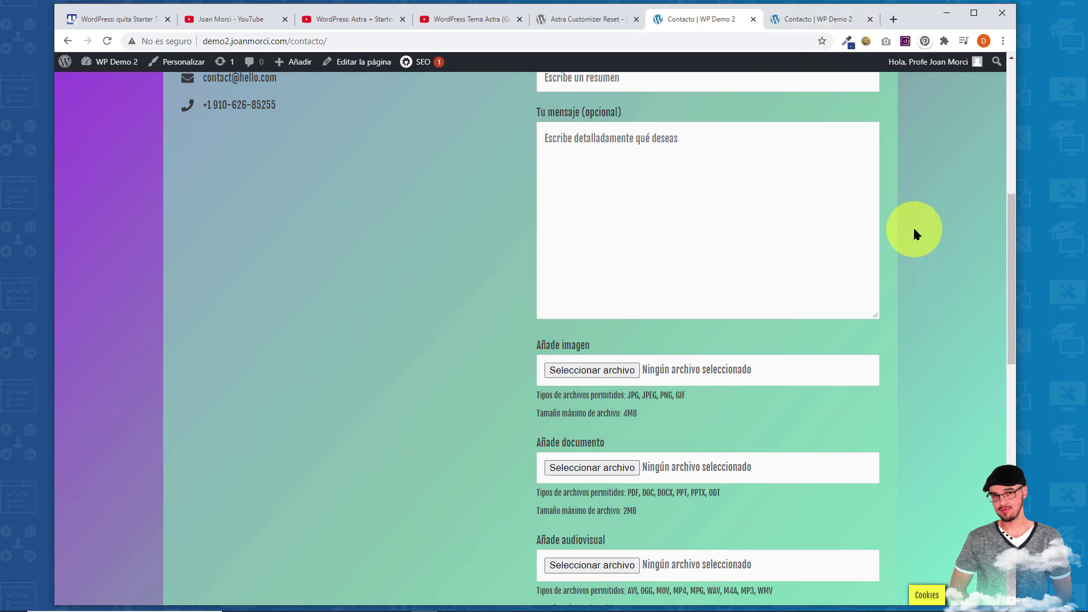
{"action": "left_click", "coordinate": [819, 18]}
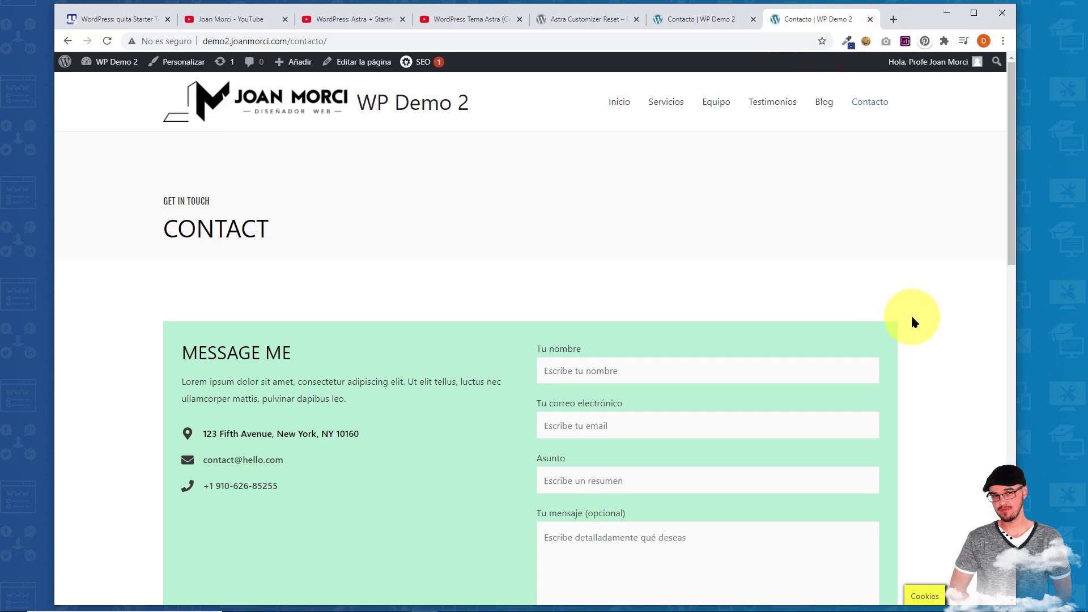
Review the full Contacto page with the reset styling and browse the WordPress Tema Astra (Gratis) playlist on YouTube.
{"action": "scroll", "coordinate": [906, 340], "scroll_direction": "down", "scroll_amount": 15}
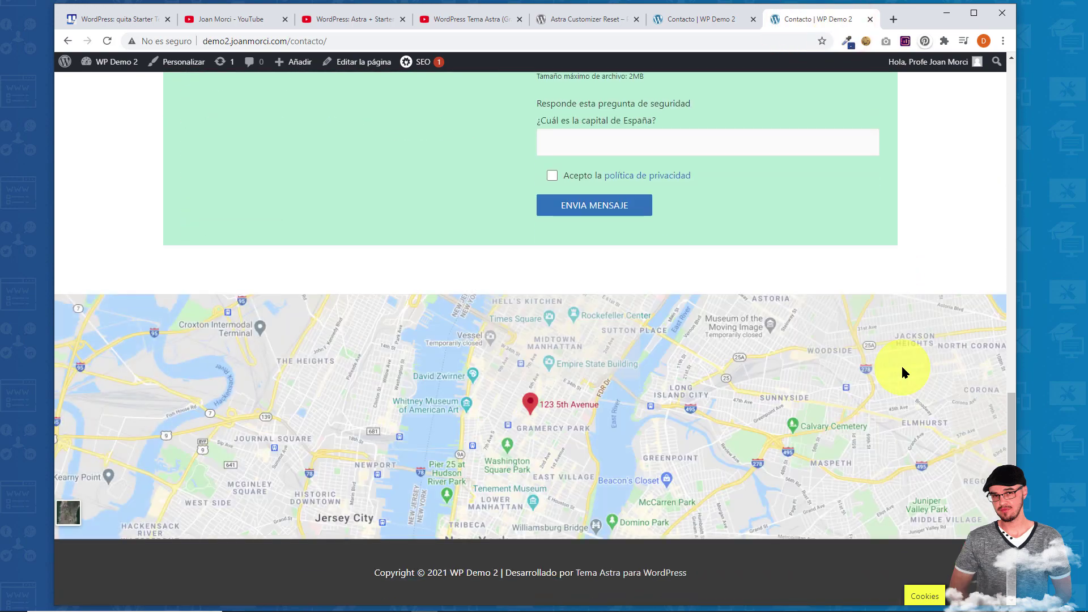
{"action": "scroll", "coordinate": [903, 377], "scroll_direction": "up", "scroll_amount": 9}
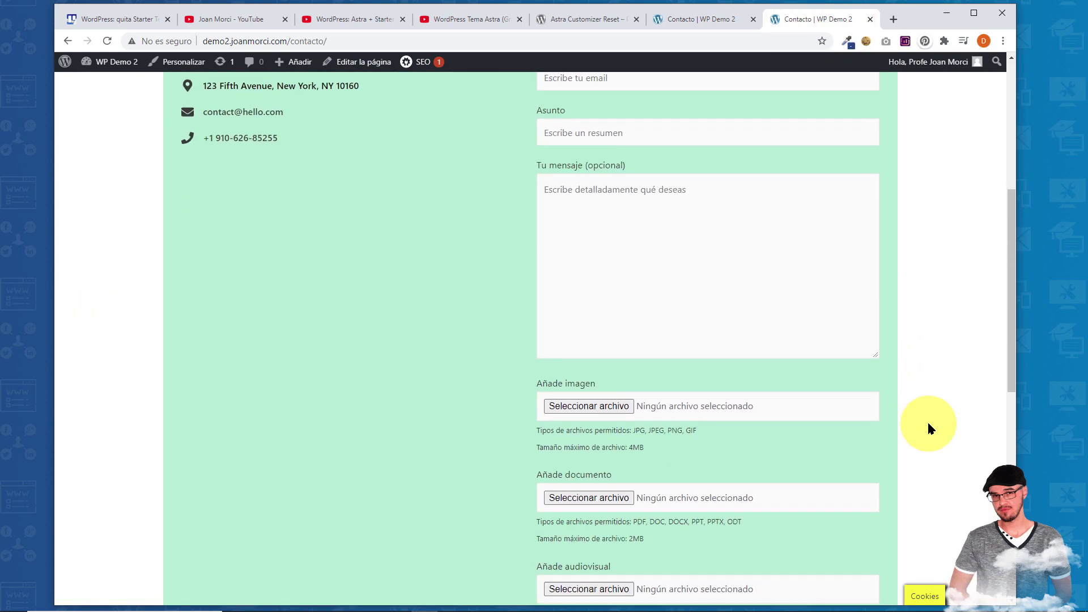
{"action": "scroll", "coordinate": [928, 424], "scroll_direction": "up", "scroll_amount": 6}
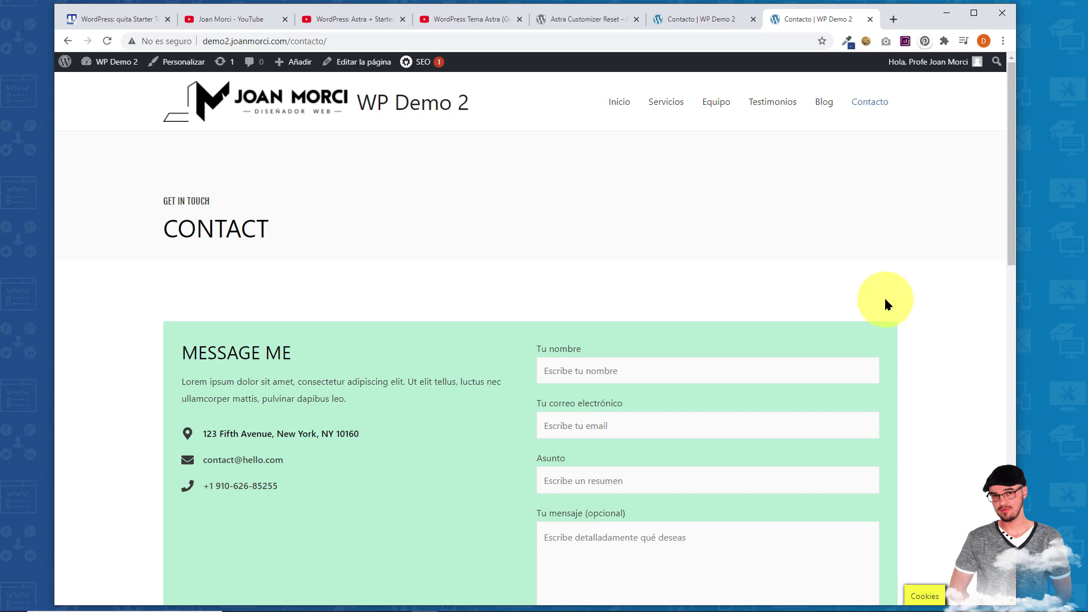
{"action": "left_click", "coordinate": [462, 22]}
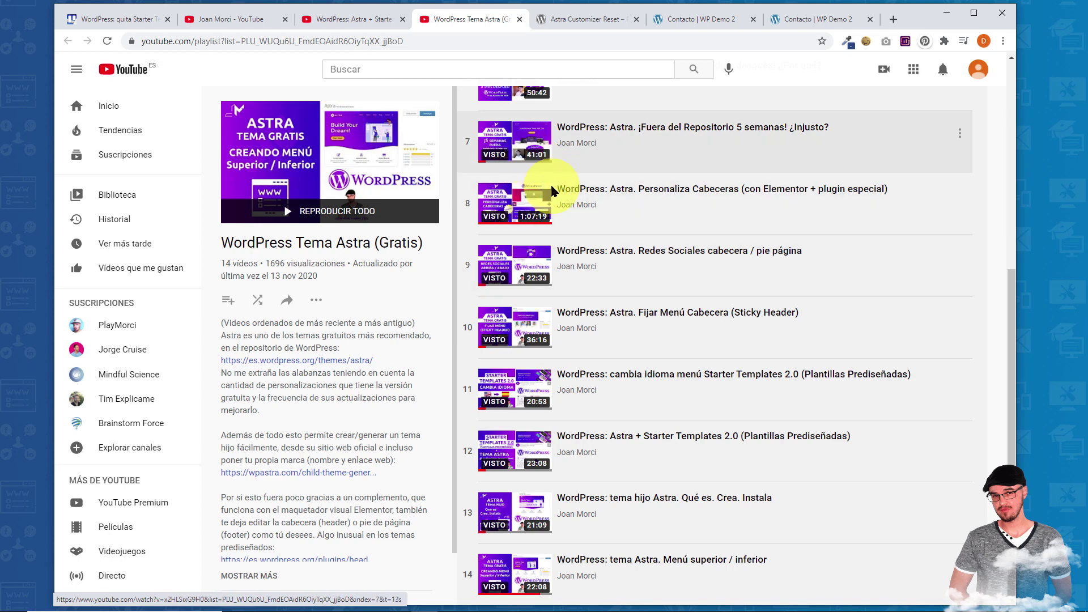
{"action": "scroll", "coordinate": [595, 334], "scroll_direction": "up", "scroll_amount": 6}
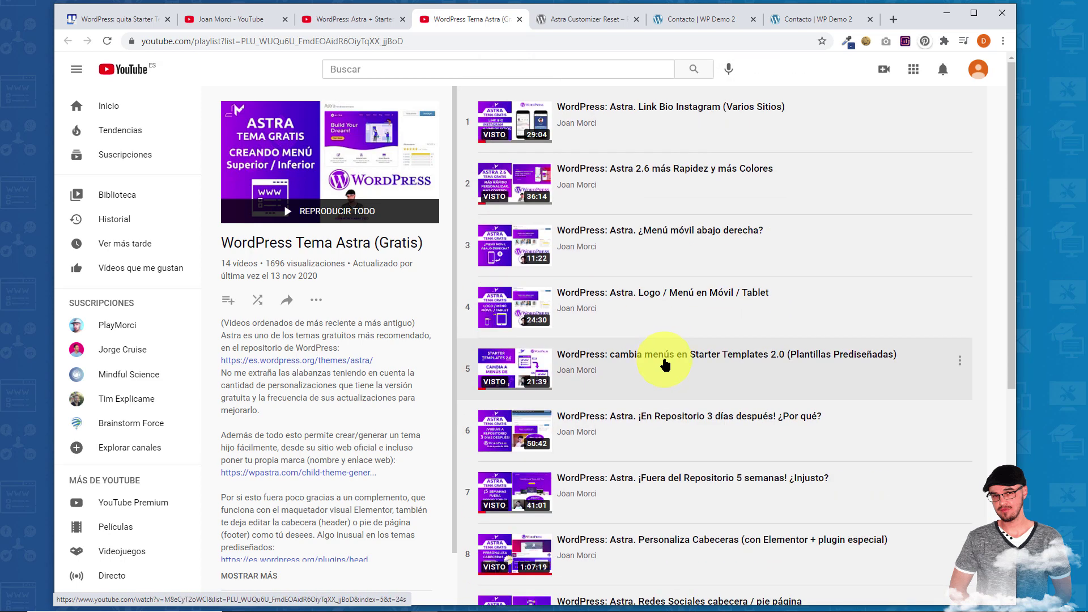
Reload the Contacto page that still shows the old styling and check its header area.
{"action": "left_click", "coordinate": [801, 19]}
{"action": "left_click", "coordinate": [697, 22]}
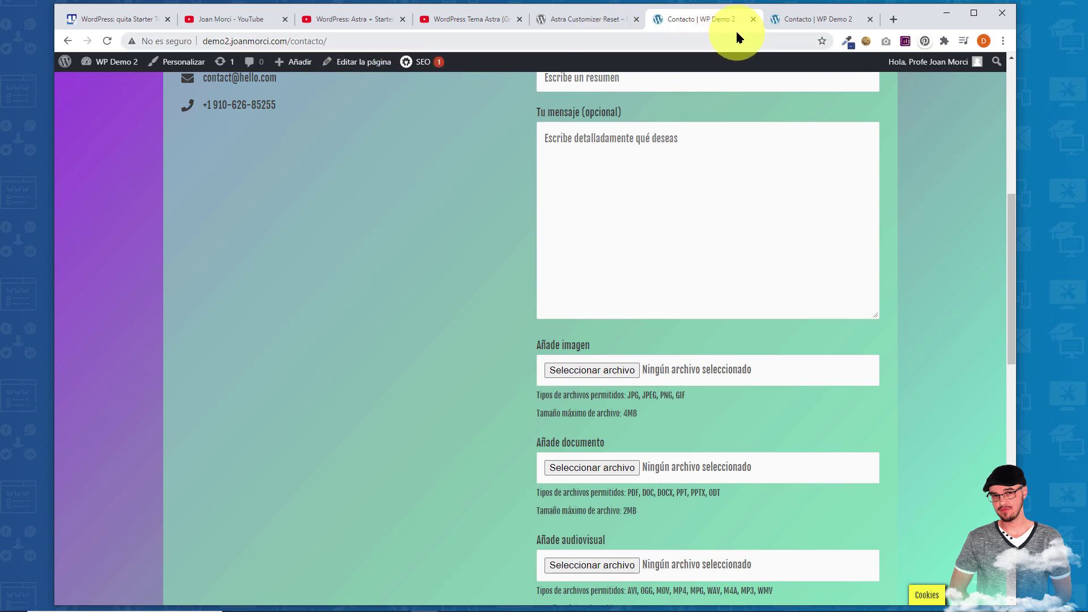
{"action": "left_click", "coordinate": [106, 41]}
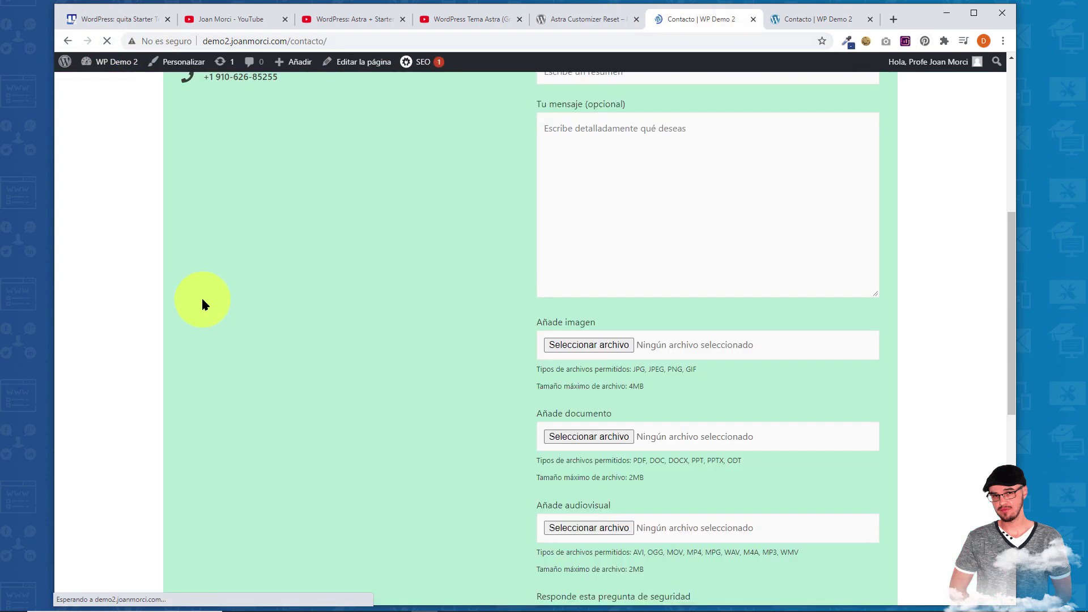
{"action": "scroll", "coordinate": [188, 321], "scroll_direction": "up", "scroll_amount": 7}
{"action": "scroll", "coordinate": [188, 321], "scroll_direction": "up", "scroll_amount": 1}
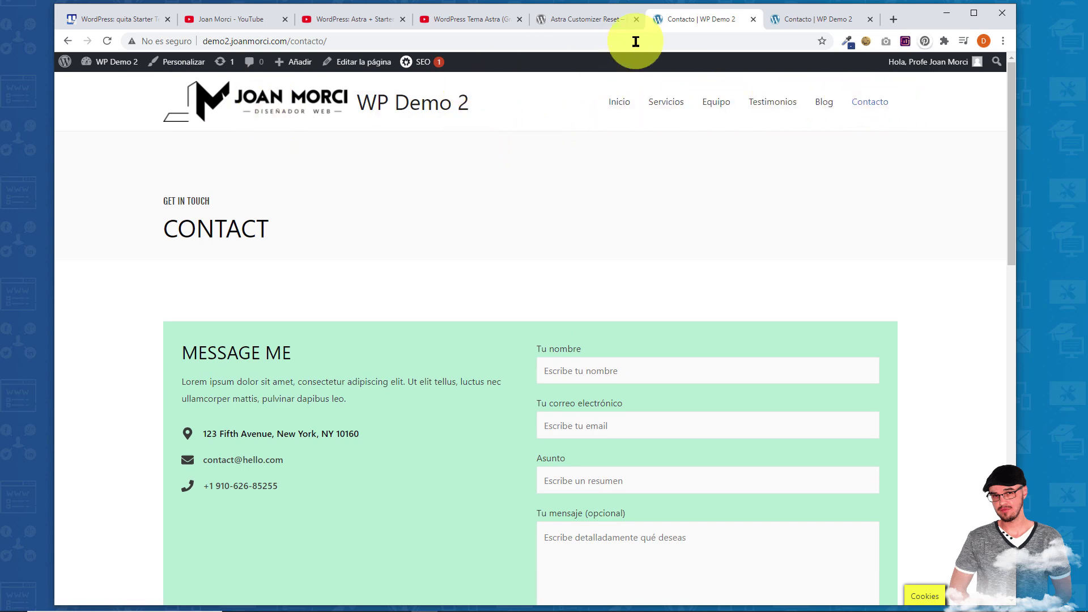
Open the list of all pages in the WordPress dashboard and locate the Inicio and Inicio-3 pages.
{"action": "left_click", "coordinate": [115, 70]}
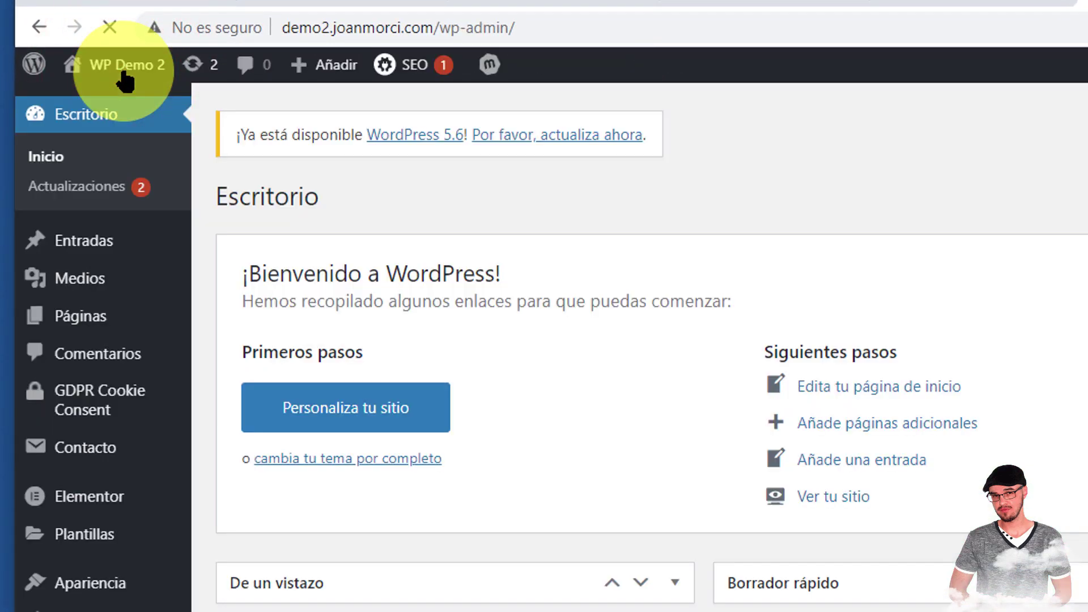
{"action": "left_click", "coordinate": [98, 326]}
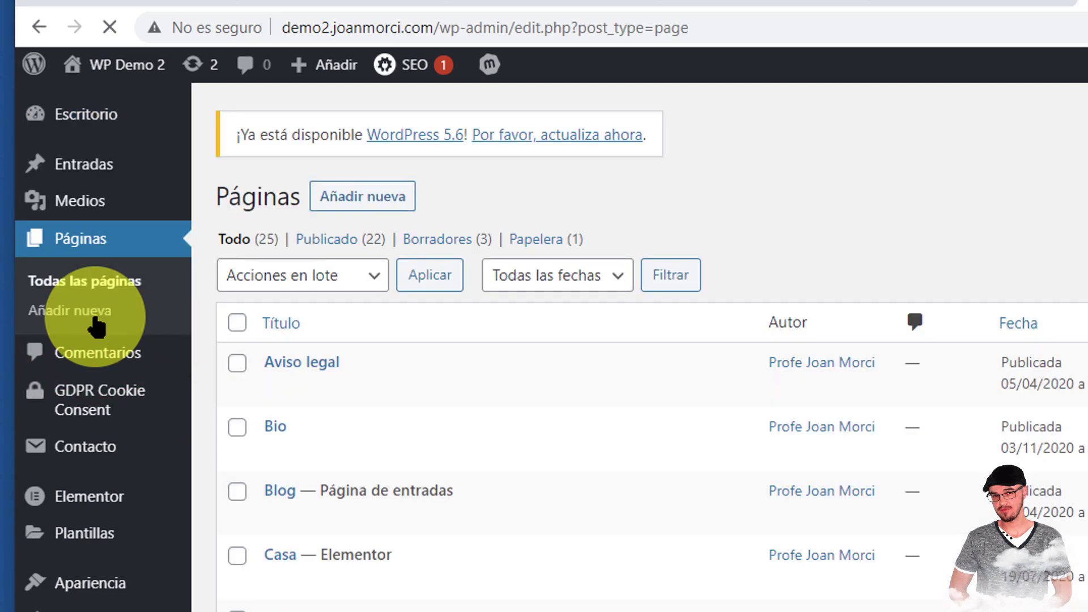
{"action": "scroll", "coordinate": [417, 408], "scroll_direction": "down", "scroll_amount": 10}
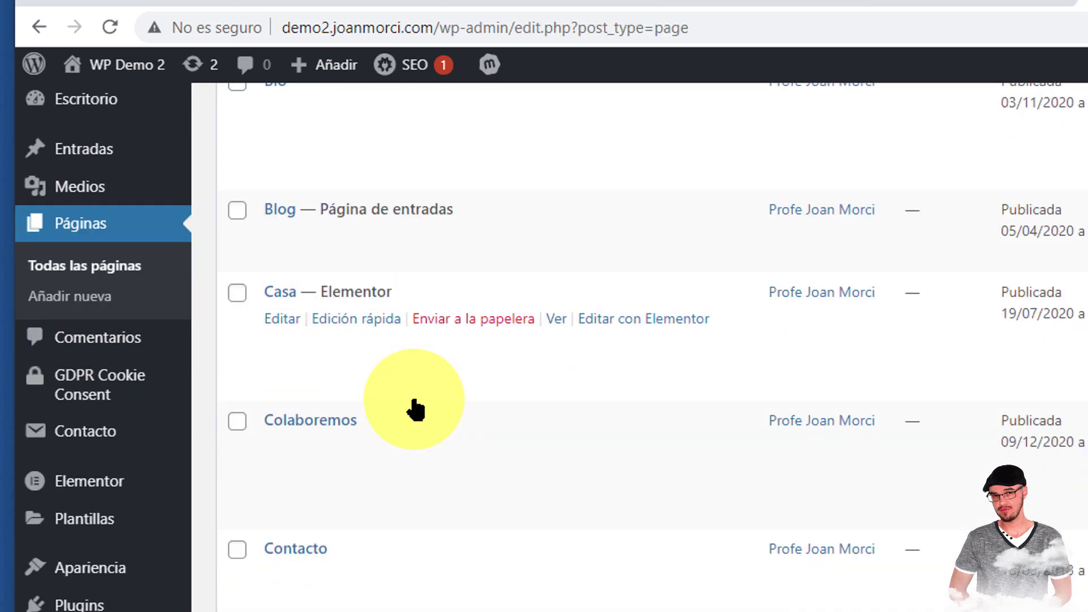
{"action": "scroll", "coordinate": [416, 409], "scroll_direction": "down", "scroll_amount": 5}
{"action": "mouse_move", "coordinate": [284, 432]}
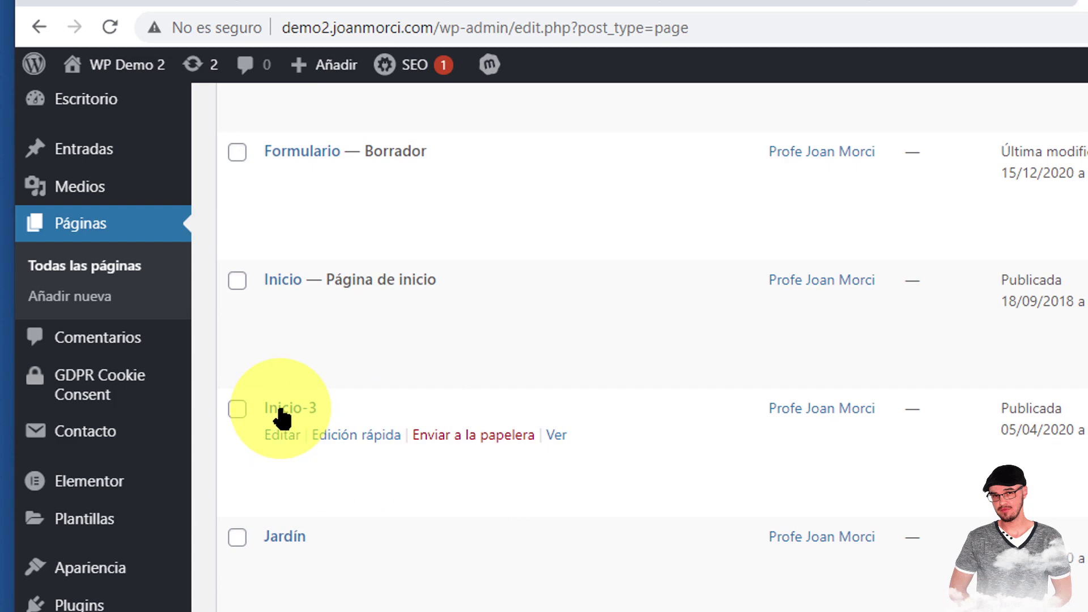
{"action": "mouse_move", "coordinate": [282, 292]}
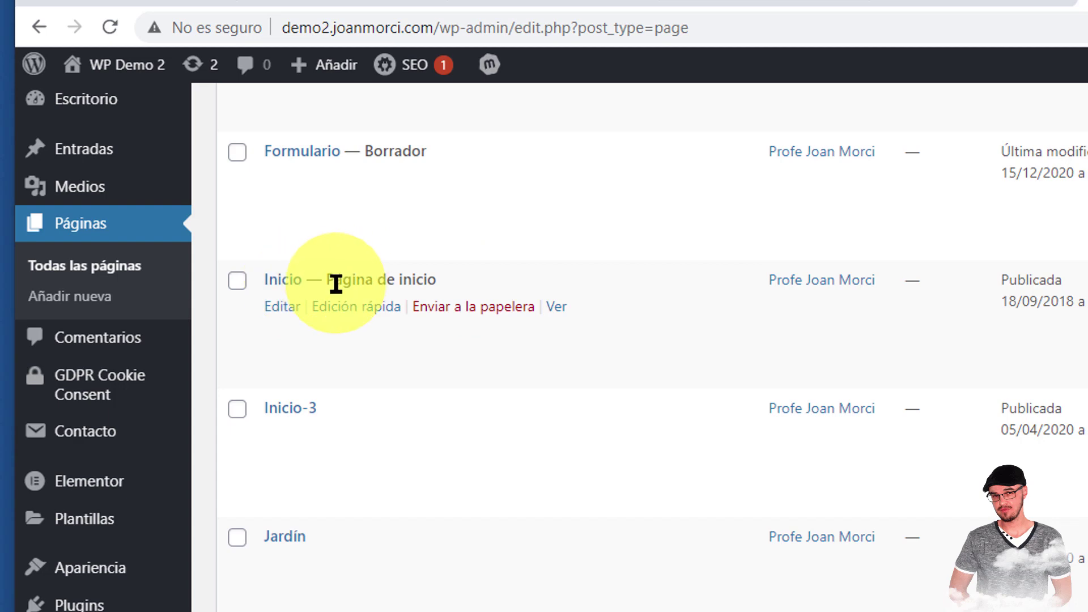
View the site's current home page, the dashboard's page list and the Astra playlist on YouTube.
{"action": "left_click", "coordinate": [801, 19]}
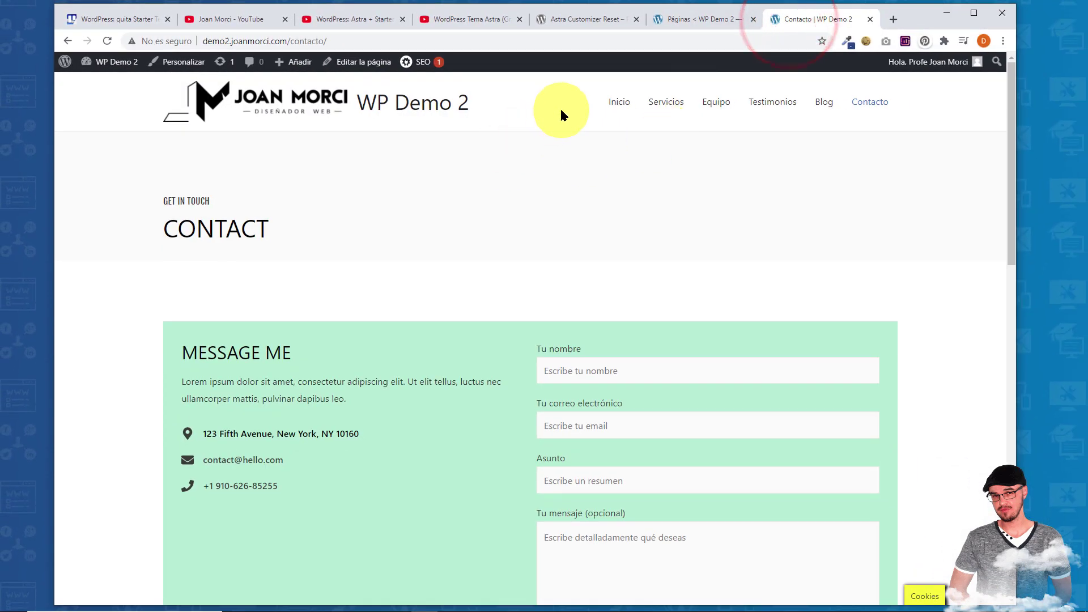
{"action": "left_click", "coordinate": [599, 106]}
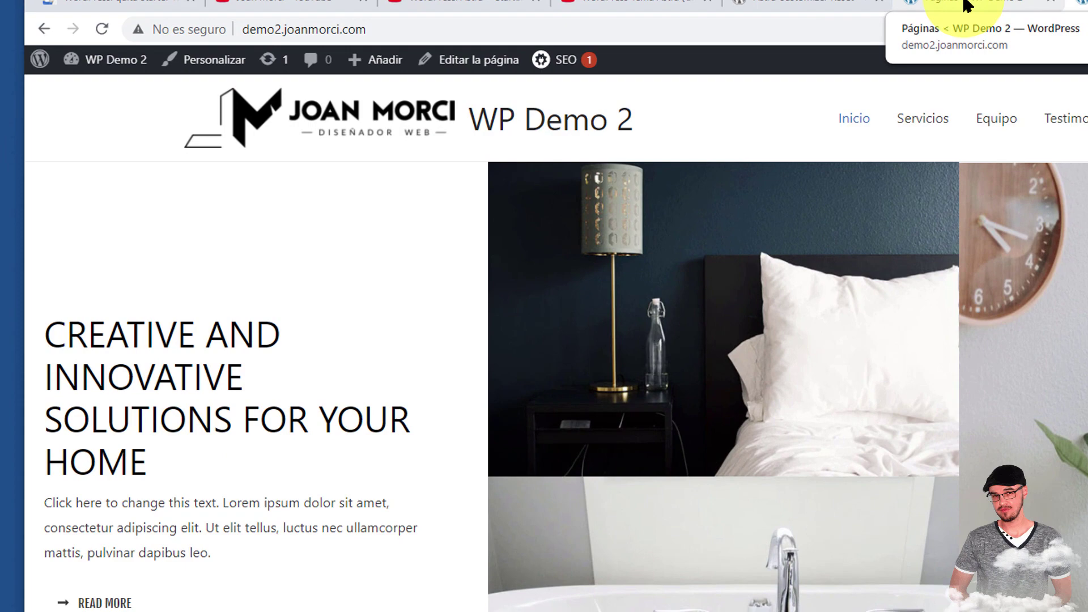
{"action": "left_click", "coordinate": [966, 4]}
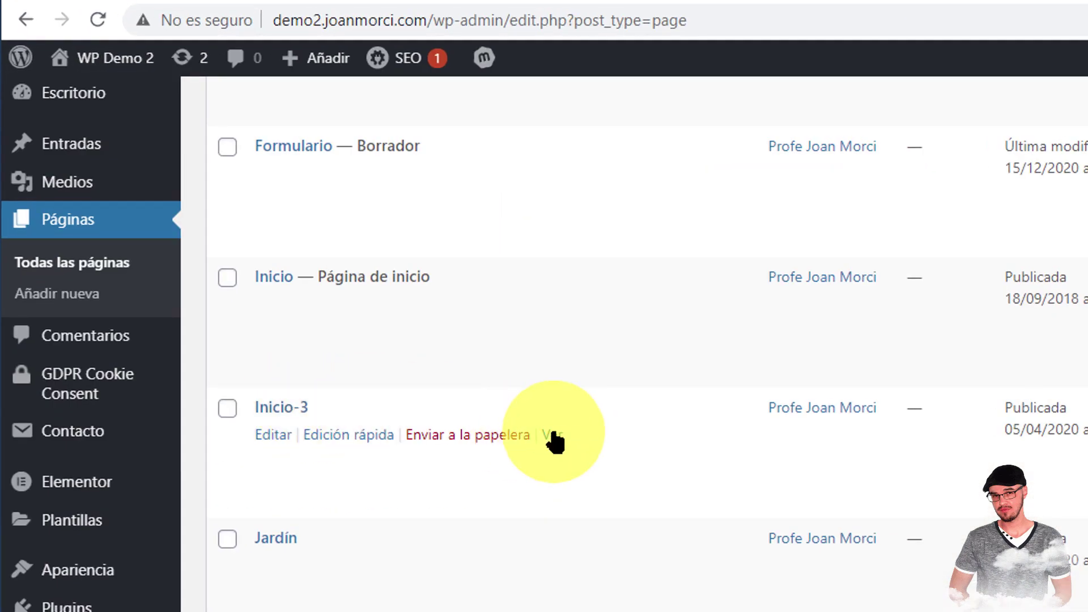
{"action": "left_click", "coordinate": [768, 2]}
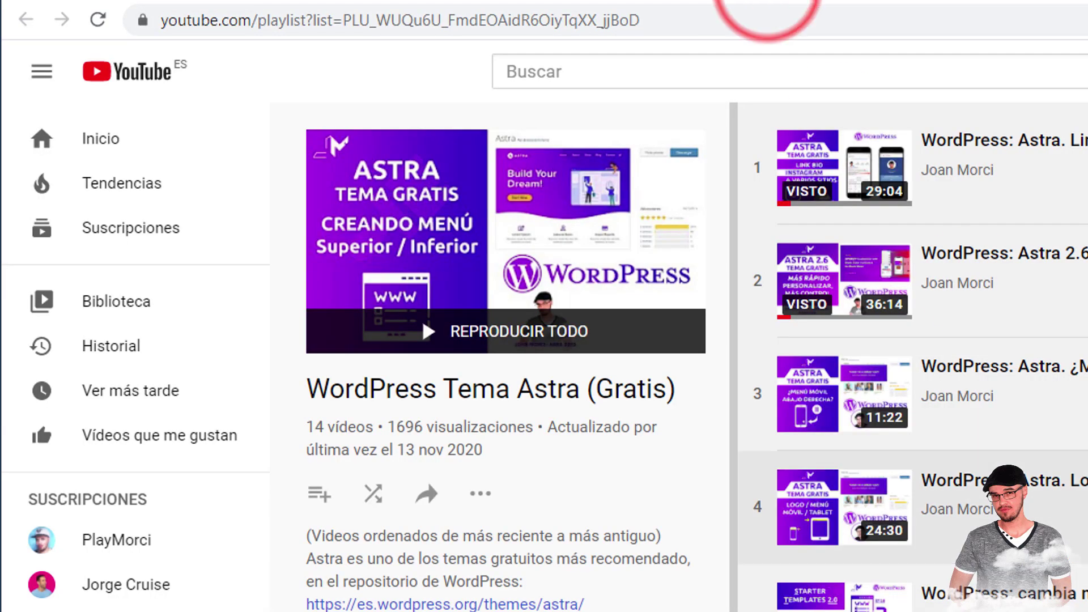
{"action": "scroll", "coordinate": [929, 362], "scroll_direction": "down", "scroll_amount": 10}
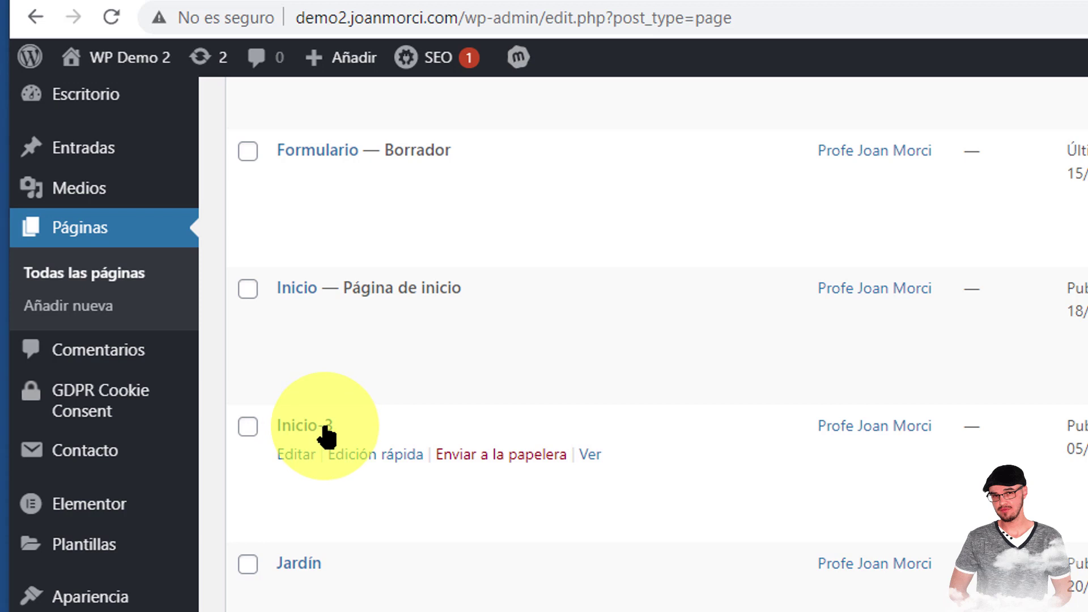
Open the Inicio-3 page from the page list and the site's Equipo page in new tabs to view their content.
{"action": "right_click", "coordinate": [590, 454]}
{"action": "left_click", "coordinate": [617, 468]}
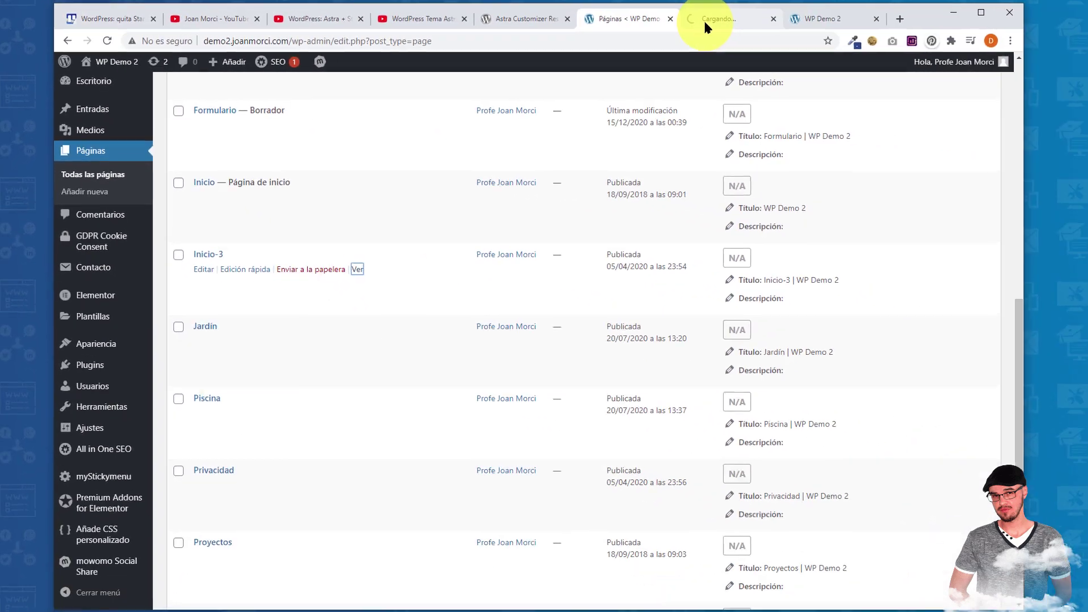
{"action": "left_click", "coordinate": [701, 20]}
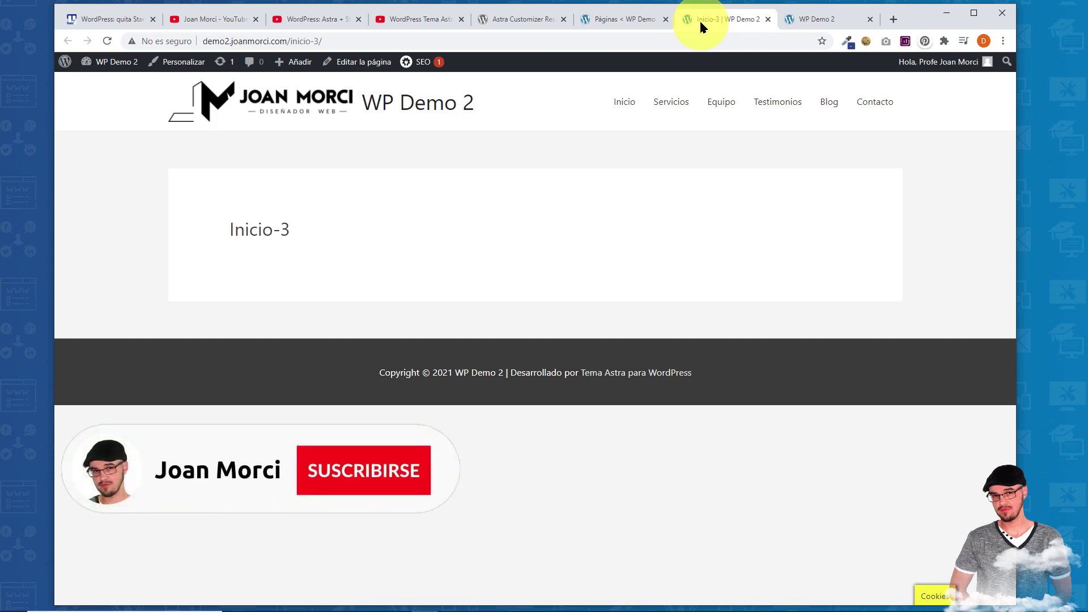
{"action": "right_click", "coordinate": [717, 106]}
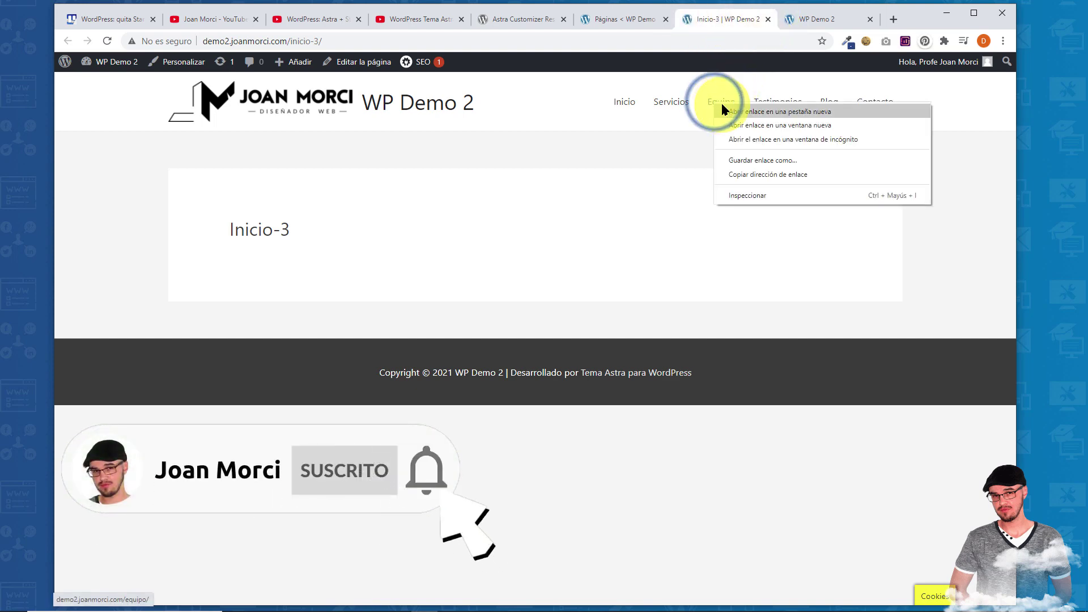
{"action": "left_click", "coordinate": [723, 111]}
{"action": "left_click", "coordinate": [737, 23]}
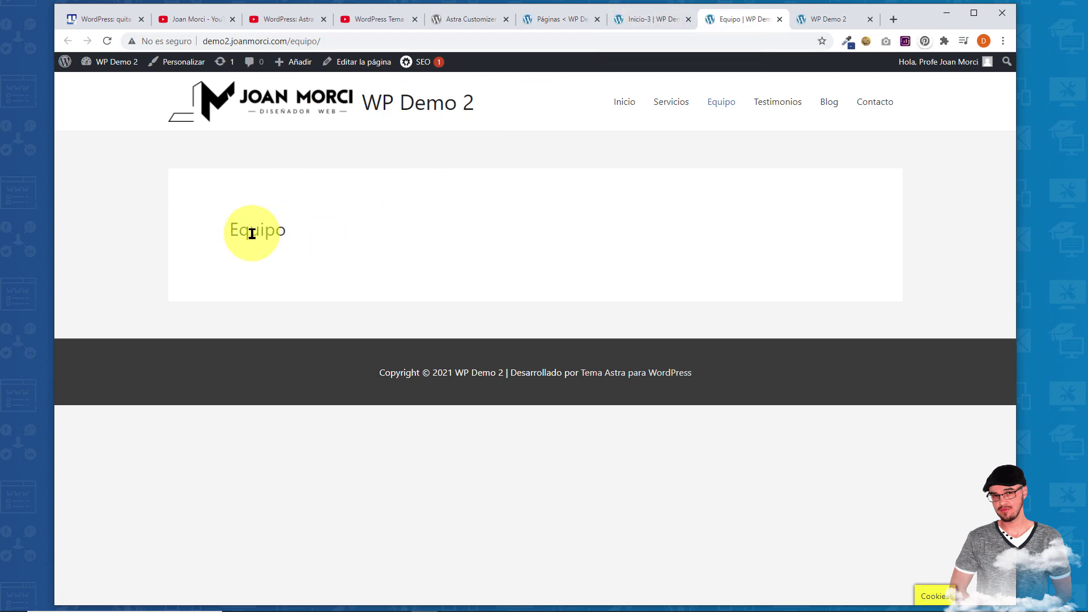
Check the Astra video playlist again and view the open Inicio-3 page.
{"action": "left_click", "coordinate": [349, 18]}
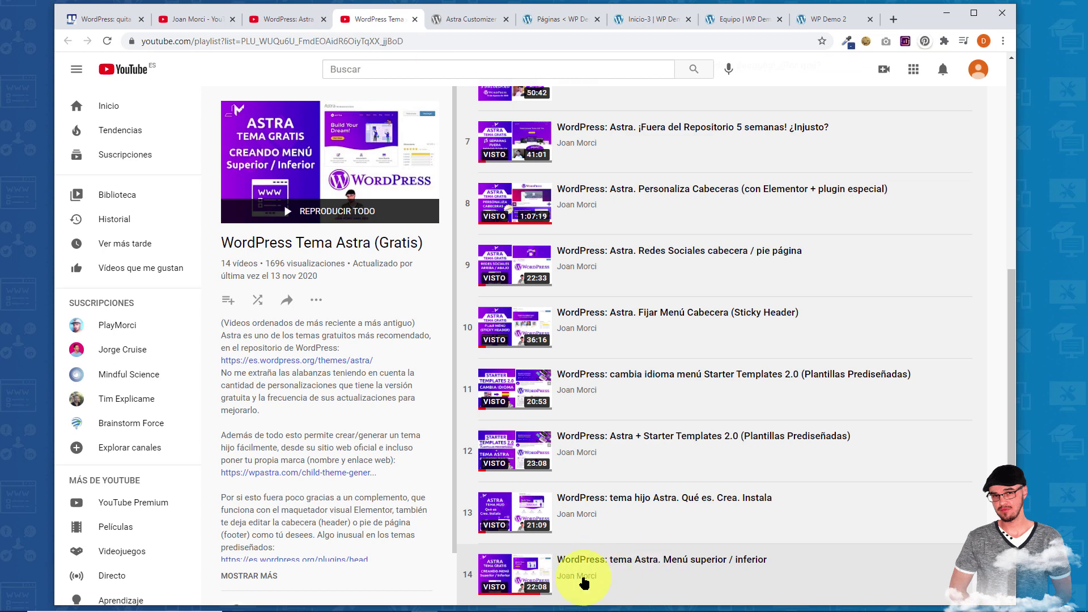
{"action": "left_click", "coordinate": [568, 19]}
{"action": "left_click", "coordinate": [638, 22]}
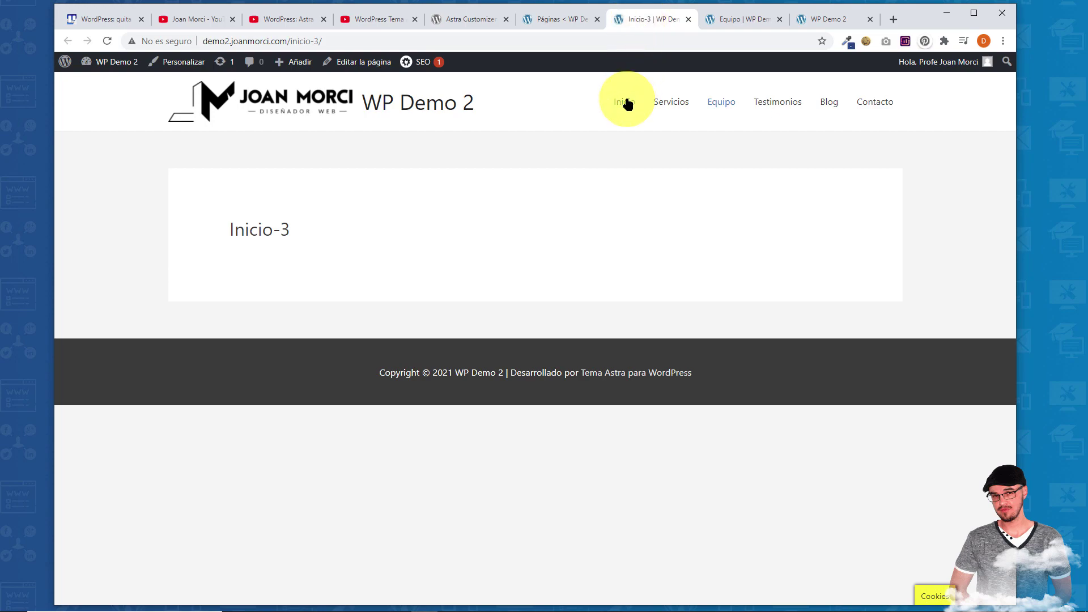
Quick-edit the Inicio-3 page in the page list, setting its title to Inicio and its slug to inicio, and update it.
{"action": "left_click", "coordinate": [555, 20]}
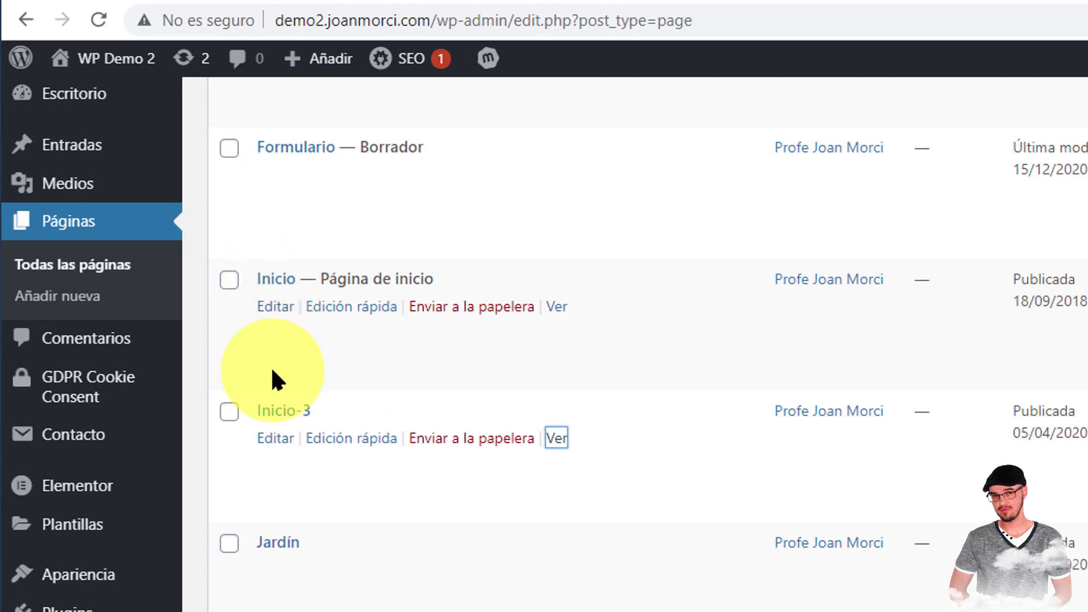
{"action": "left_click", "coordinate": [348, 439]}
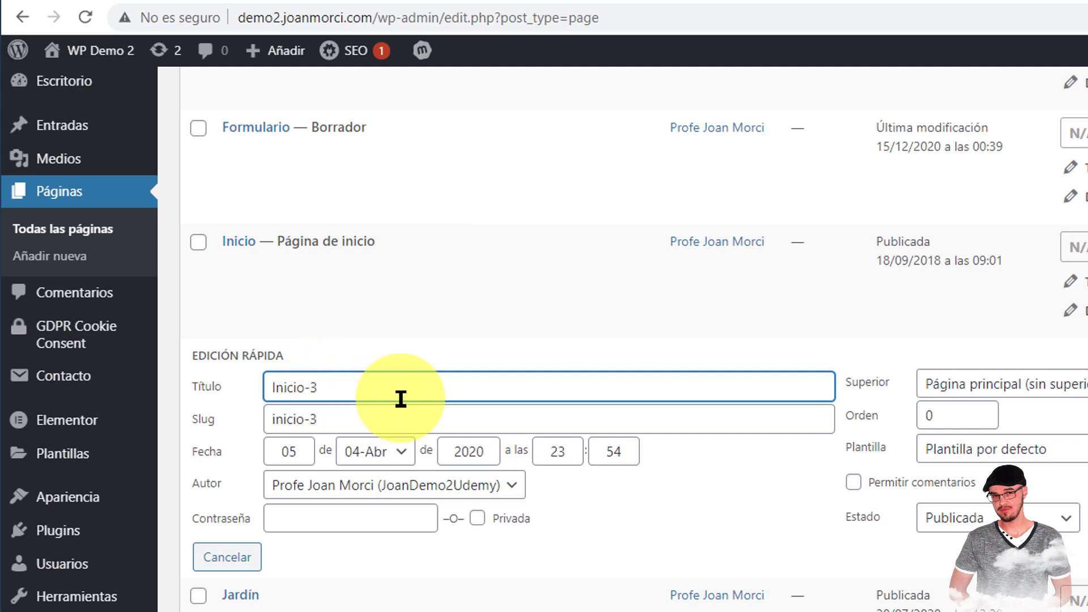
{"action": "left_click", "coordinate": [363, 420]}
{"action": "key", "text": "BackSpace"}
{"action": "key", "text": "BackSpace"}
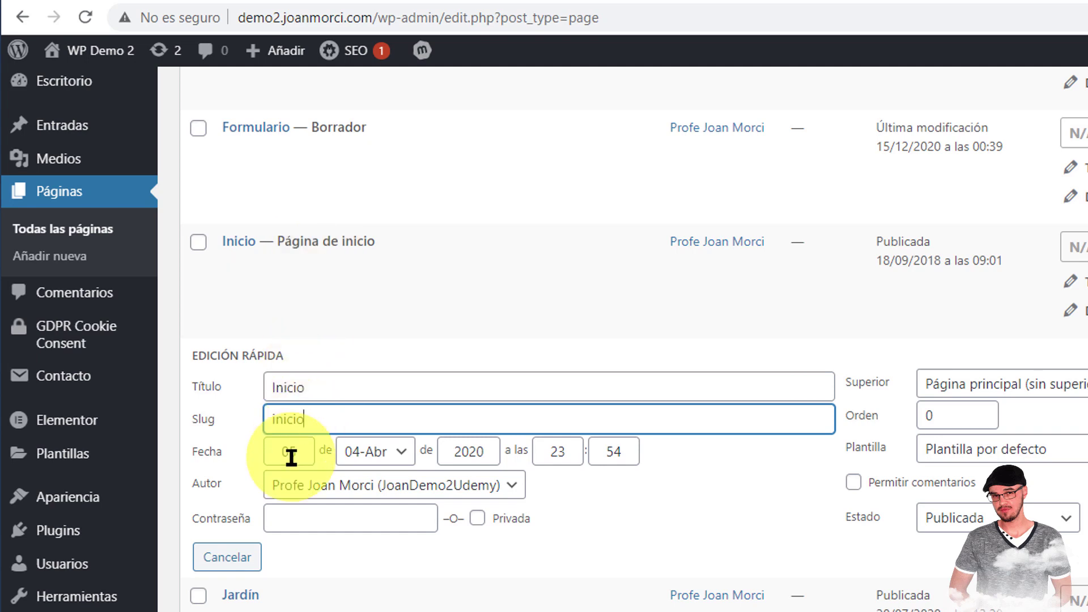
{"action": "left_click", "coordinate": [867, 560]}
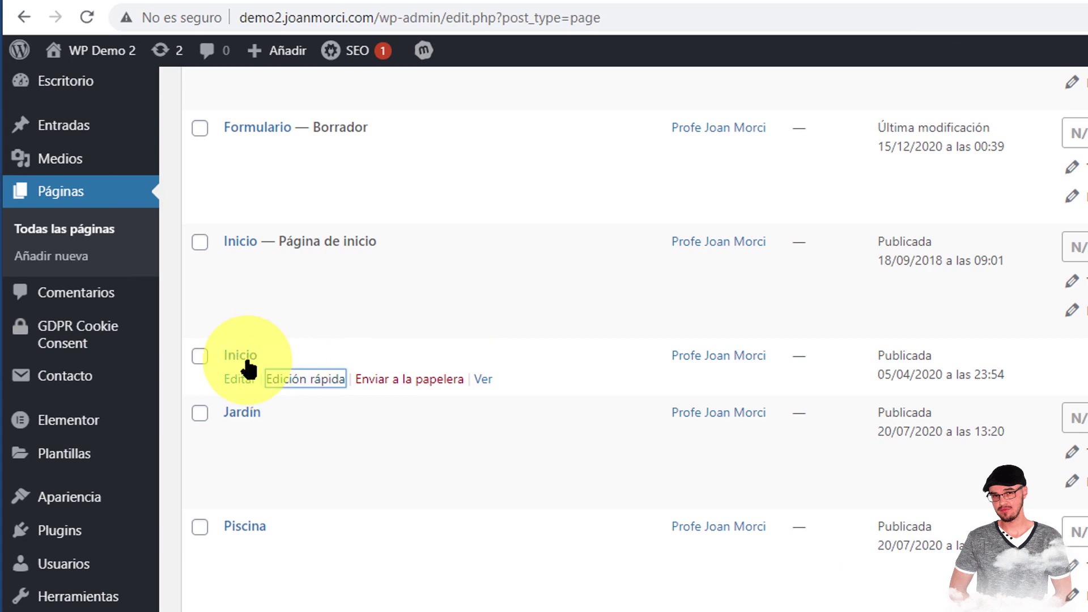
Check the slug suffix of the renamed Inicio page in its quick edit form.
{"action": "left_click", "coordinate": [291, 376]}
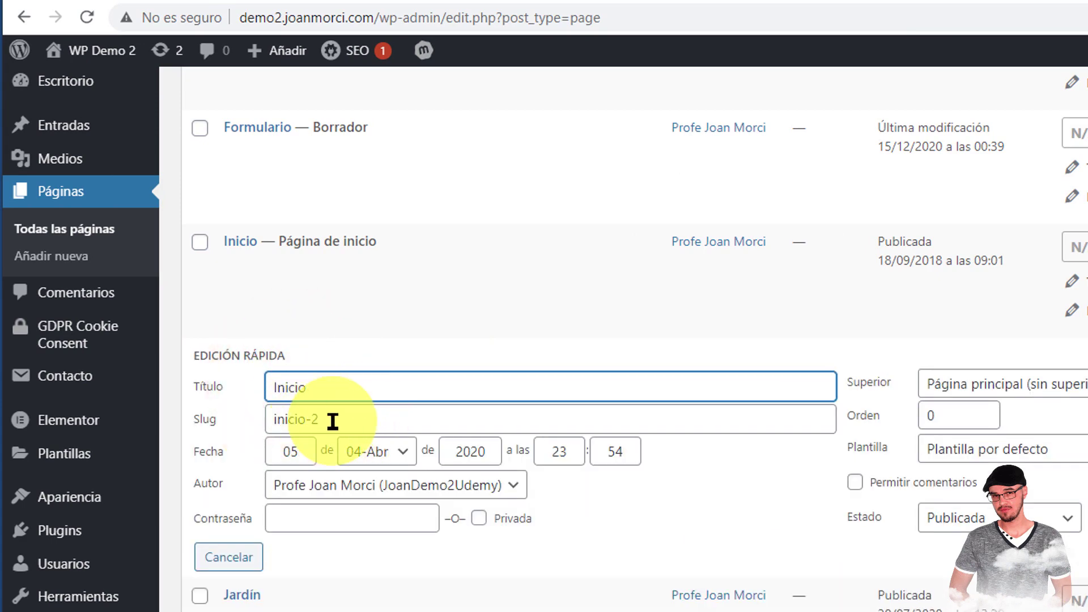
{"action": "left_click", "coordinate": [332, 420]}
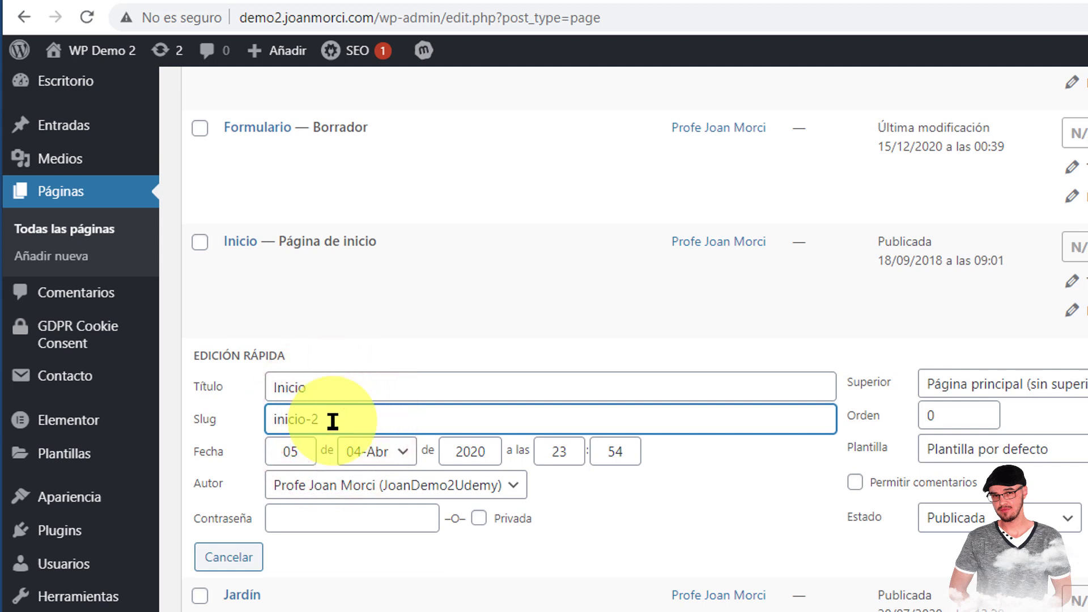
{"action": "left_click_drag", "start_coordinate": [306, 421], "coordinate": [368, 423]}
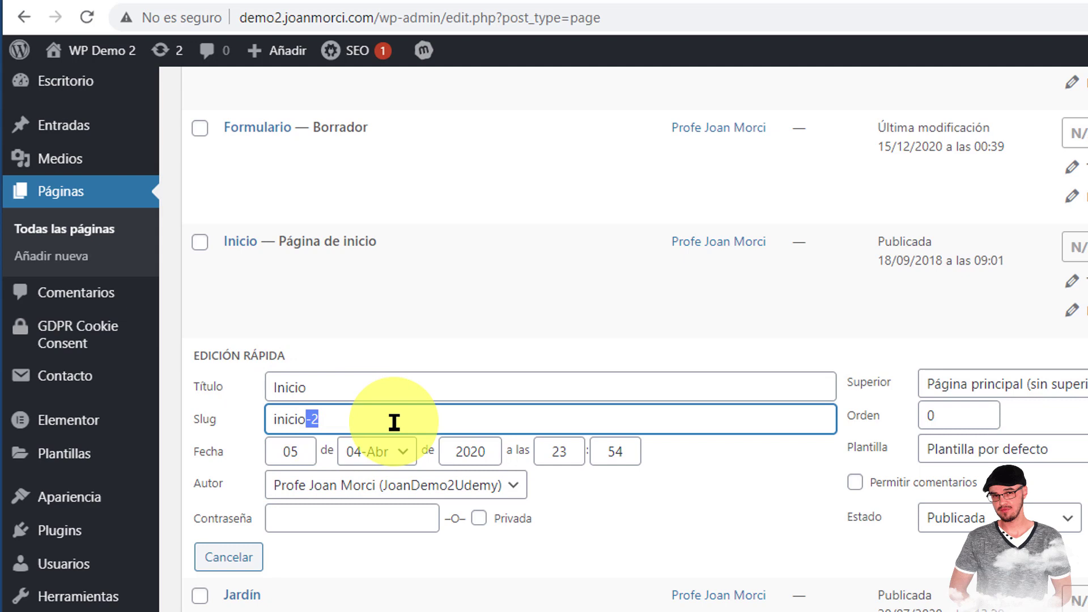
{"action": "mouse_move", "coordinate": [260, 238]}
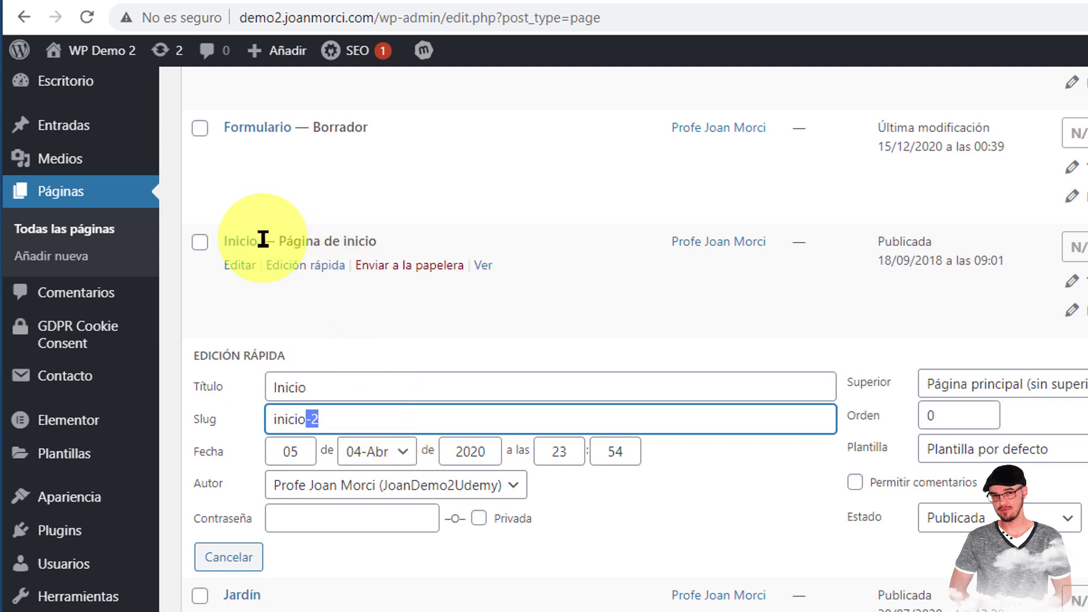
Quick-edit the page assigned as Página de inicio, setting its title to Inicio-3 and its slug to inicio-3, and update it.
{"action": "left_click", "coordinate": [316, 273]}
{"action": "left_click", "coordinate": [332, 305]}
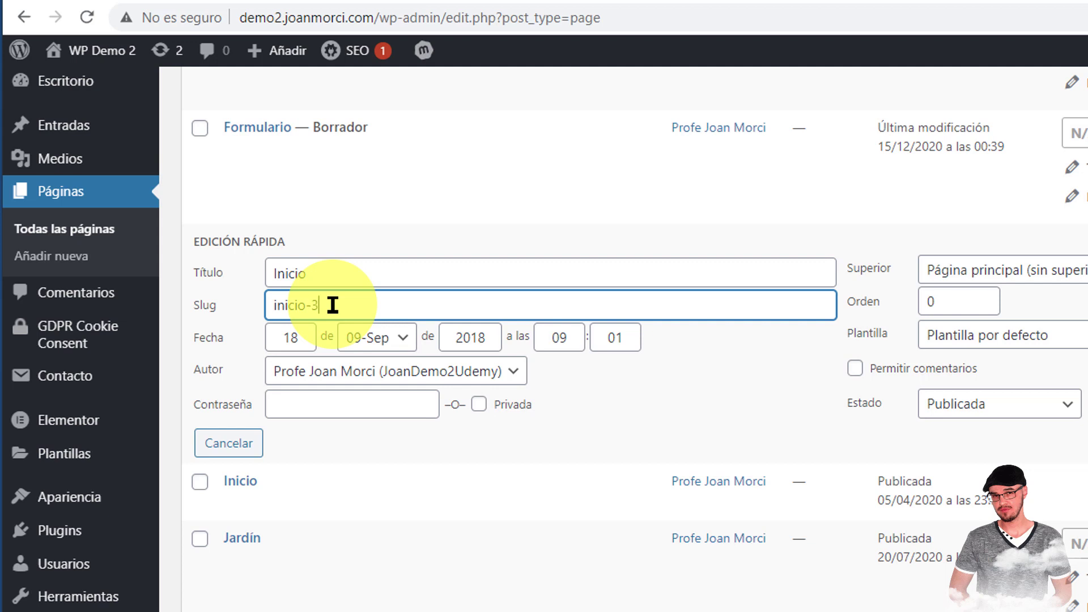
{"action": "left_click", "coordinate": [326, 279]}
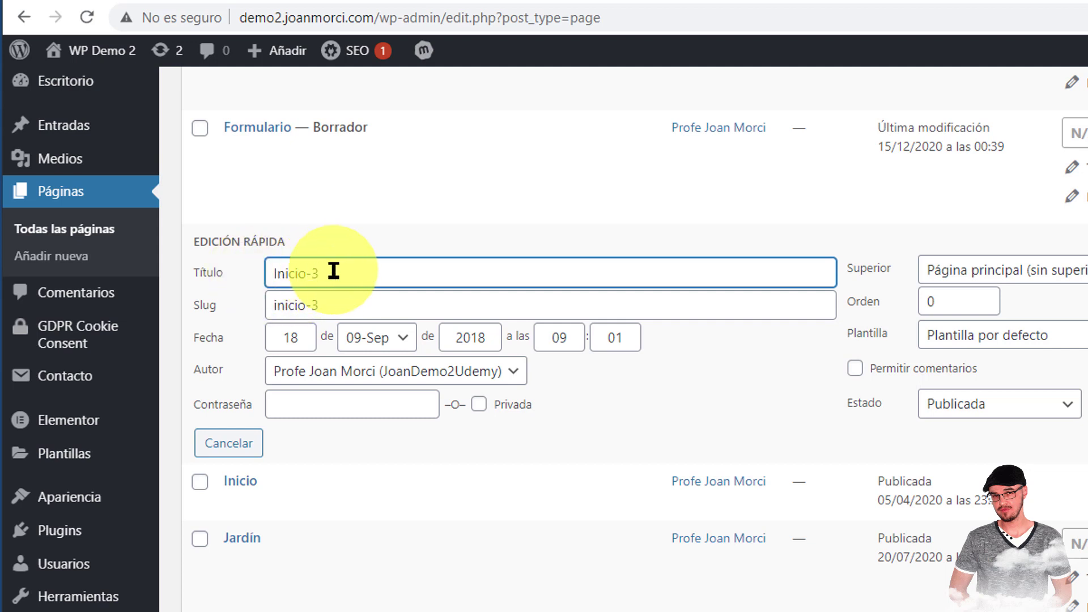
{"action": "left_click", "coordinate": [1087, 443]}
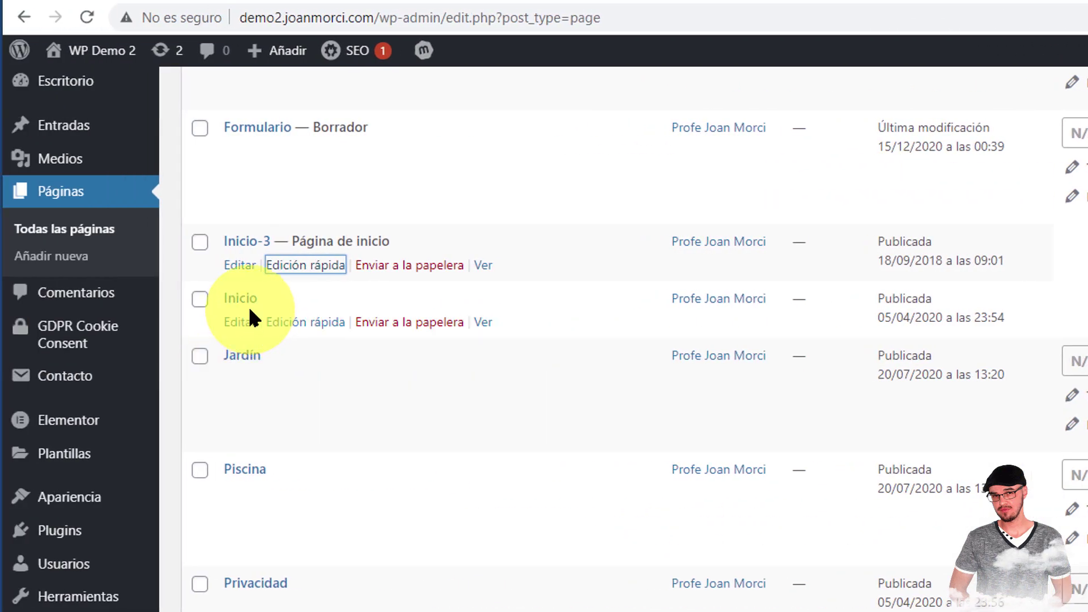
Quick-edit the Inicio page dated 05/04/2020, setting its slug to inicio, update it, and check the saved slug.
{"action": "left_click", "coordinate": [288, 321]}
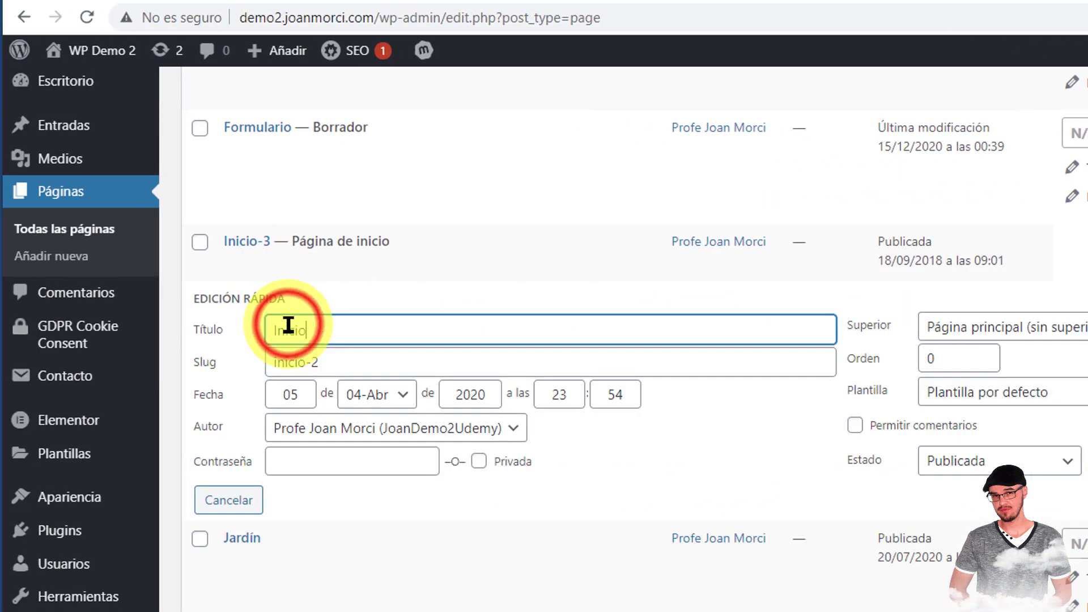
{"action": "left_click", "coordinate": [330, 362]}
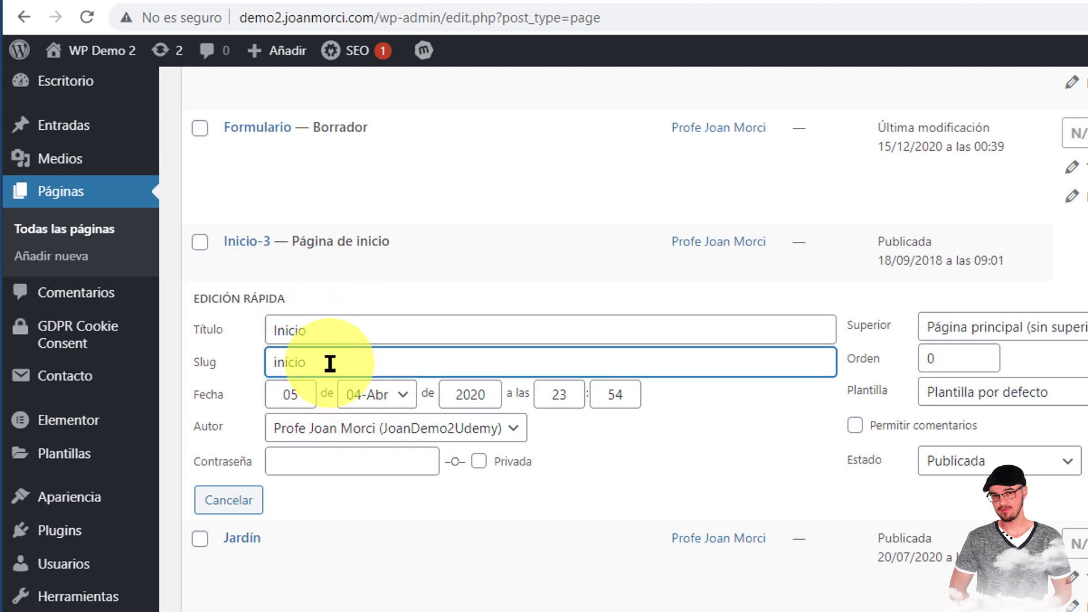
{"action": "left_click", "coordinate": [879, 502]}
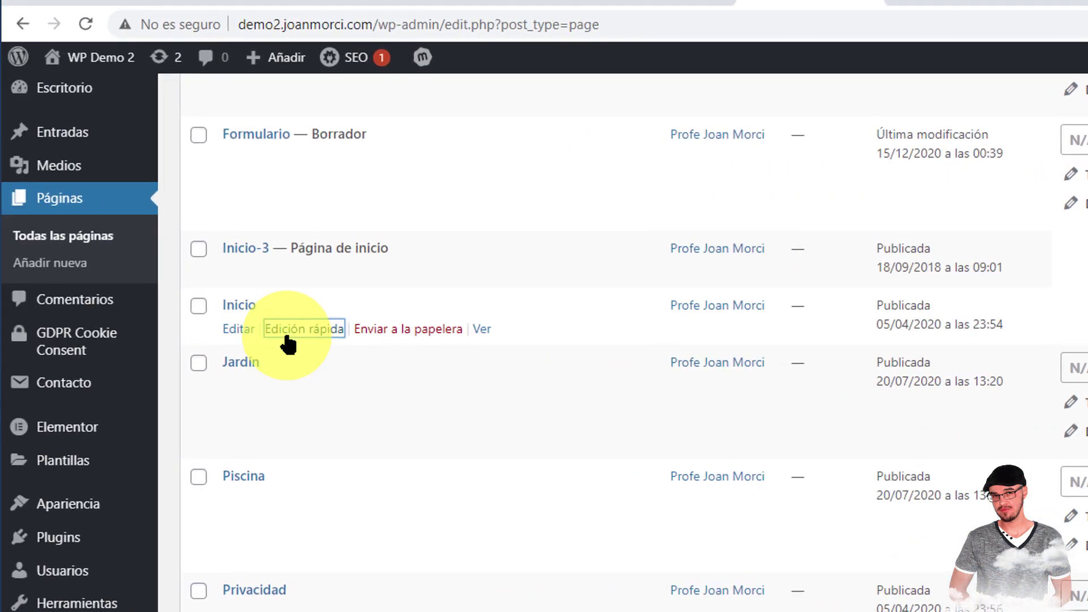
{"action": "left_click", "coordinate": [299, 331]}
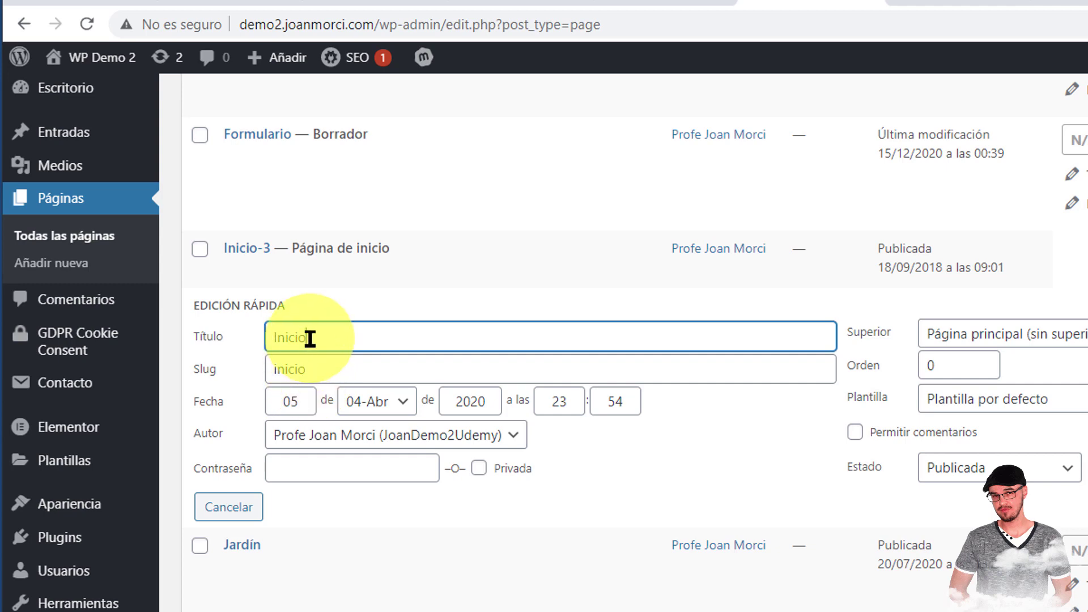
{"action": "left_click", "coordinate": [249, 513]}
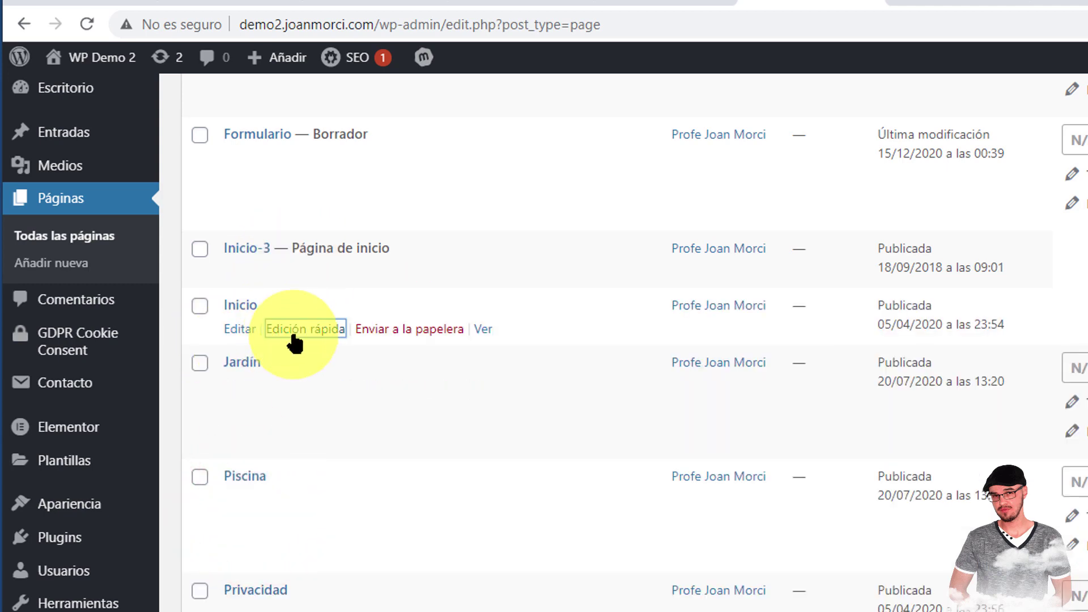
Check the site's current home page by following the Inicio menu link from the open Inicio-3 page.
{"action": "left_click", "coordinate": [882, 29]}
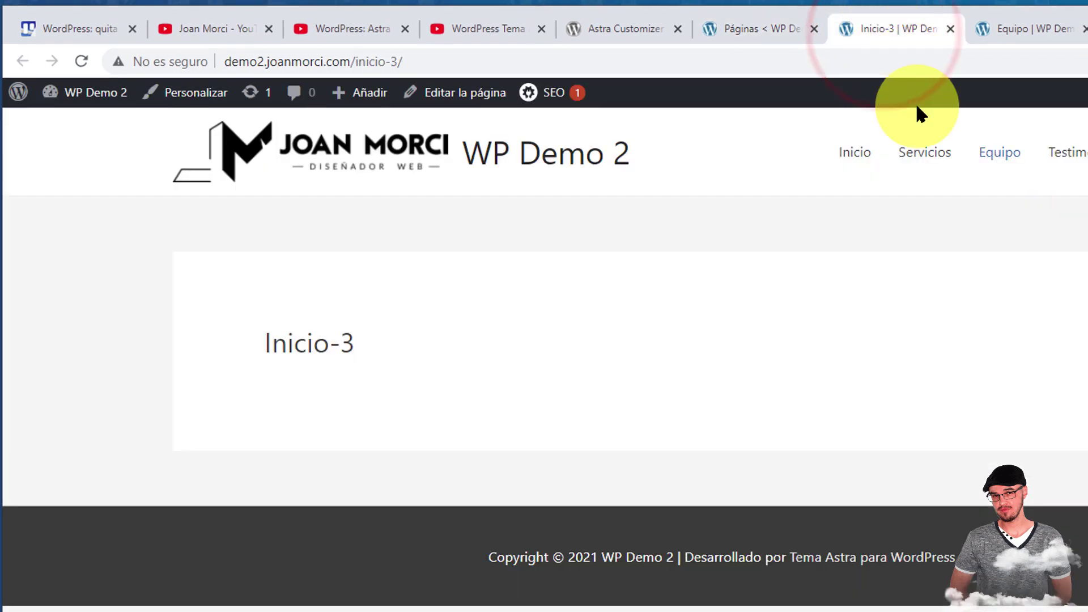
{"action": "left_click", "coordinate": [857, 156]}
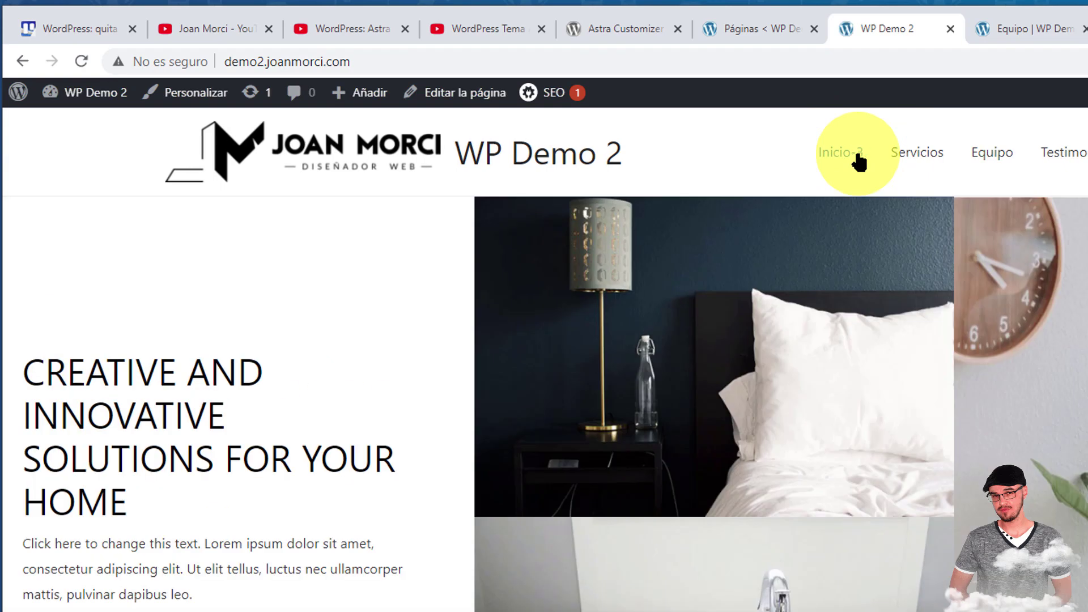
In the reading settings, opened in a new tab, set Portada to Inicio, save the changes and reload the site's home page.
{"action": "left_click", "coordinate": [725, 30]}
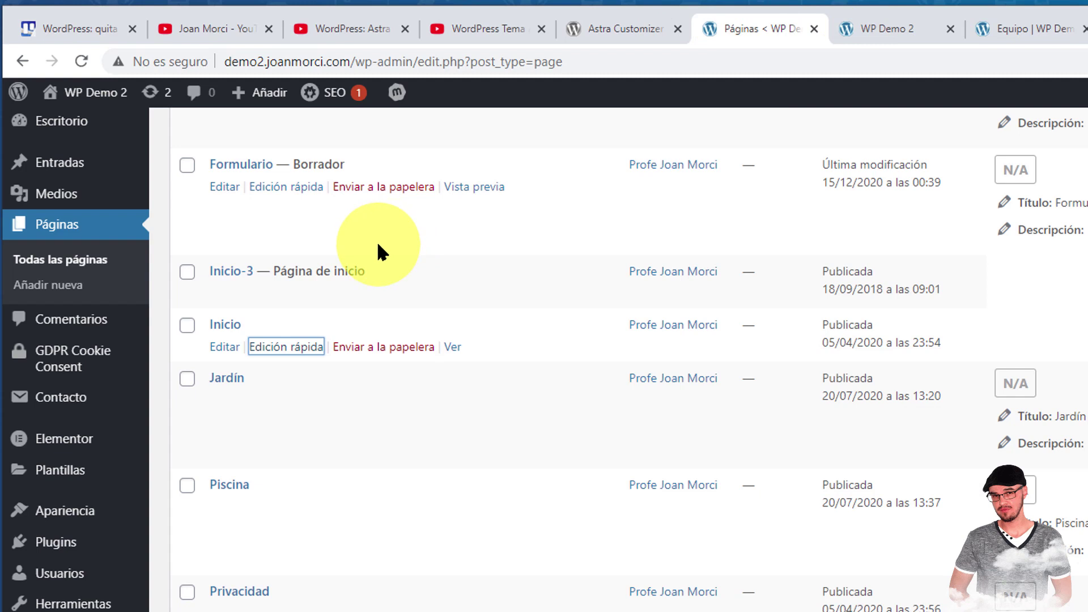
{"action": "mouse_move", "coordinate": [123, 338]}
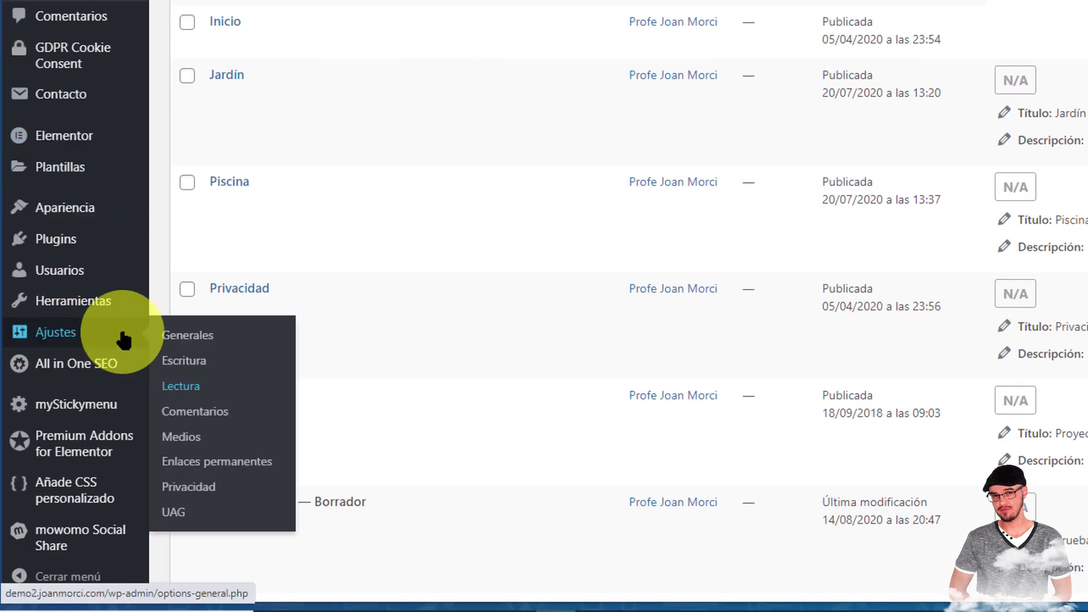
{"action": "right_click", "coordinate": [175, 391]}
{"action": "left_click", "coordinate": [218, 405]}
{"action": "left_click", "coordinate": [584, 6]}
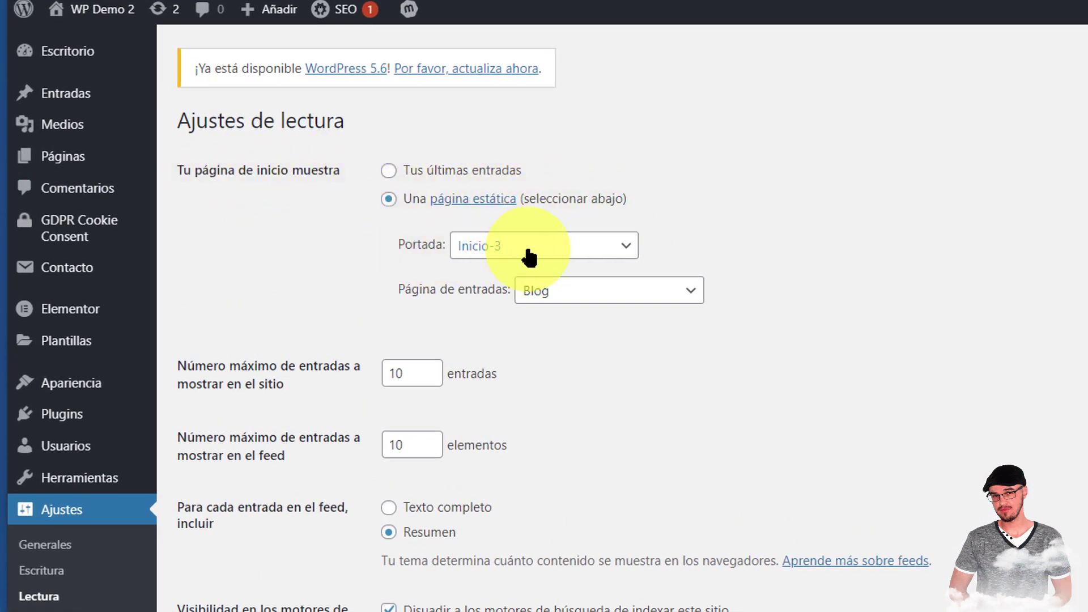
{"action": "left_click", "coordinate": [624, 251]}
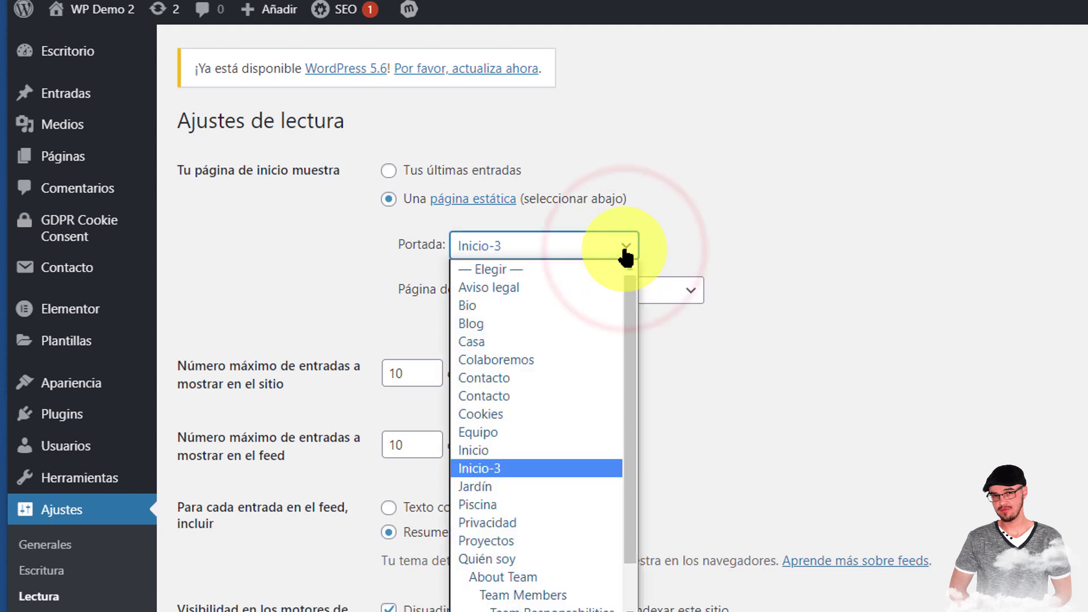
{"action": "left_click", "coordinate": [488, 450]}
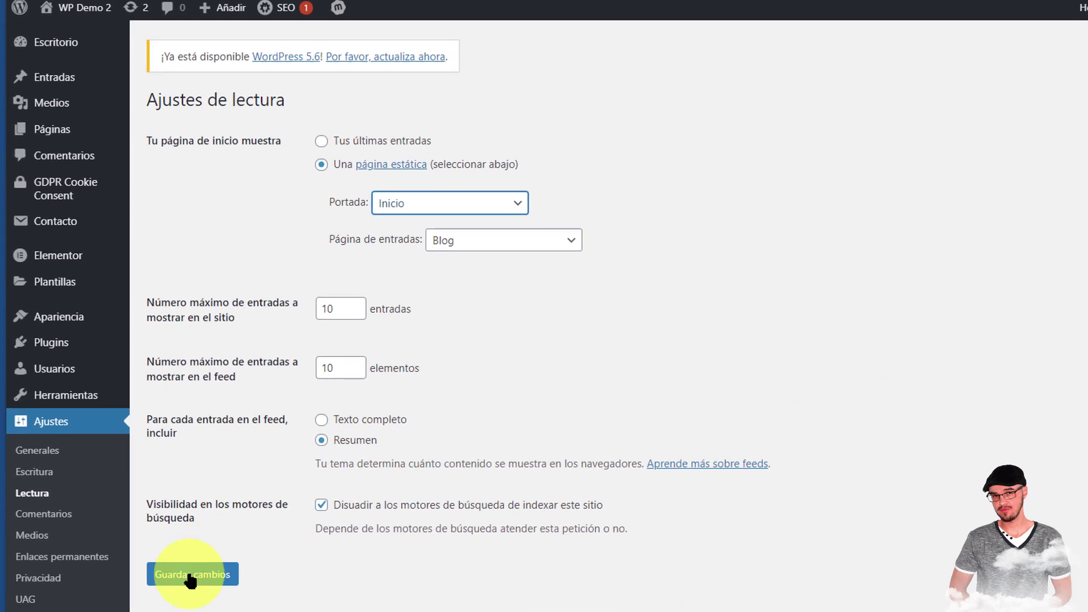
{"action": "left_click", "coordinate": [189, 575]}
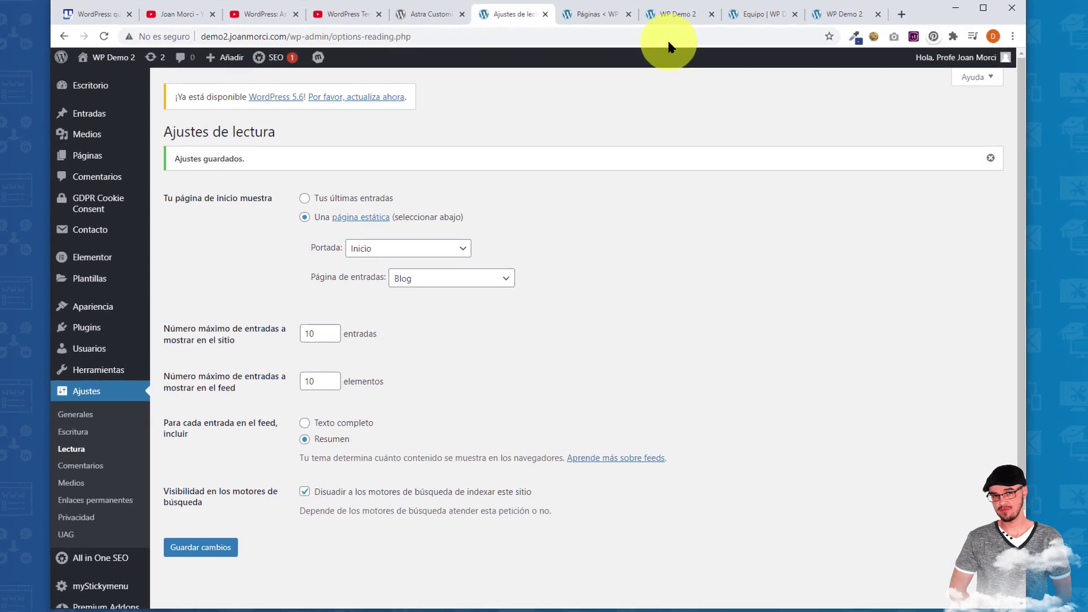
{"action": "left_click", "coordinate": [674, 14]}
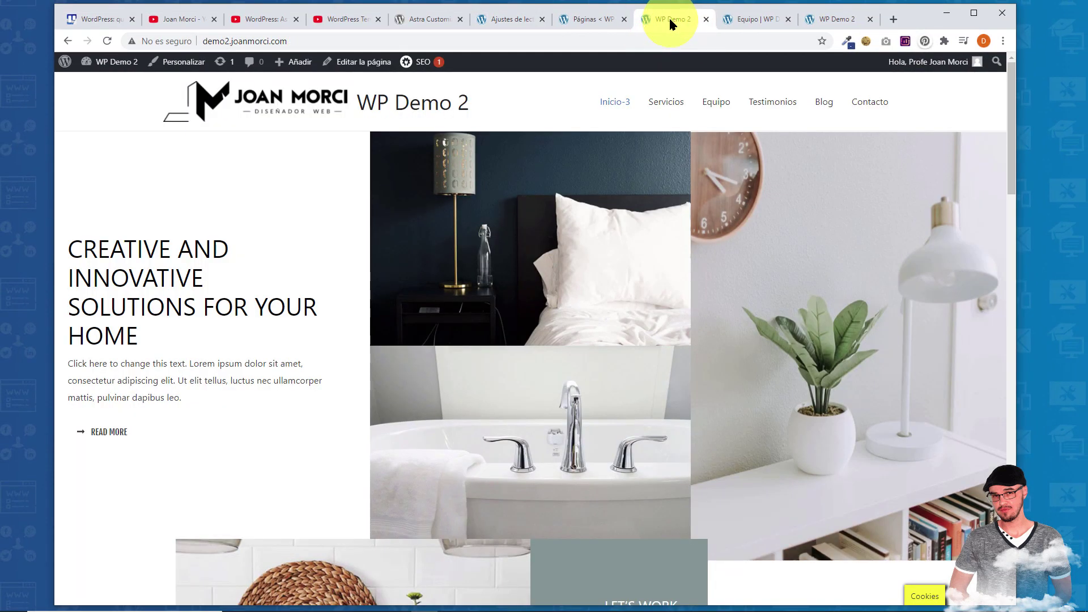
{"action": "left_click", "coordinate": [108, 44]}
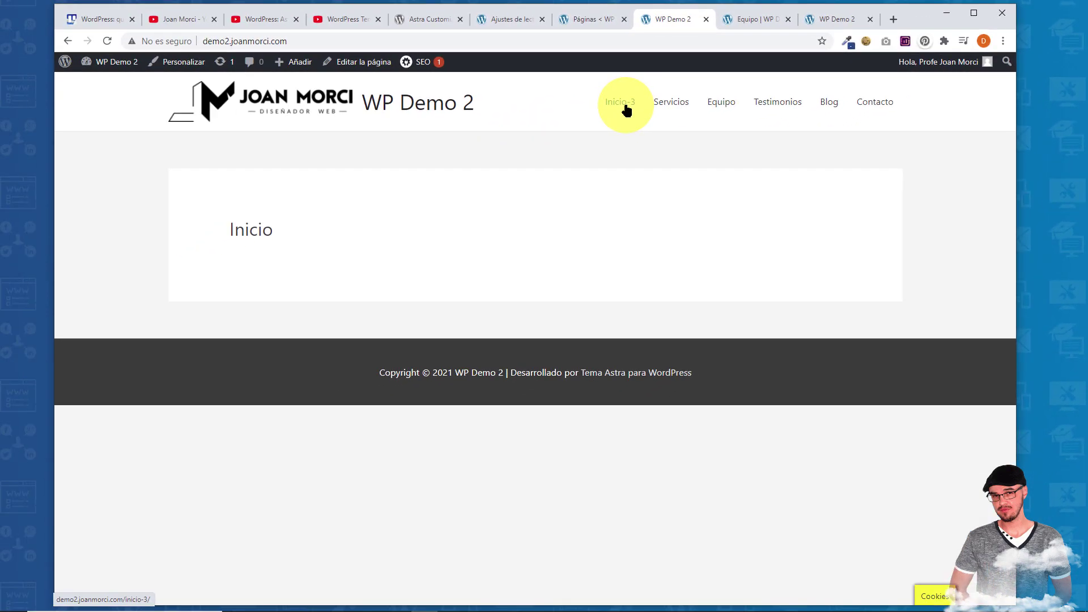
Open the menu editor in a new tab and remove the invalid Quién soy item from the menu structure.
{"action": "left_click", "coordinate": [572, 19]}
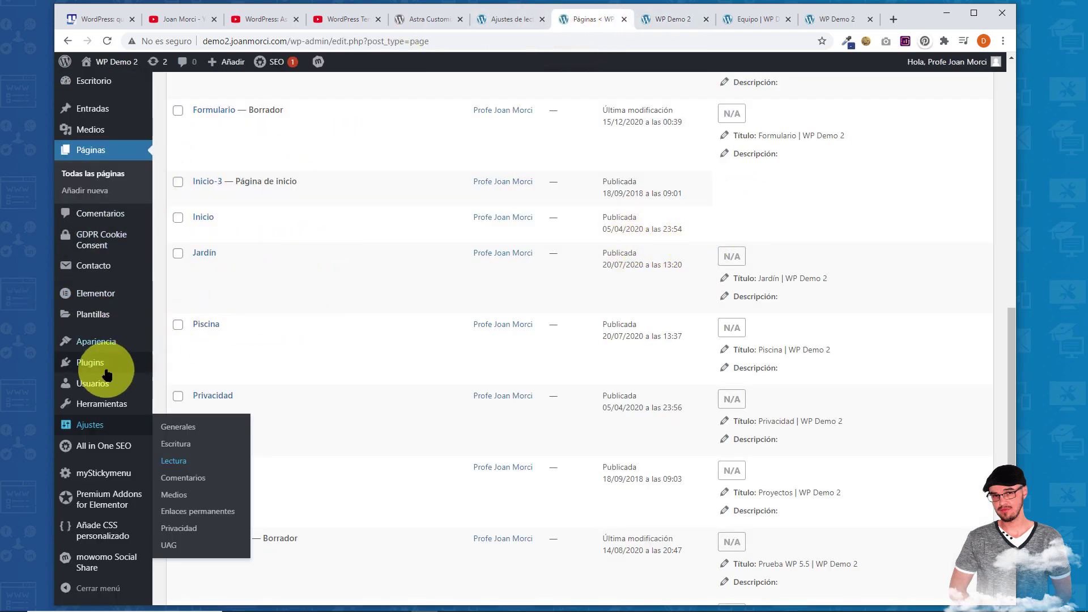
{"action": "mouse_move", "coordinate": [85, 342]}
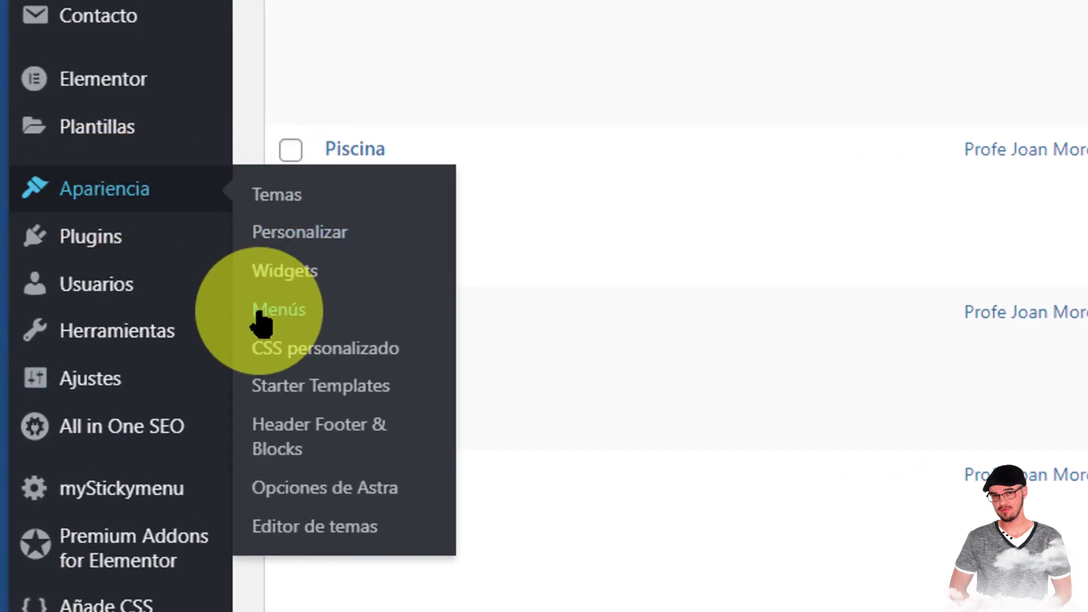
{"action": "right_click", "coordinate": [260, 310]}
{"action": "left_click", "coordinate": [303, 331]}
{"action": "left_click", "coordinate": [569, 19]}
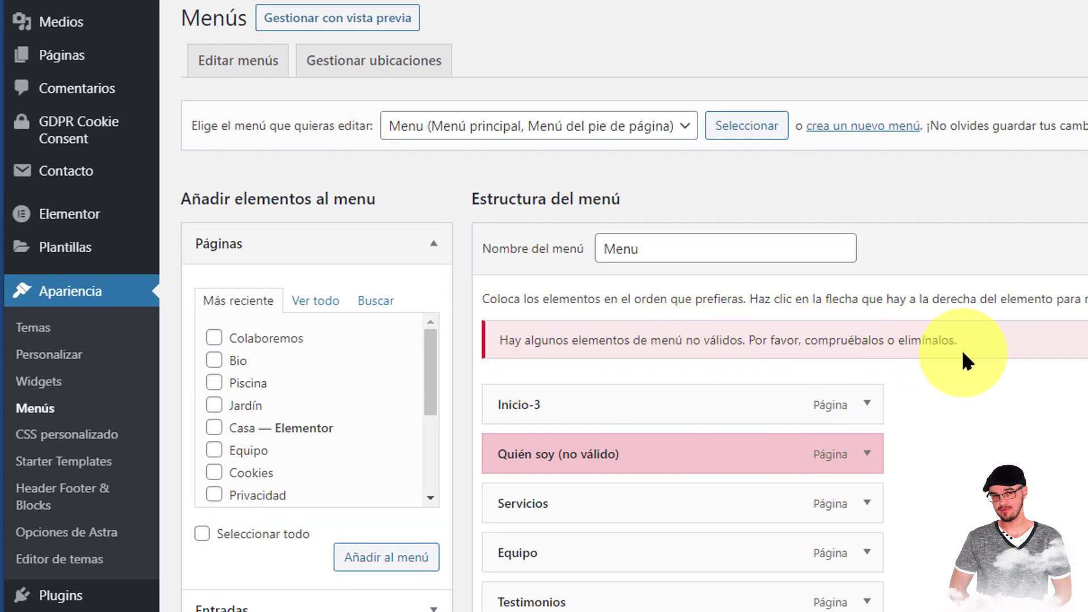
{"action": "scroll", "coordinate": [943, 347], "scroll_direction": "down", "scroll_amount": 3}
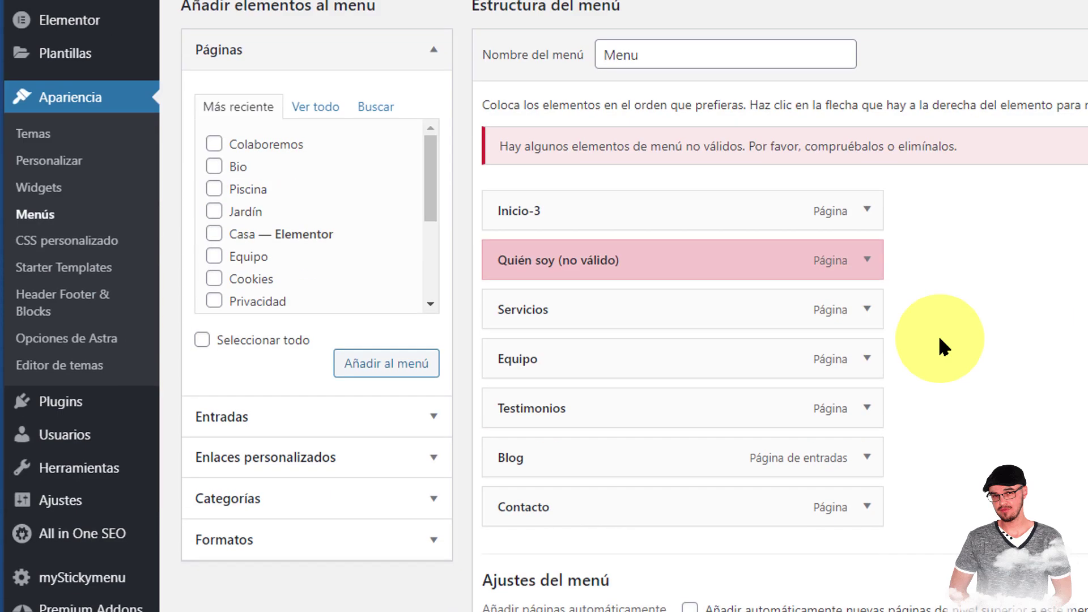
{"action": "left_click", "coordinate": [865, 262]}
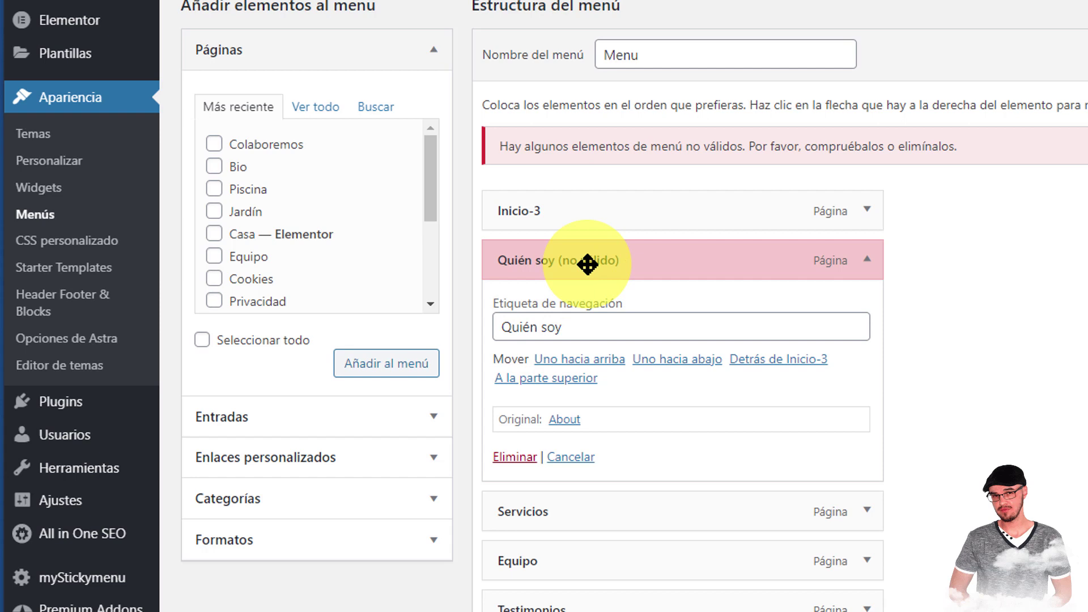
{"action": "left_click", "coordinate": [514, 457]}
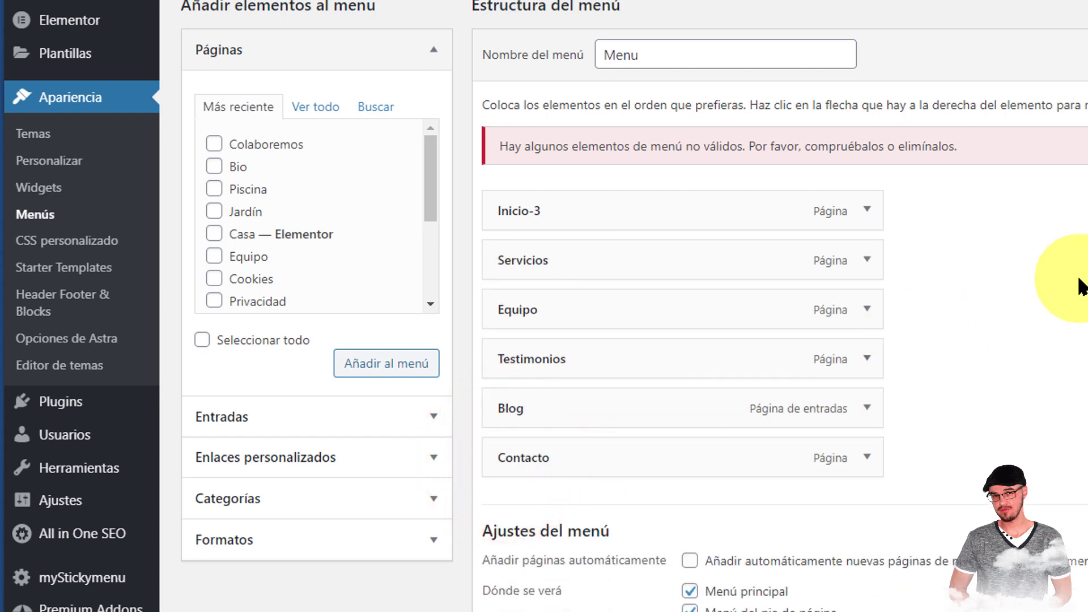
Remove the Inicio-3 item from the menu structure.
{"action": "left_click", "coordinate": [867, 209]}
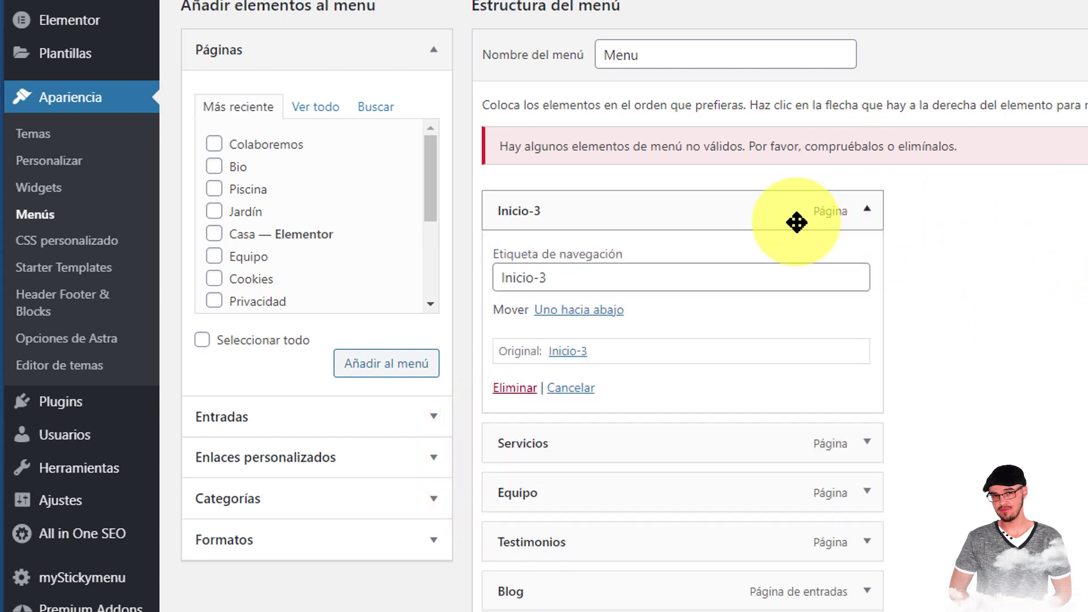
{"action": "left_click", "coordinate": [865, 210]}
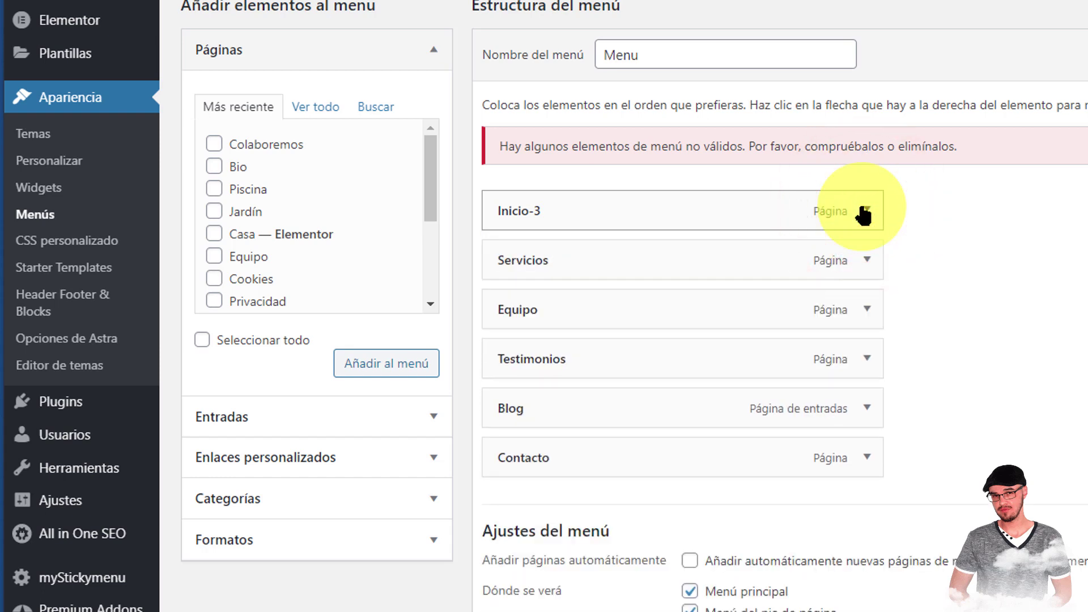
{"action": "left_click", "coordinate": [863, 212]}
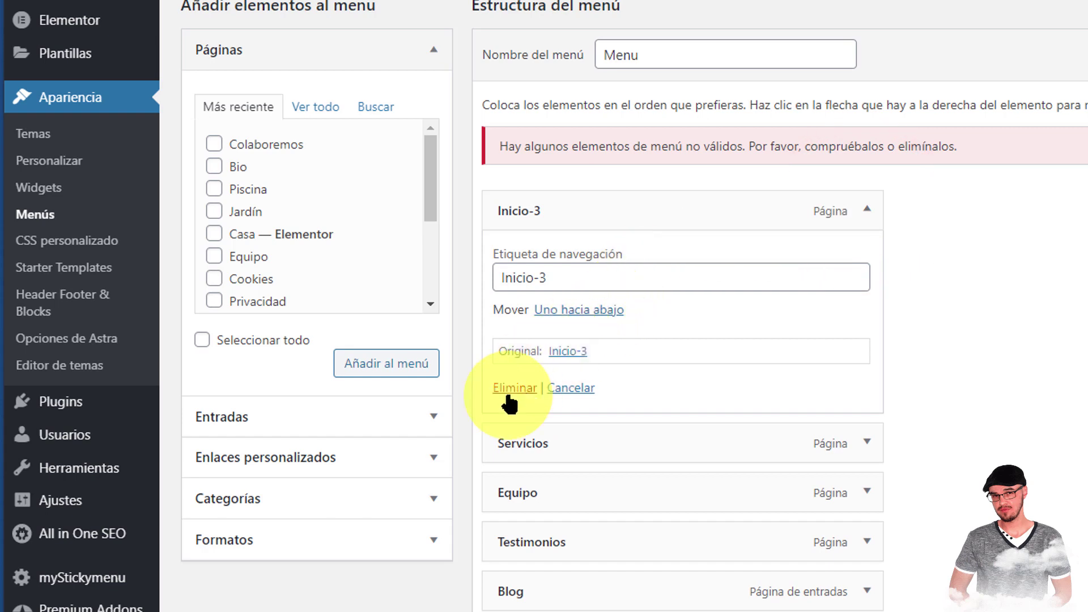
{"action": "left_click", "coordinate": [513, 389]}
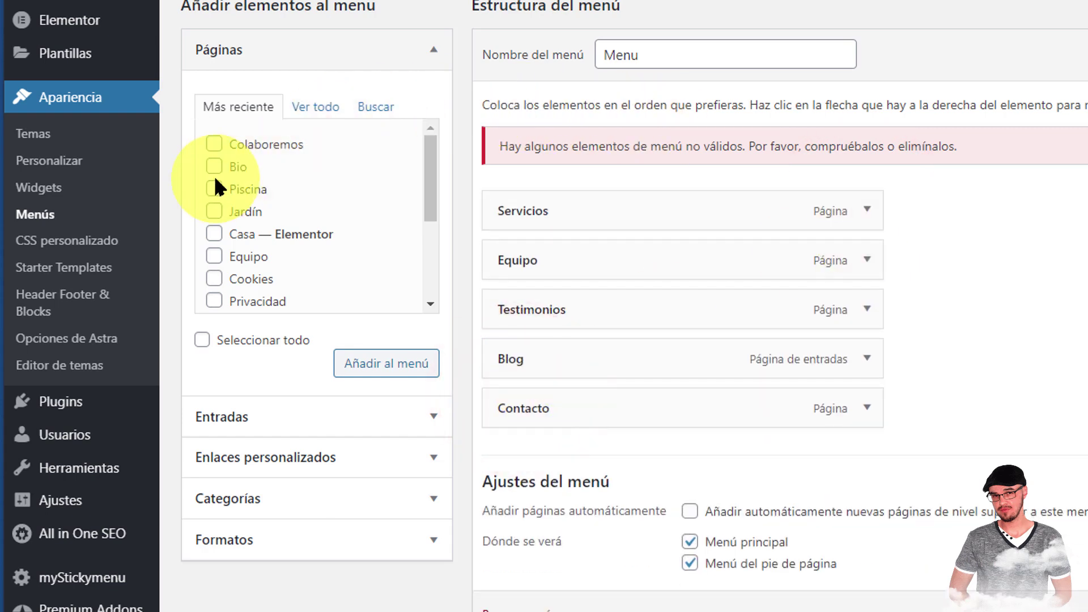
Add the Inicio page marked Página de inicio as the first menu item, above Servicios, and save the menu.
{"action": "left_click", "coordinate": [314, 107]}
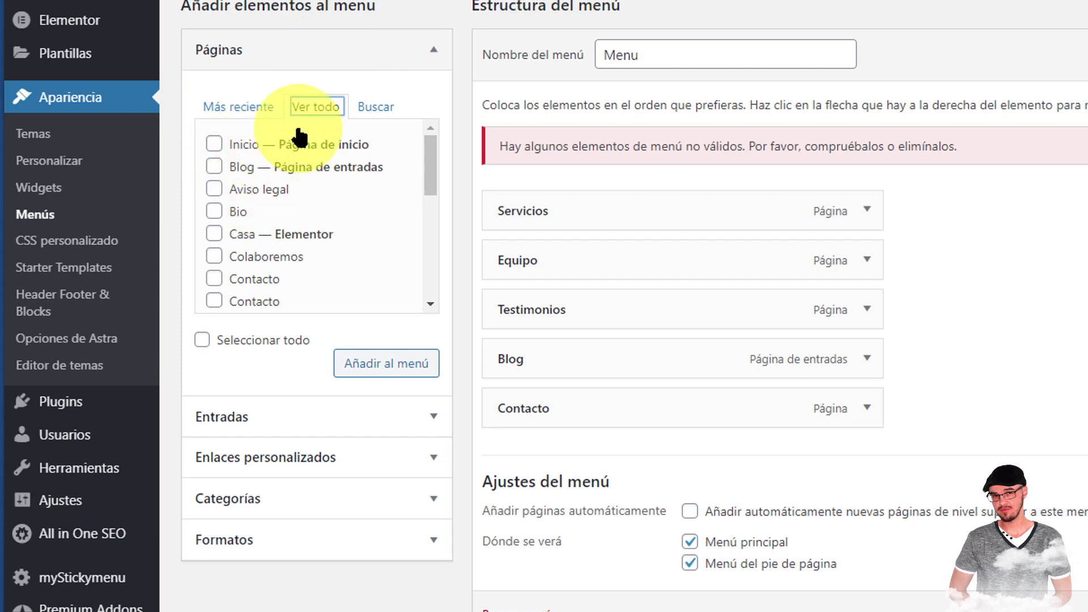
{"action": "scroll", "coordinate": [272, 202], "scroll_direction": "down", "scroll_amount": 2}
{"action": "scroll", "coordinate": [273, 199], "scroll_direction": "down", "scroll_amount": 2}
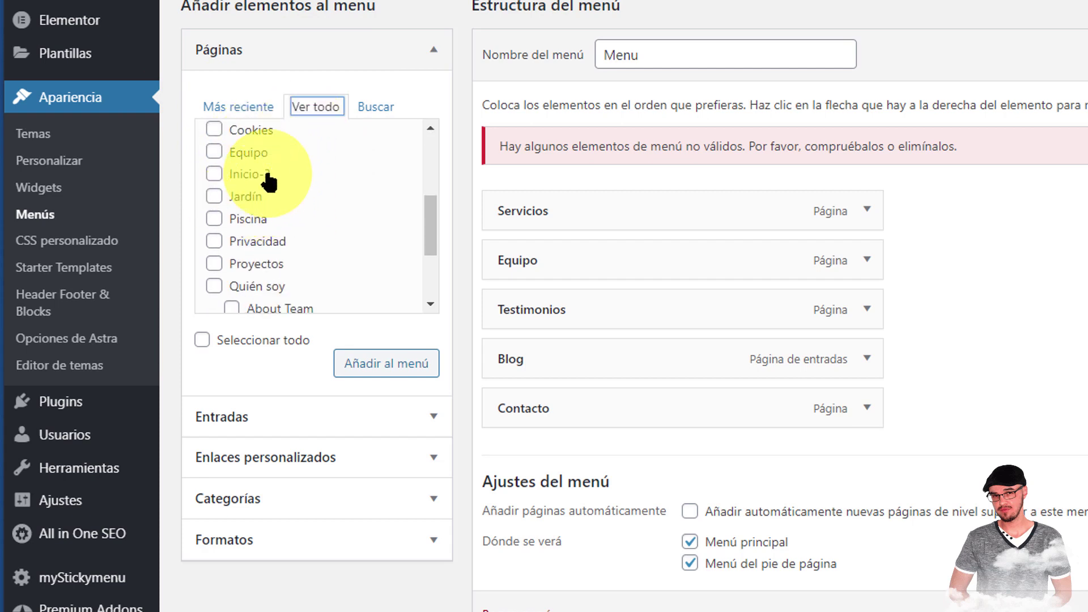
{"action": "scroll", "coordinate": [255, 181], "scroll_direction": "up", "scroll_amount": 4}
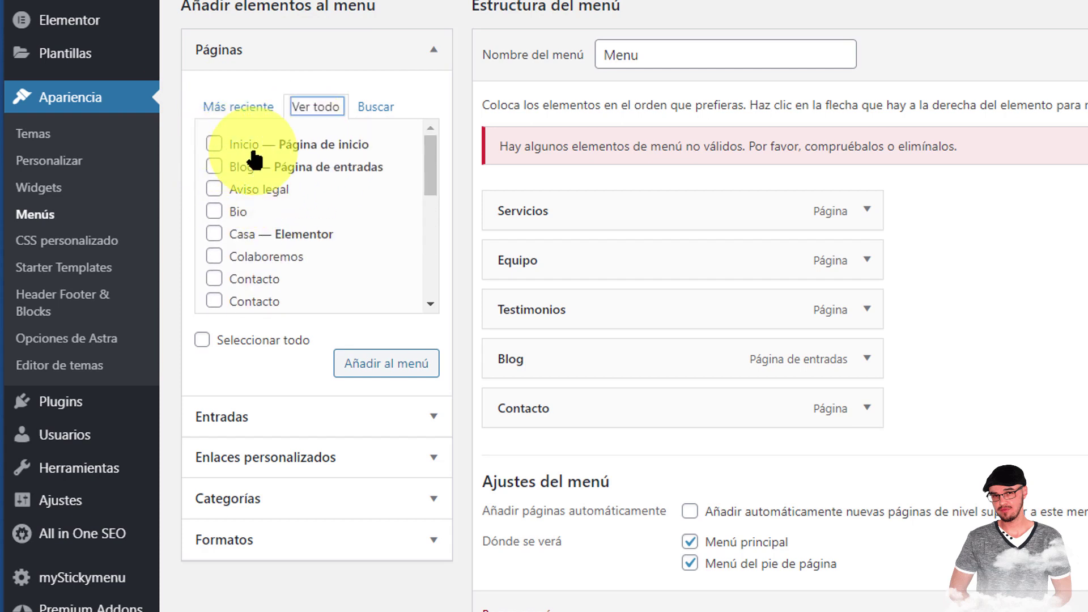
{"action": "left_click", "coordinate": [251, 148]}
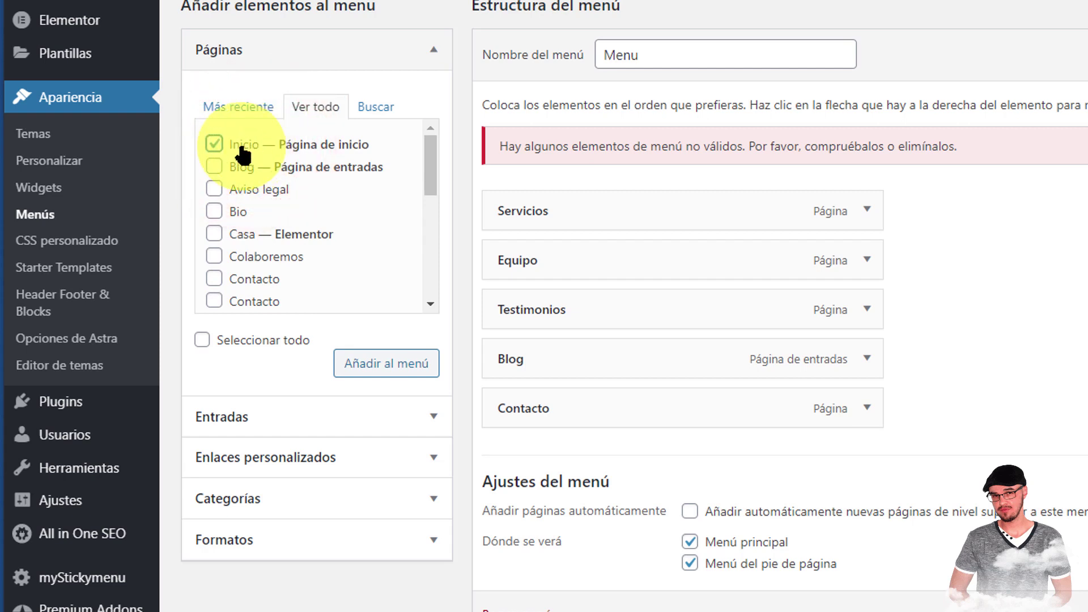
{"action": "left_click", "coordinate": [353, 371]}
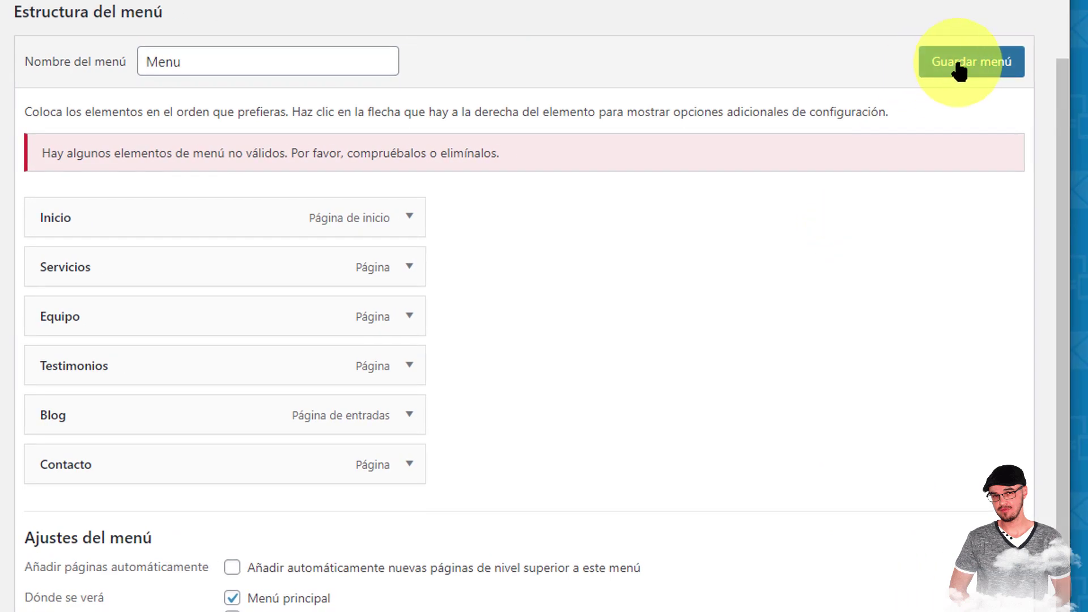
{"action": "left_click", "coordinate": [957, 69]}
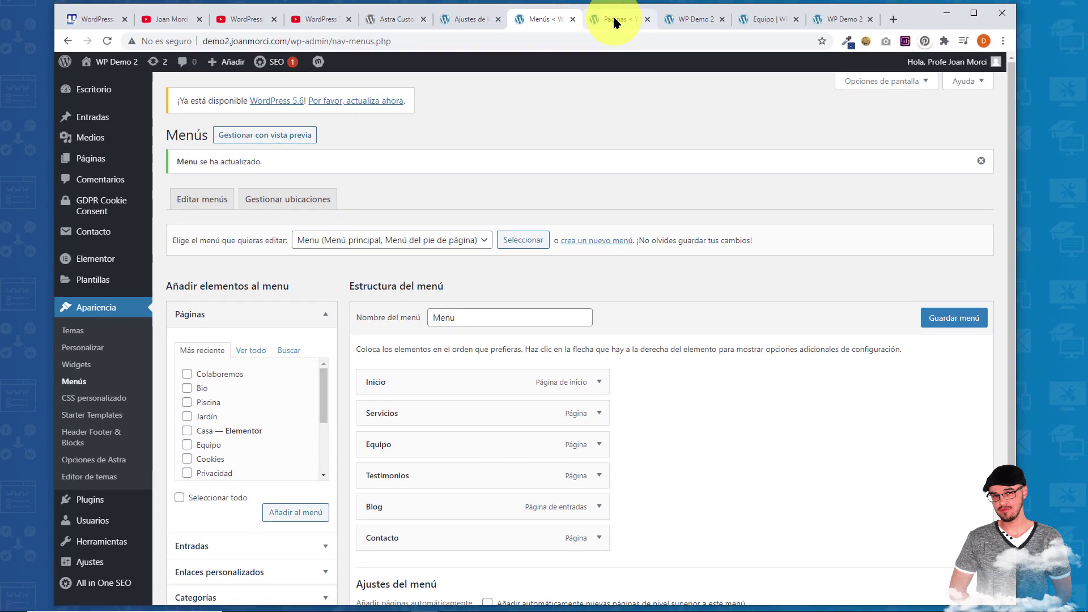
Reload the site's home page to check the updated menu, and open the Servicios page, also in a new tab.
{"action": "left_click", "coordinate": [686, 20]}
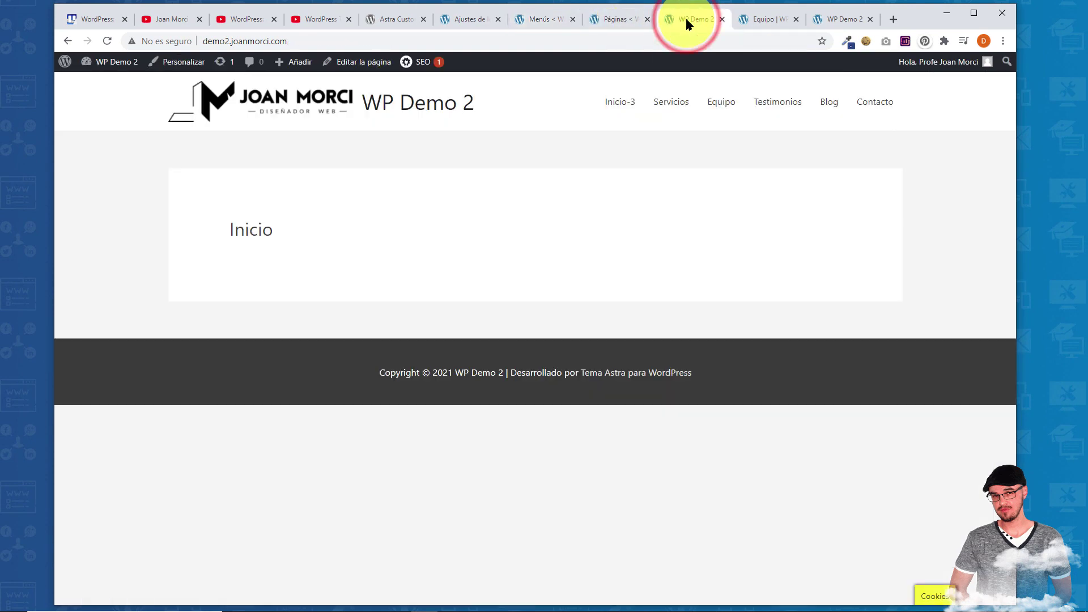
{"action": "left_click", "coordinate": [106, 41]}
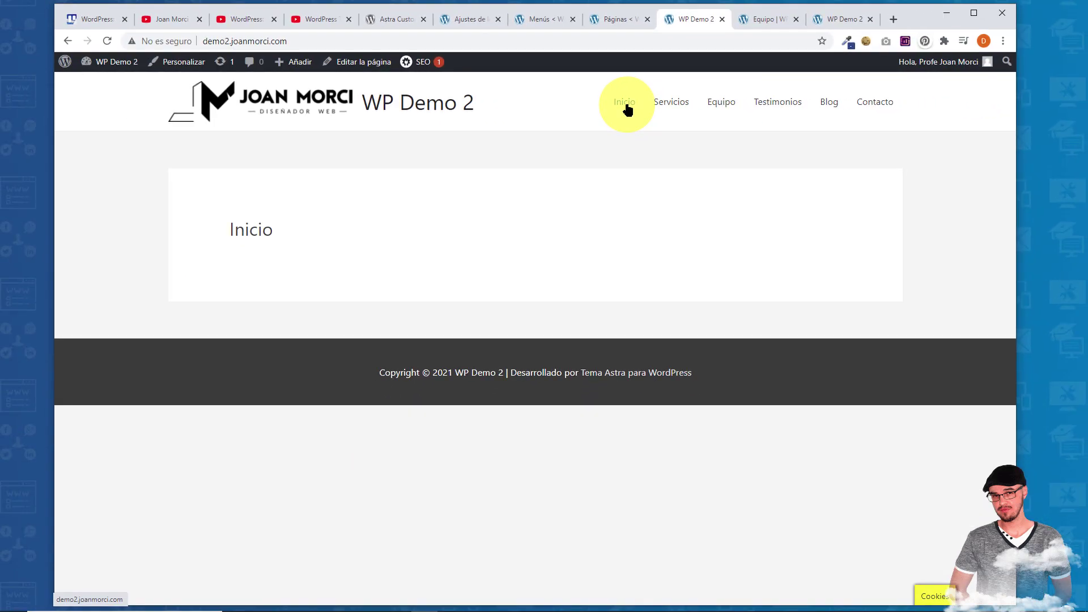
{"action": "left_click", "coordinate": [663, 104]}
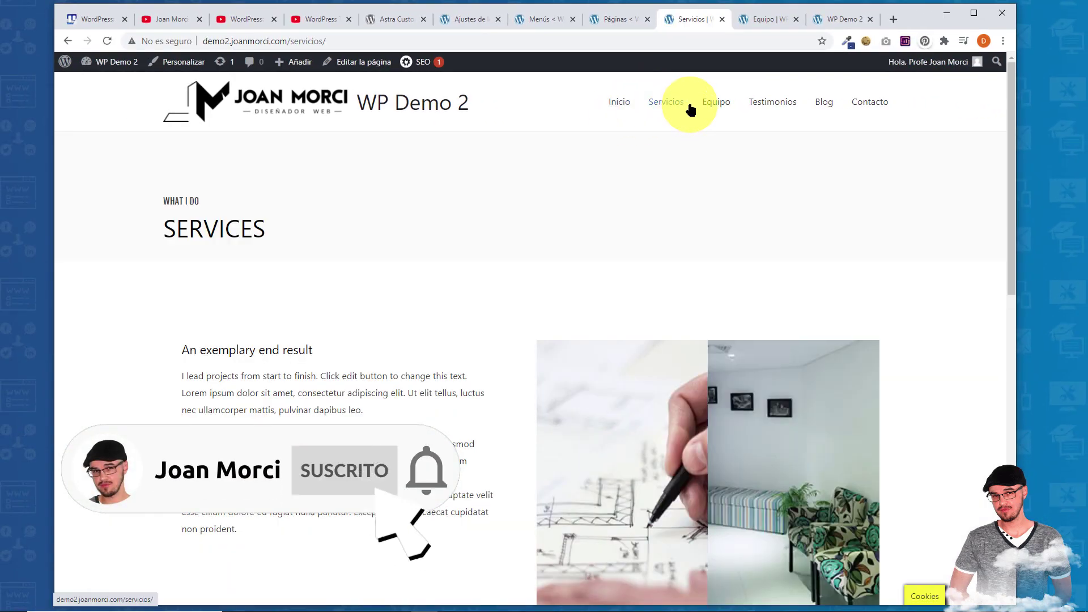
{"action": "middle_click", "coordinate": [714, 107]}
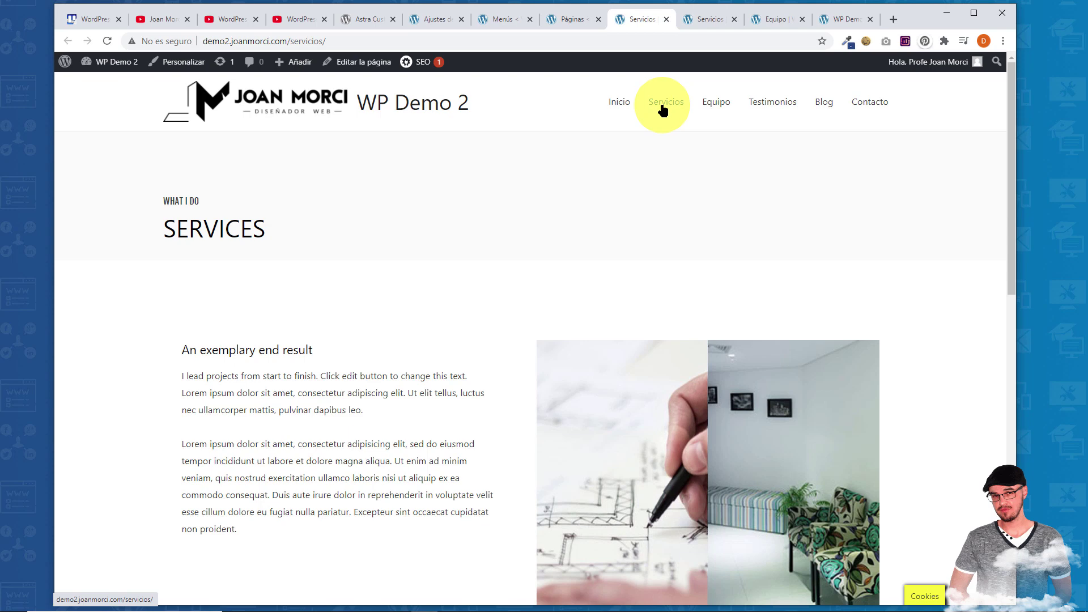
Return to the menu editor, remove the Servicios item from the menu structure, and save the menu.
{"action": "left_click", "coordinate": [561, 17]}
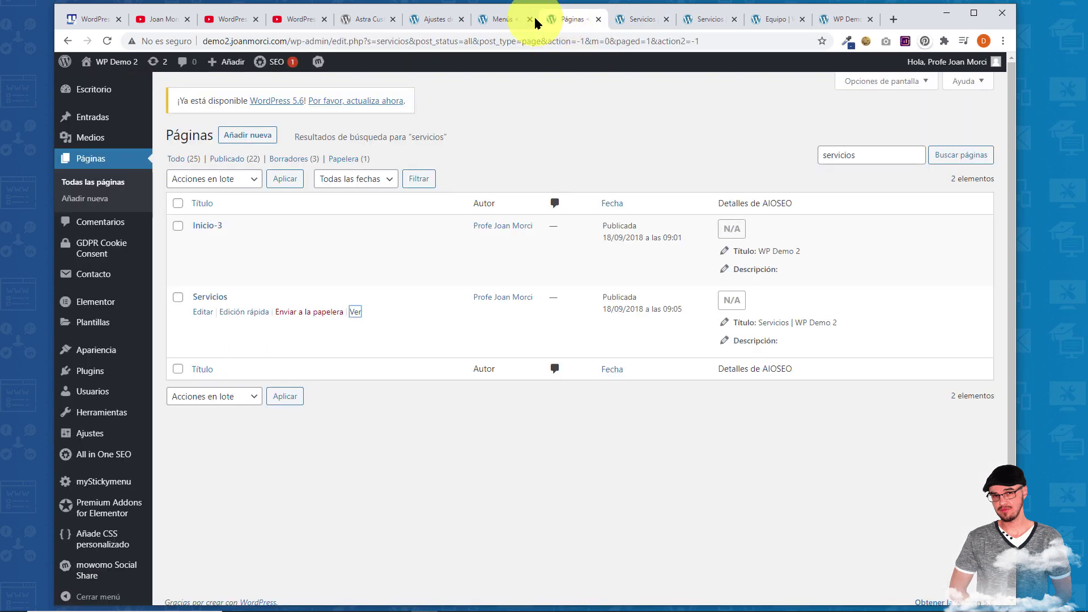
{"action": "left_click", "coordinate": [536, 23]}
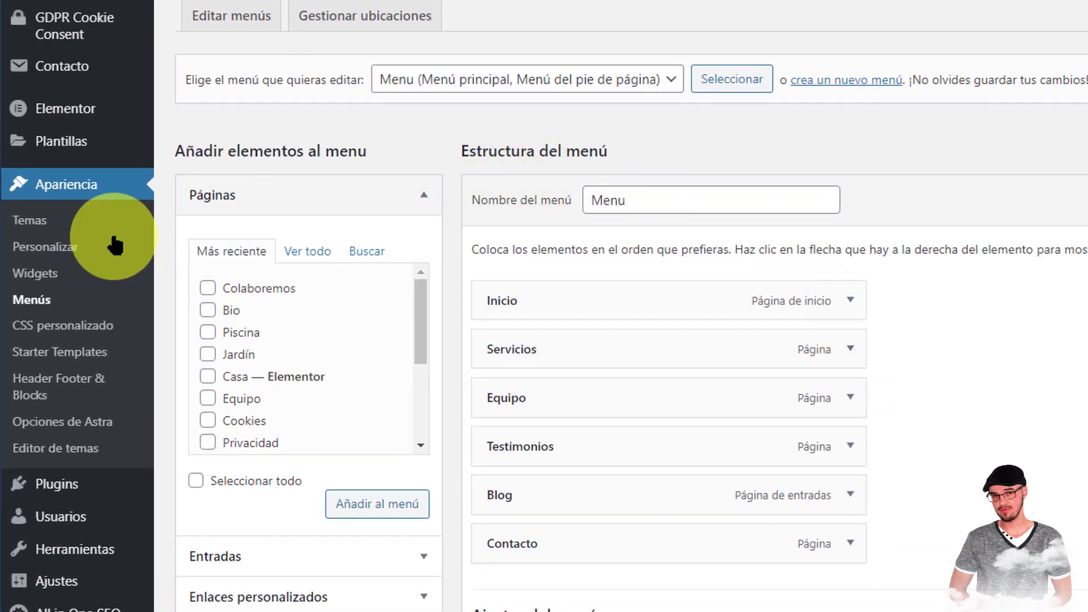
{"action": "left_click", "coordinate": [862, 355]}
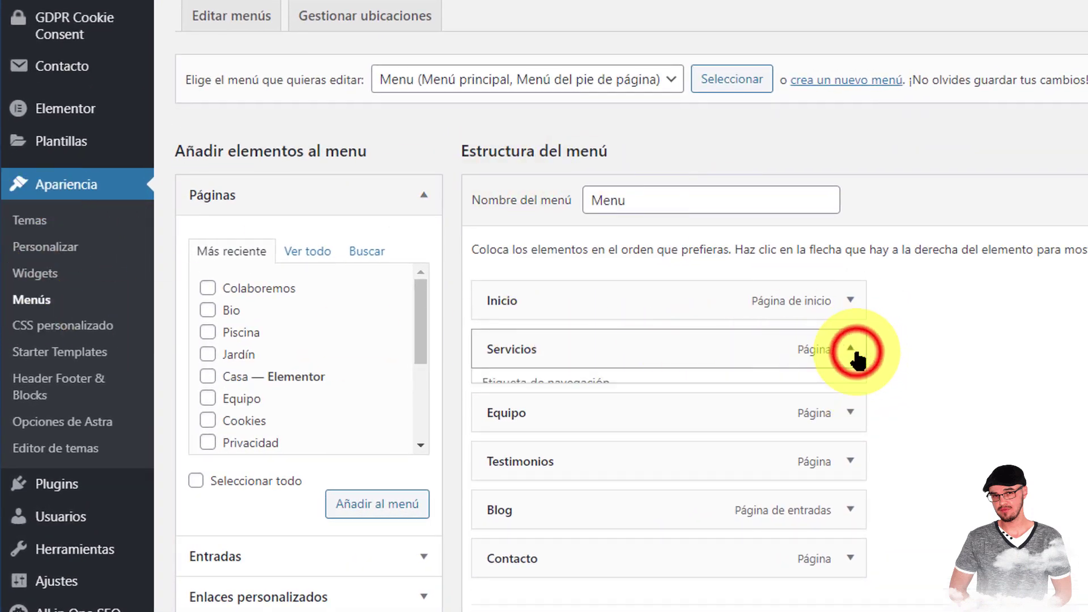
{"action": "scroll", "coordinate": [1031, 288], "scroll_direction": "down", "scroll_amount": 3}
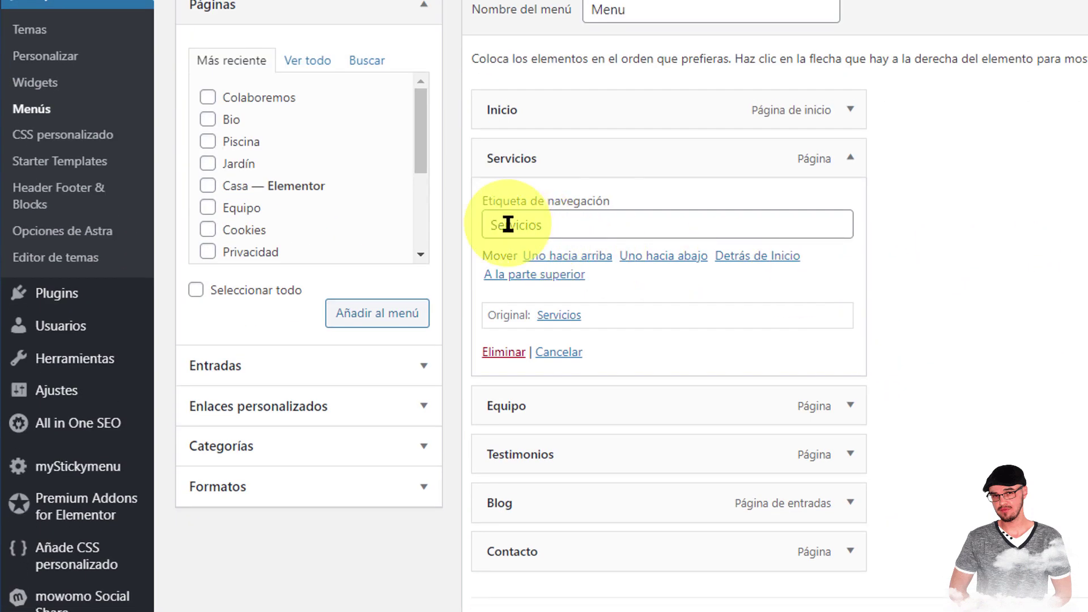
{"action": "left_click", "coordinate": [500, 351]}
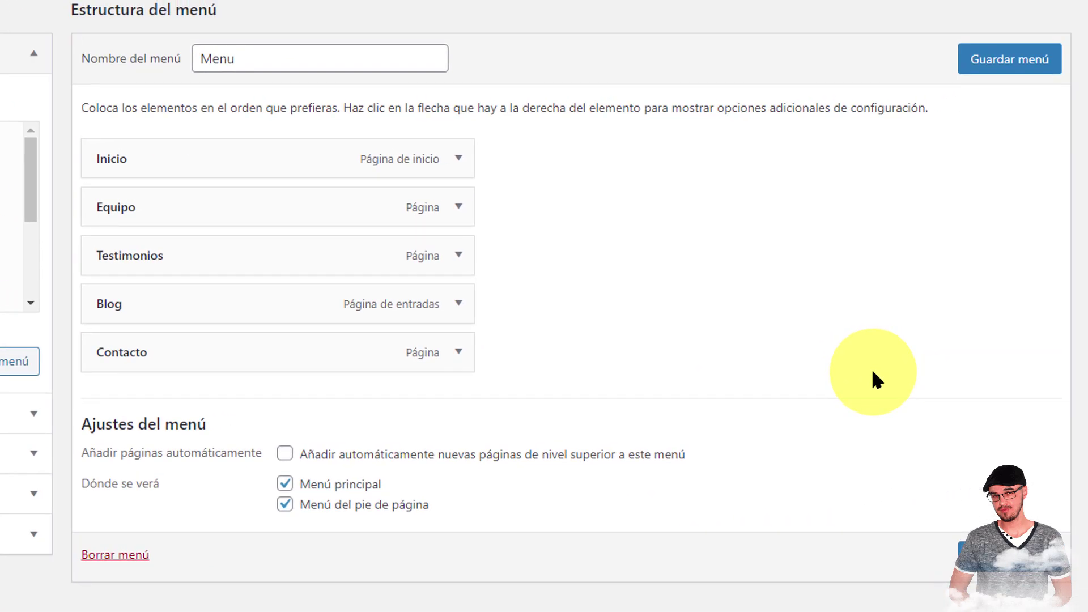
{"action": "left_click", "coordinate": [993, 60]}
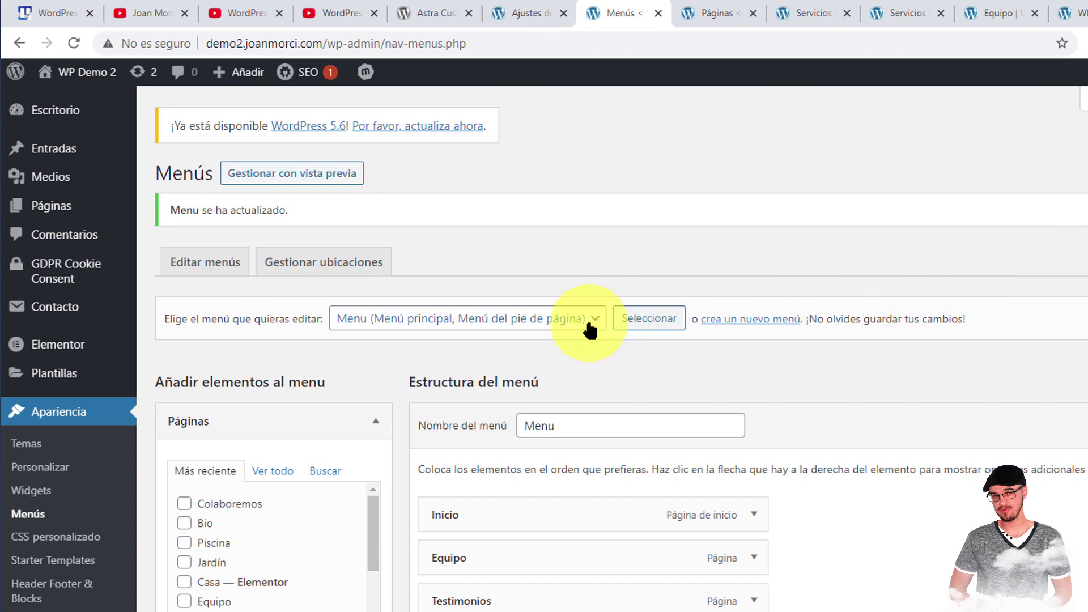
Load the menu named Menú superior for editing and save it.
{"action": "left_click", "coordinate": [331, 10]}
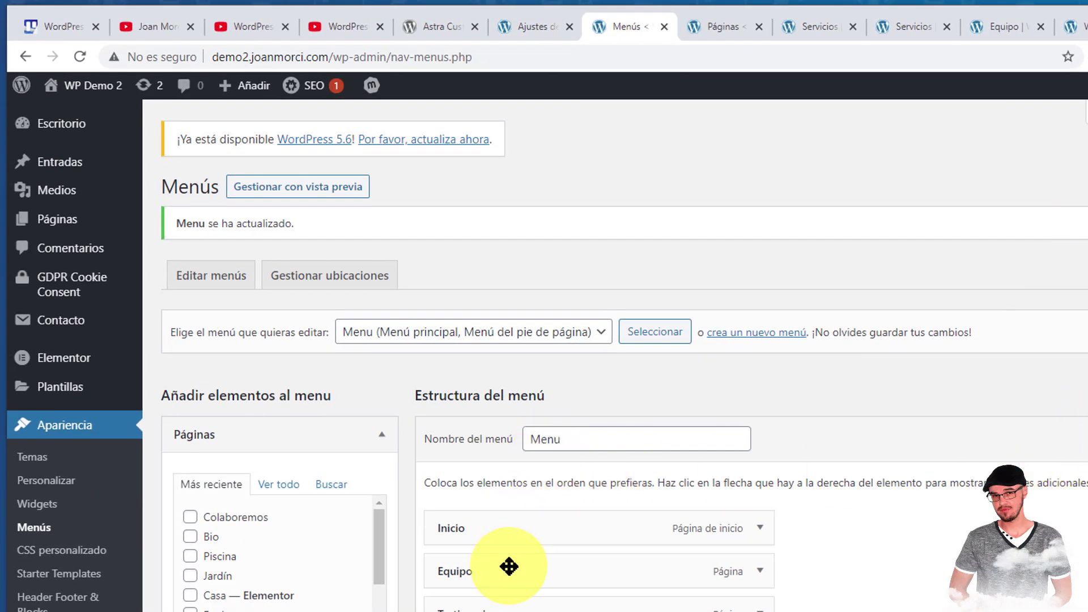
{"action": "left_click", "coordinate": [462, 335]}
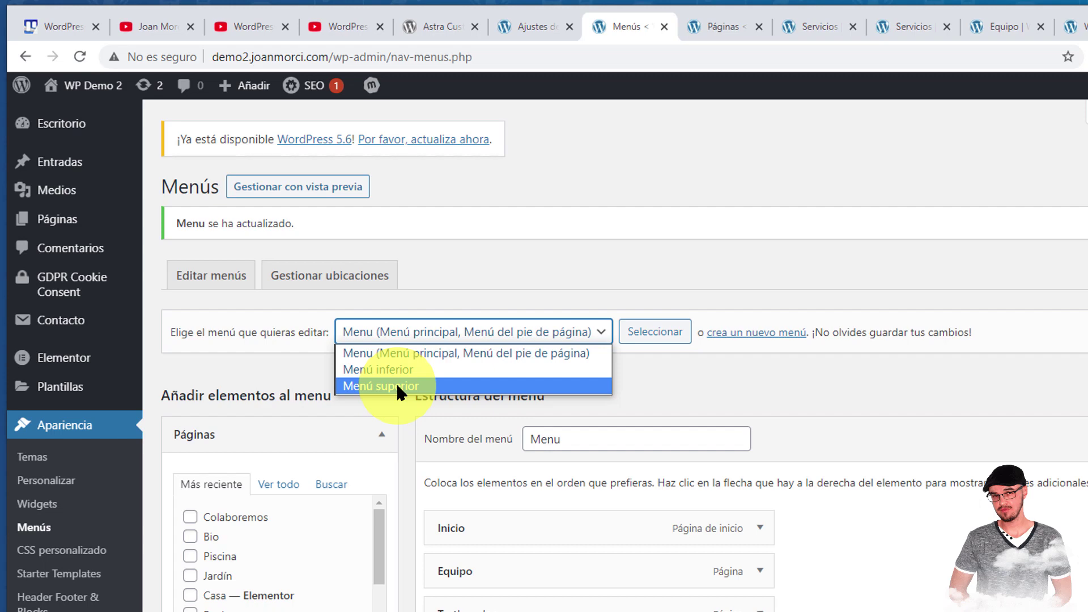
{"action": "left_click", "coordinate": [400, 332]}
{"action": "left_click", "coordinate": [365, 332]}
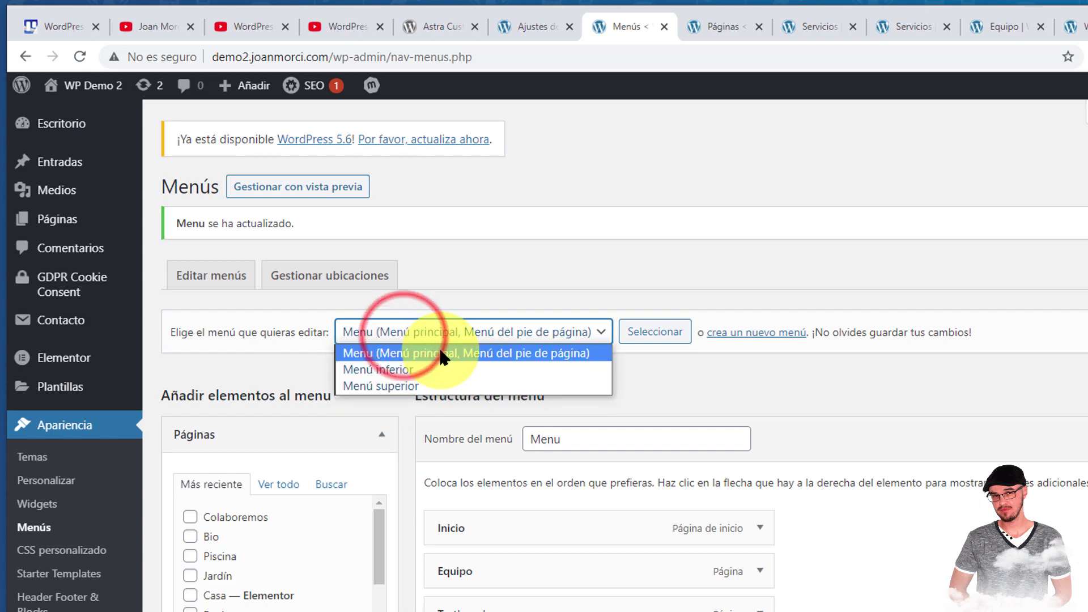
{"action": "left_click", "coordinate": [383, 385]}
{"action": "left_click", "coordinate": [650, 336]}
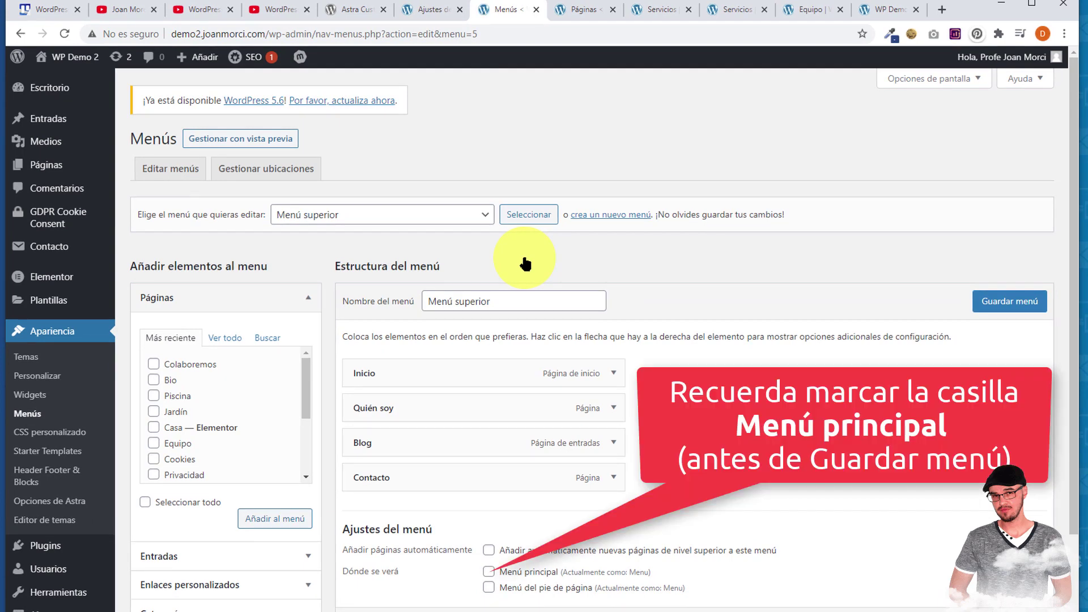
{"action": "left_click", "coordinate": [1030, 302]}
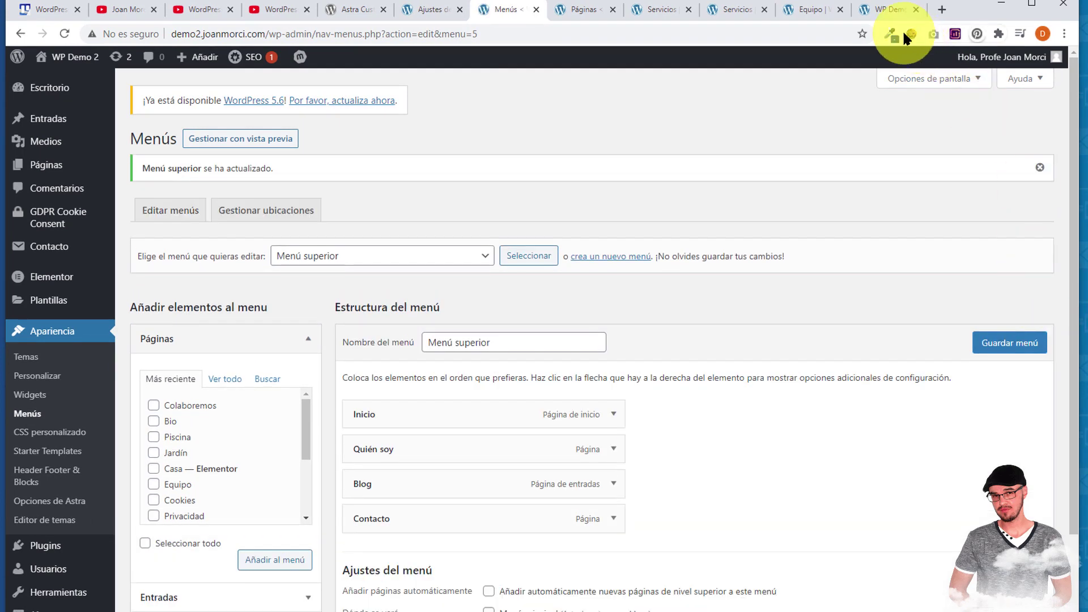
Reload the site's home page and check the Equipo, Testimonios, Blog and Contacto pages from its header menu.
{"action": "left_click", "coordinate": [897, 12]}
{"action": "left_click", "coordinate": [63, 34]}
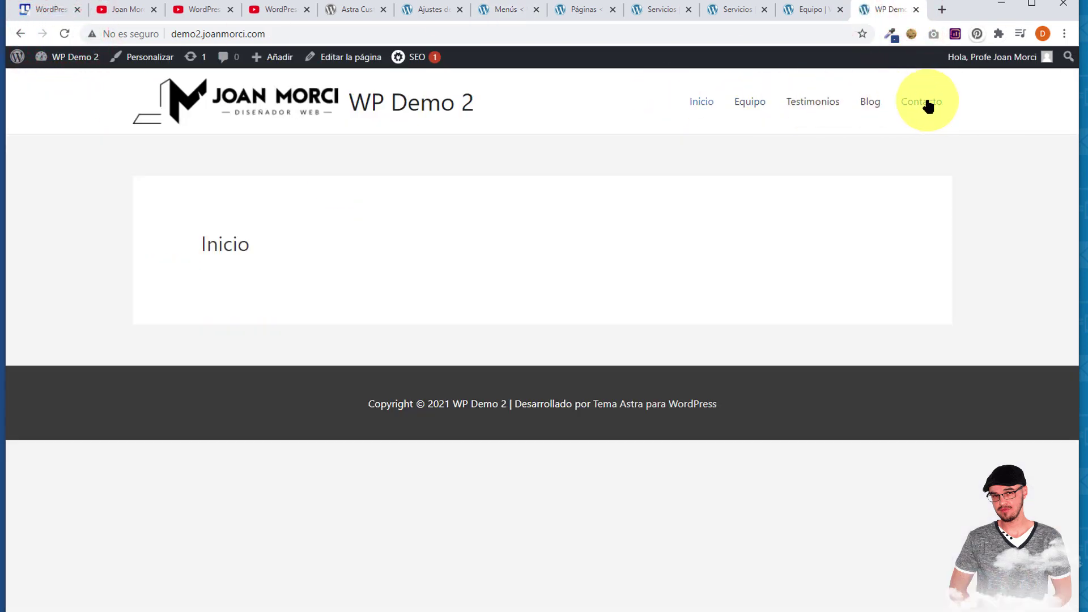
{"action": "left_click", "coordinate": [749, 105]}
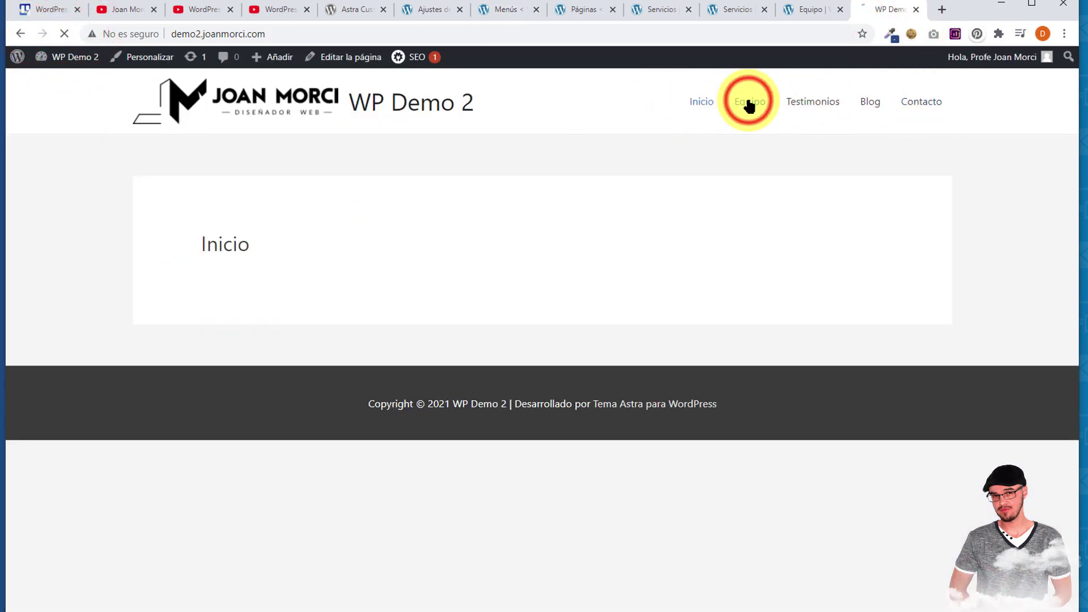
{"action": "left_click", "coordinate": [811, 104]}
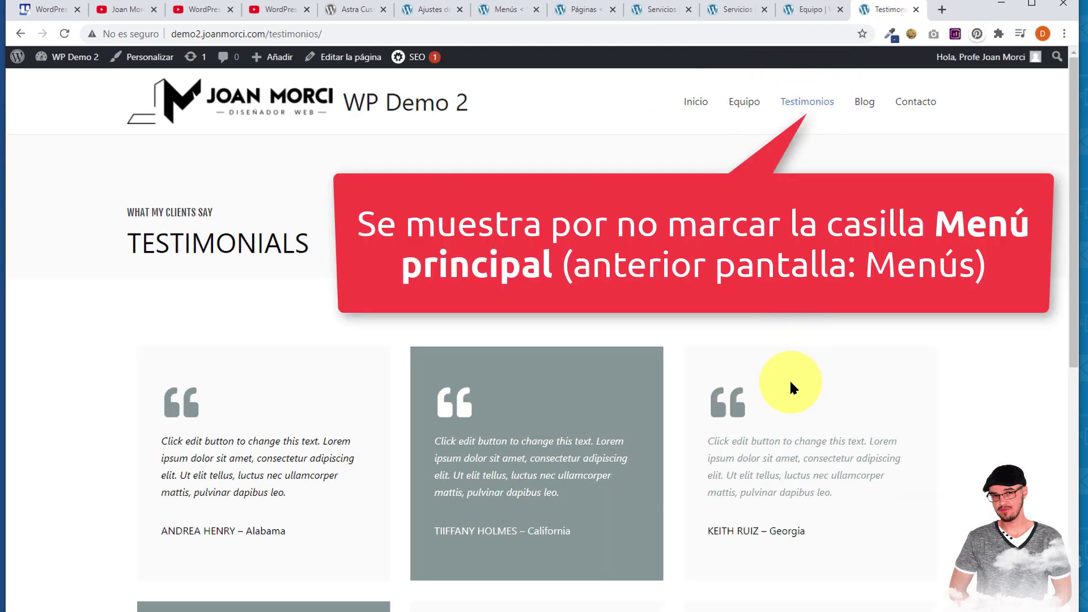
{"action": "left_click", "coordinate": [865, 105]}
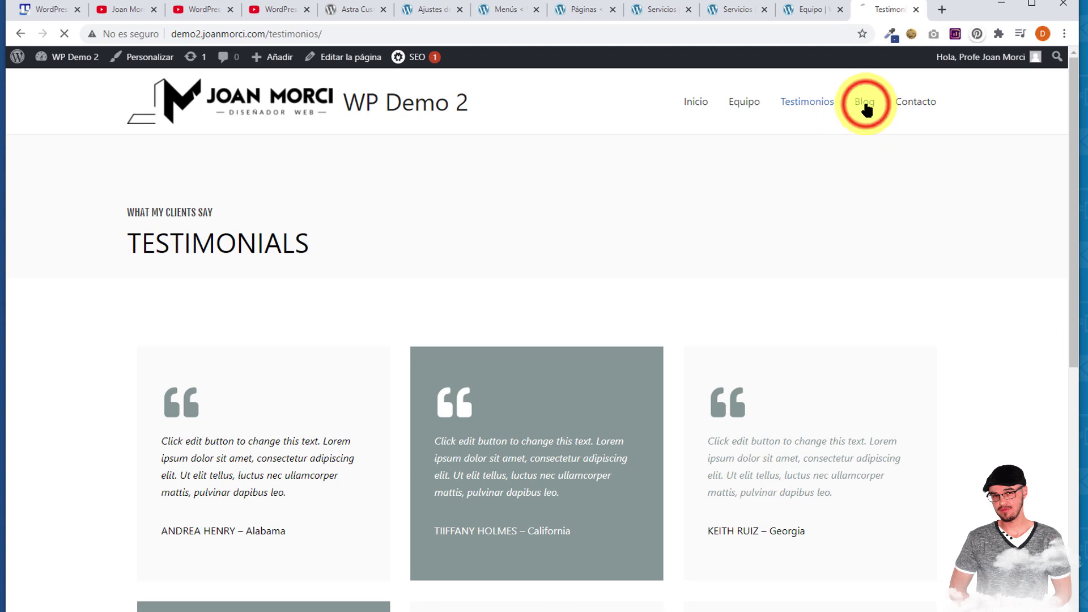
{"action": "left_click", "coordinate": [913, 107]}
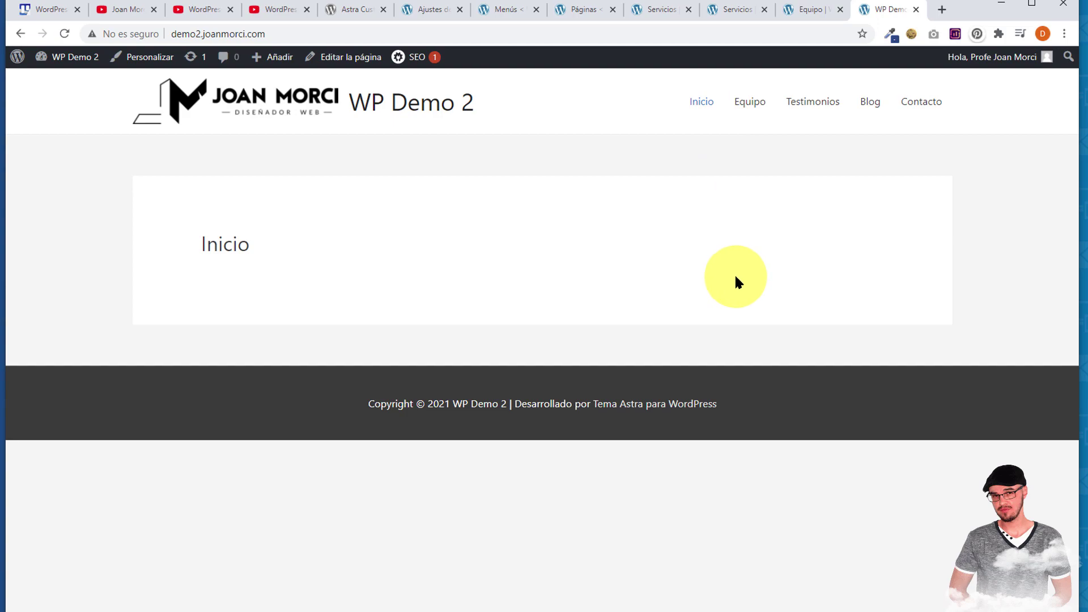
Switch to the web designer's YouTube channel, subscribe to it, and turn on its notifications.
{"action": "left_click", "coordinate": [124, 10]}
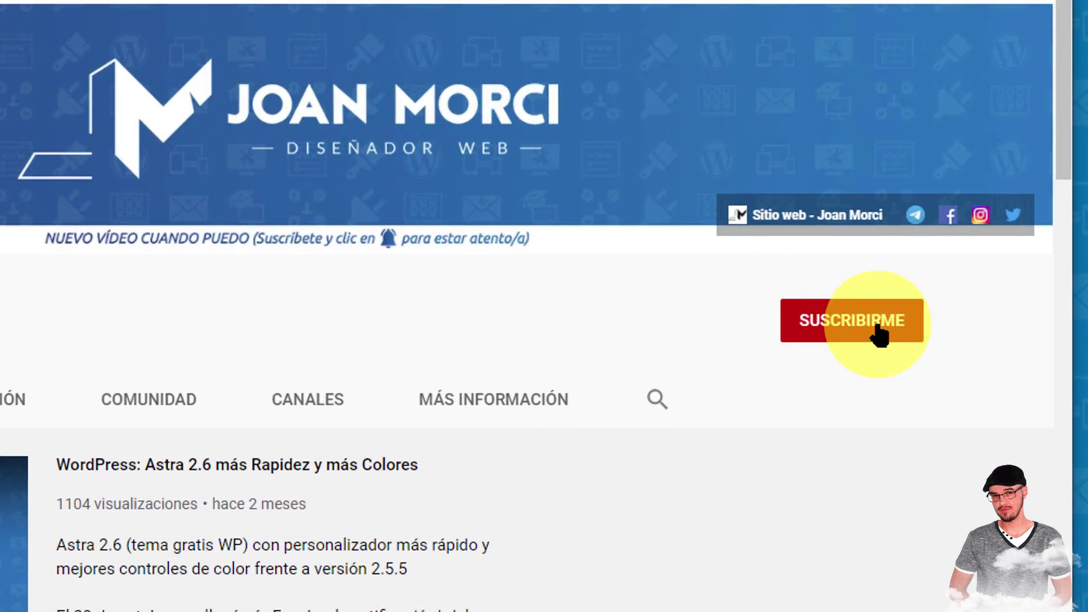
{"action": "left_click", "coordinate": [896, 330]}
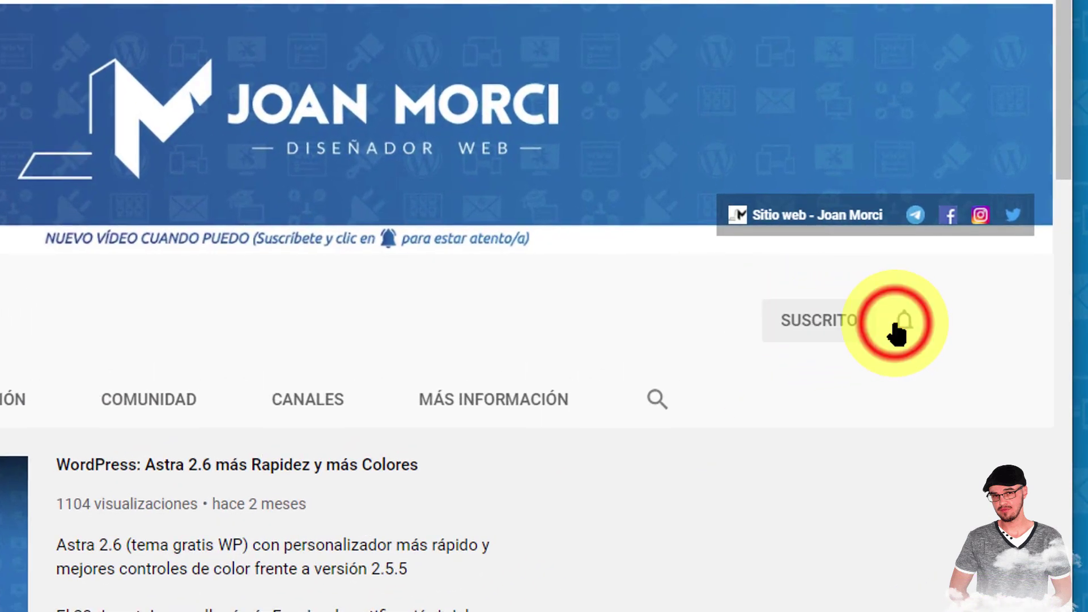
{"action": "left_click", "coordinate": [909, 328]}
{"action": "left_click", "coordinate": [801, 371]}
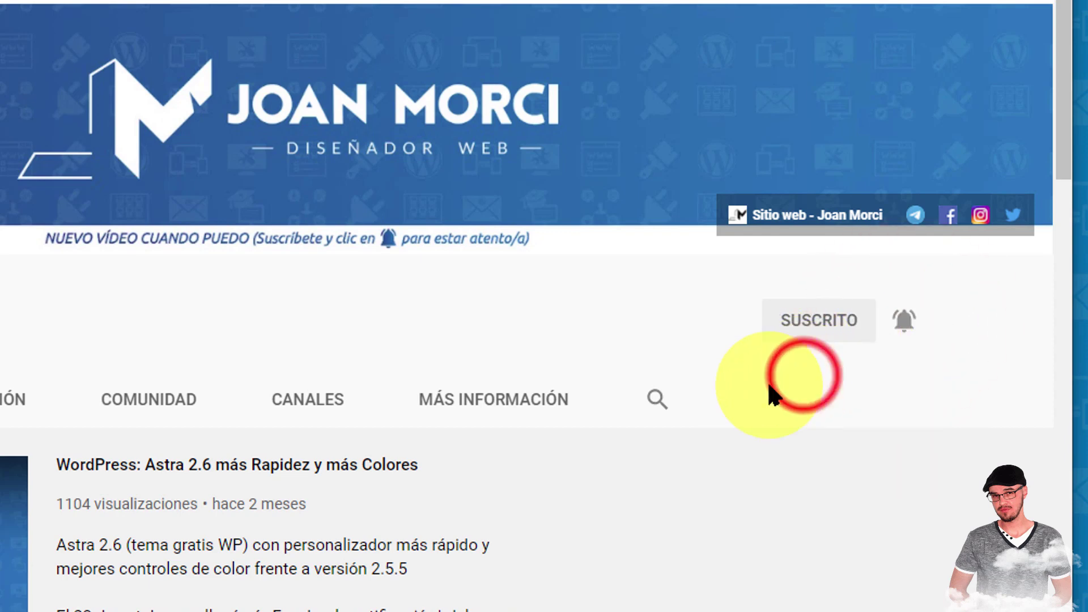